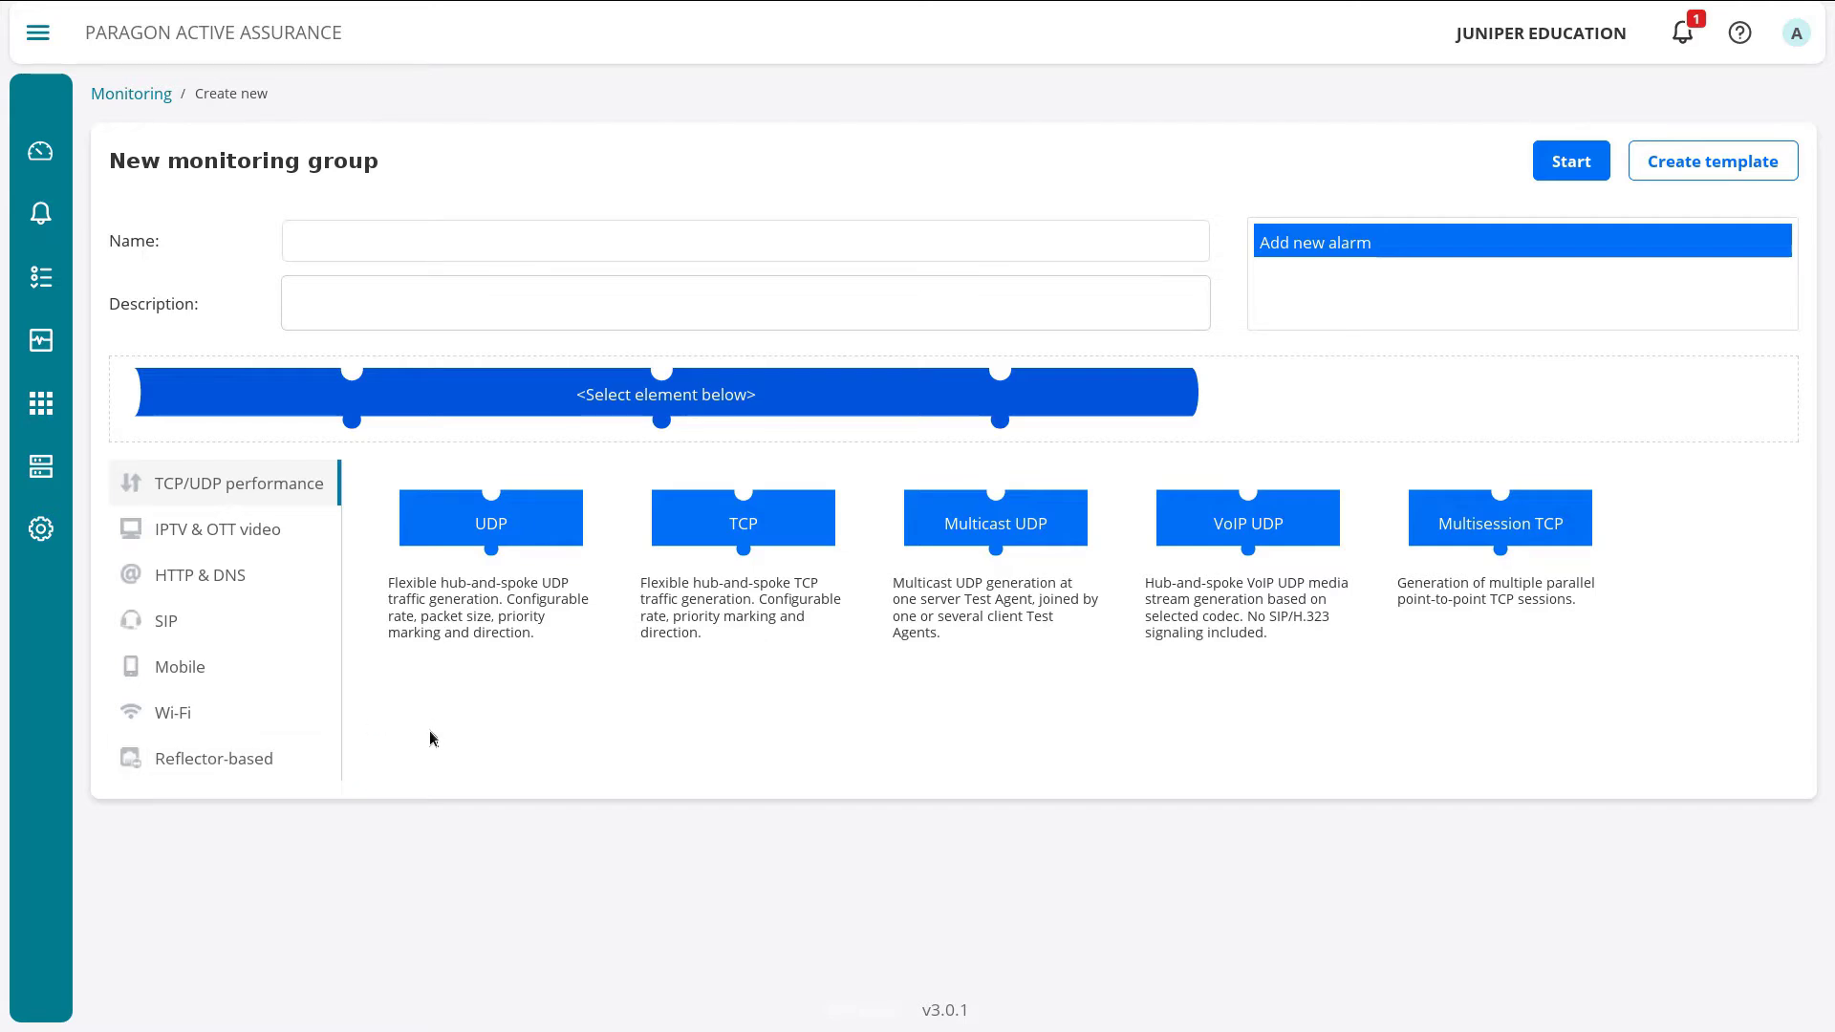
- Create a new monitoring template and name it "VOIP LB Template"
{"action": "left_click", "coordinate": [1698, 172]}
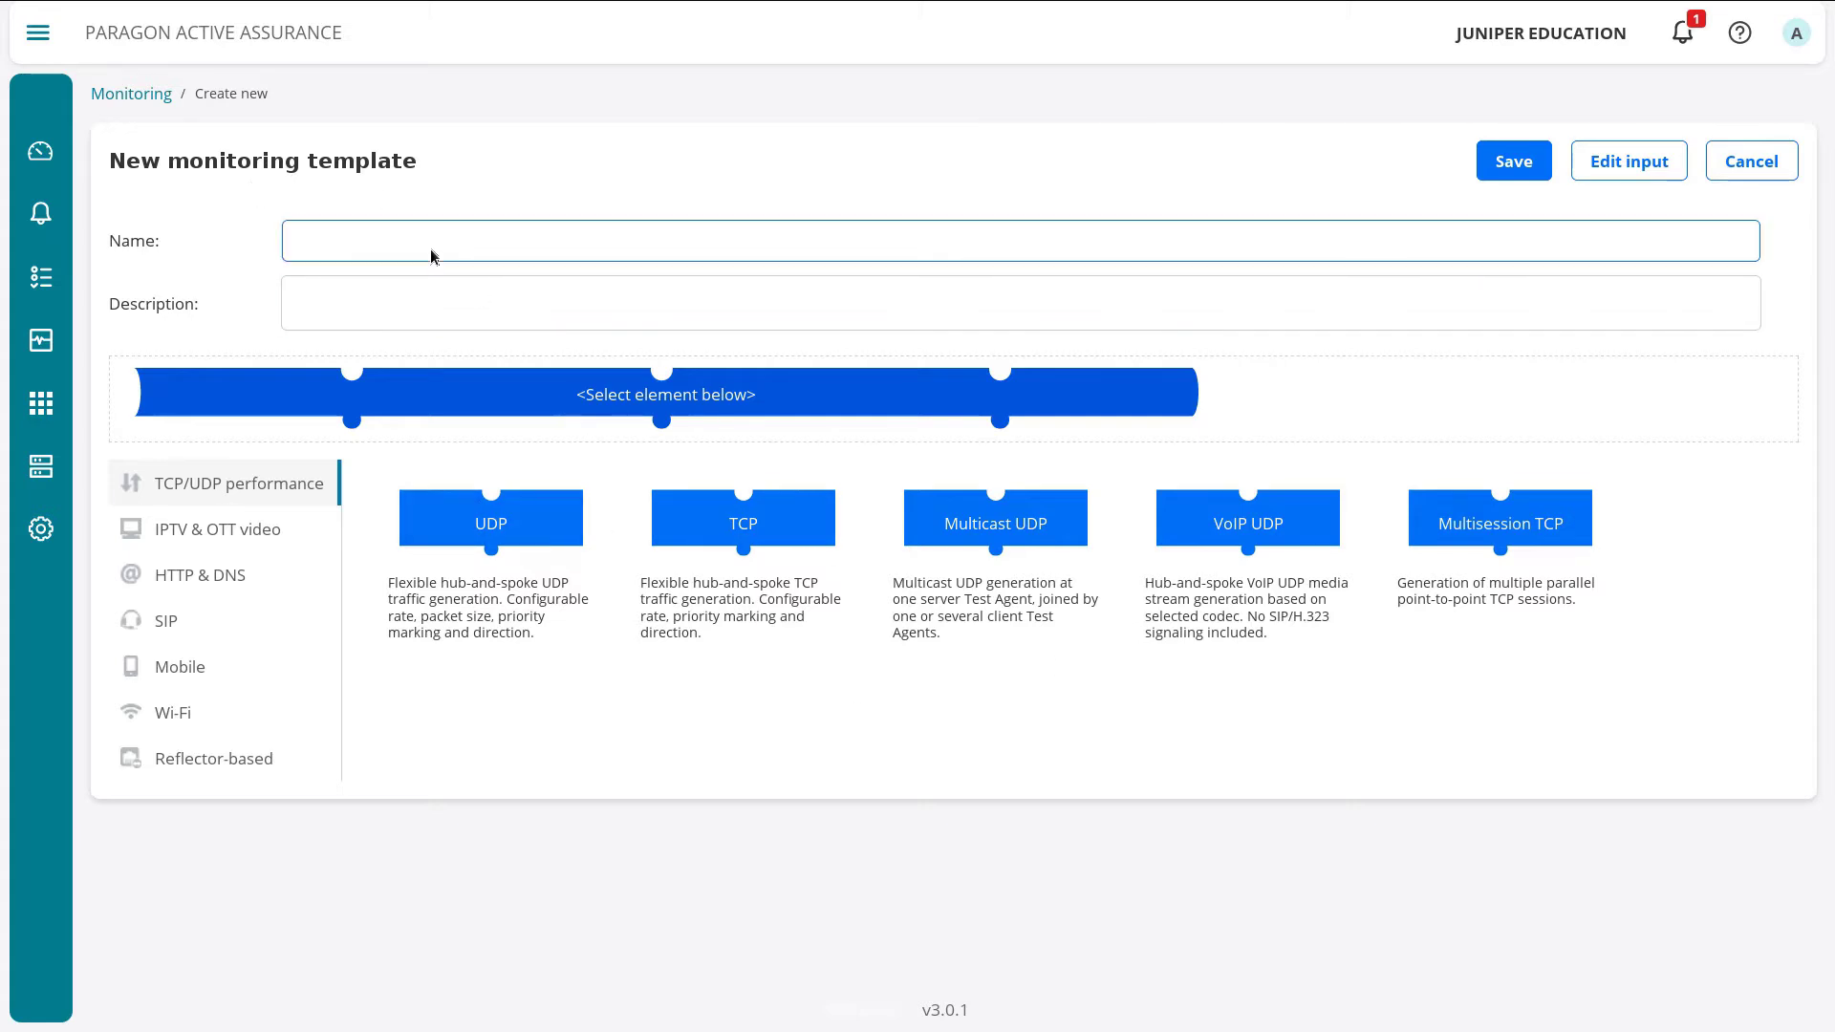
{"action": "left_click_drag", "start_coordinate": [128, 160], "coordinate": [453, 198]}
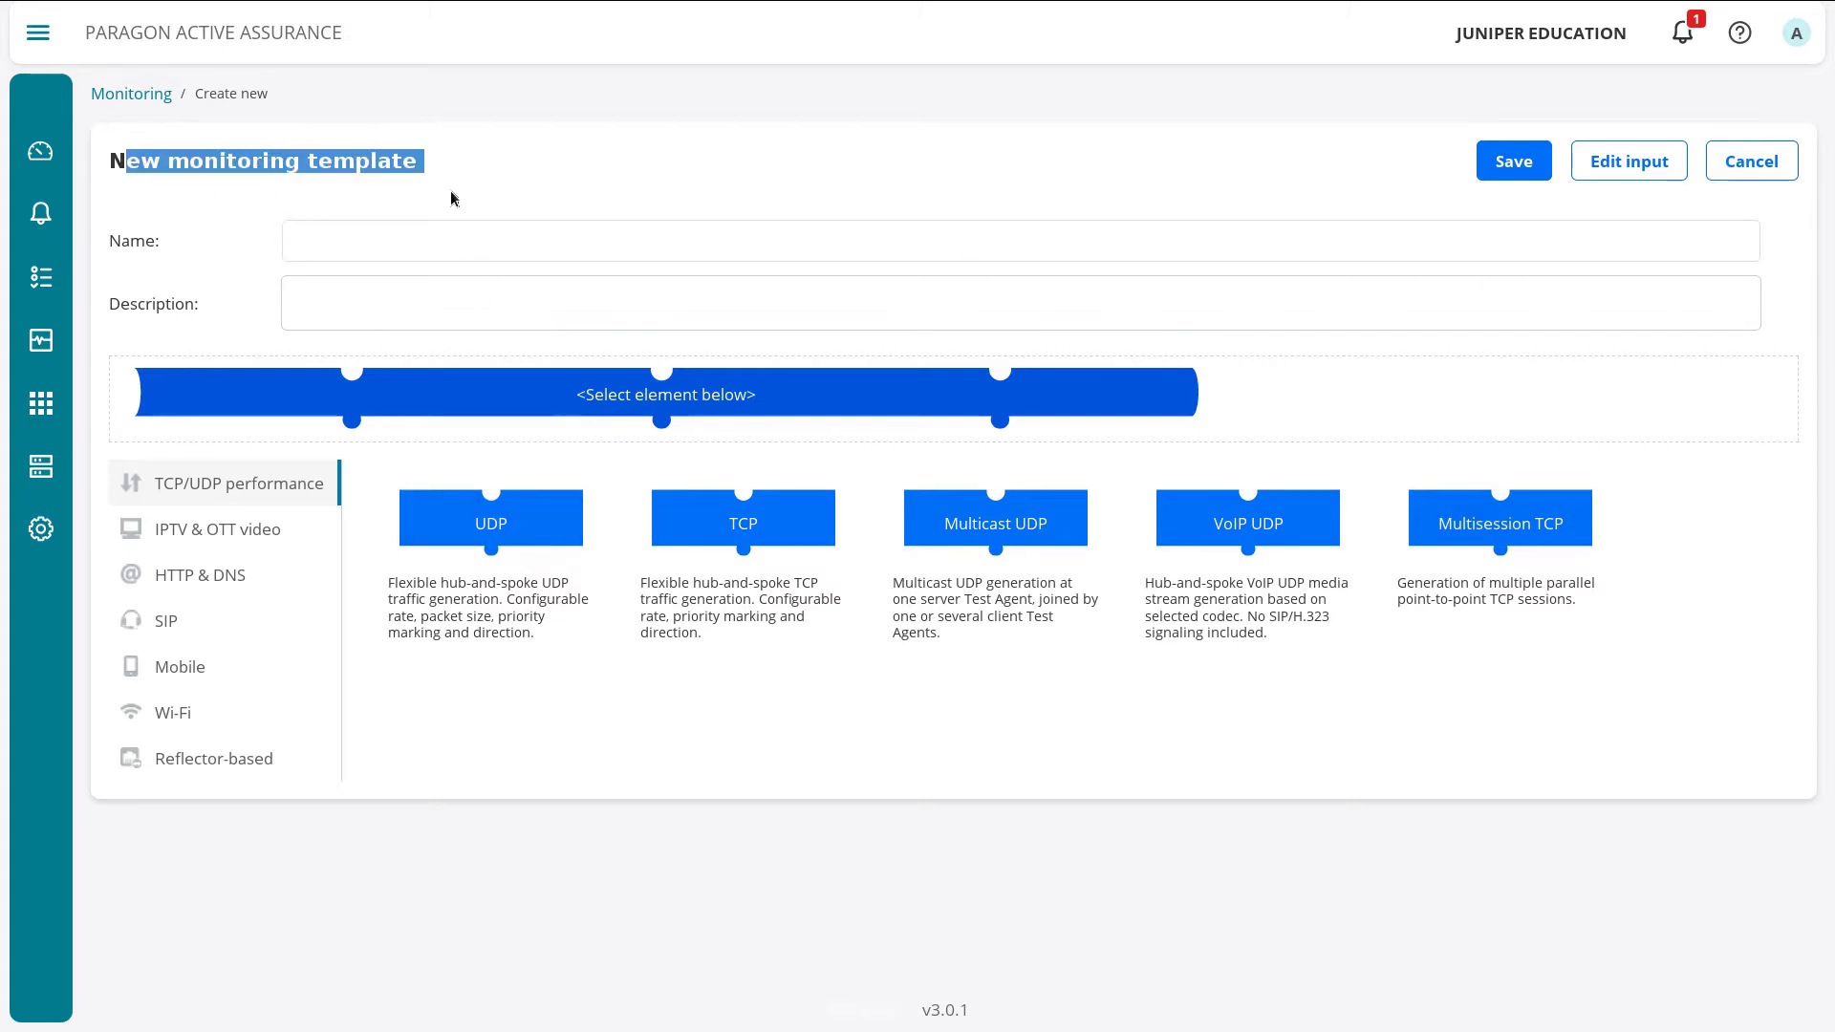
{"action": "left_click", "coordinate": [462, 234]}
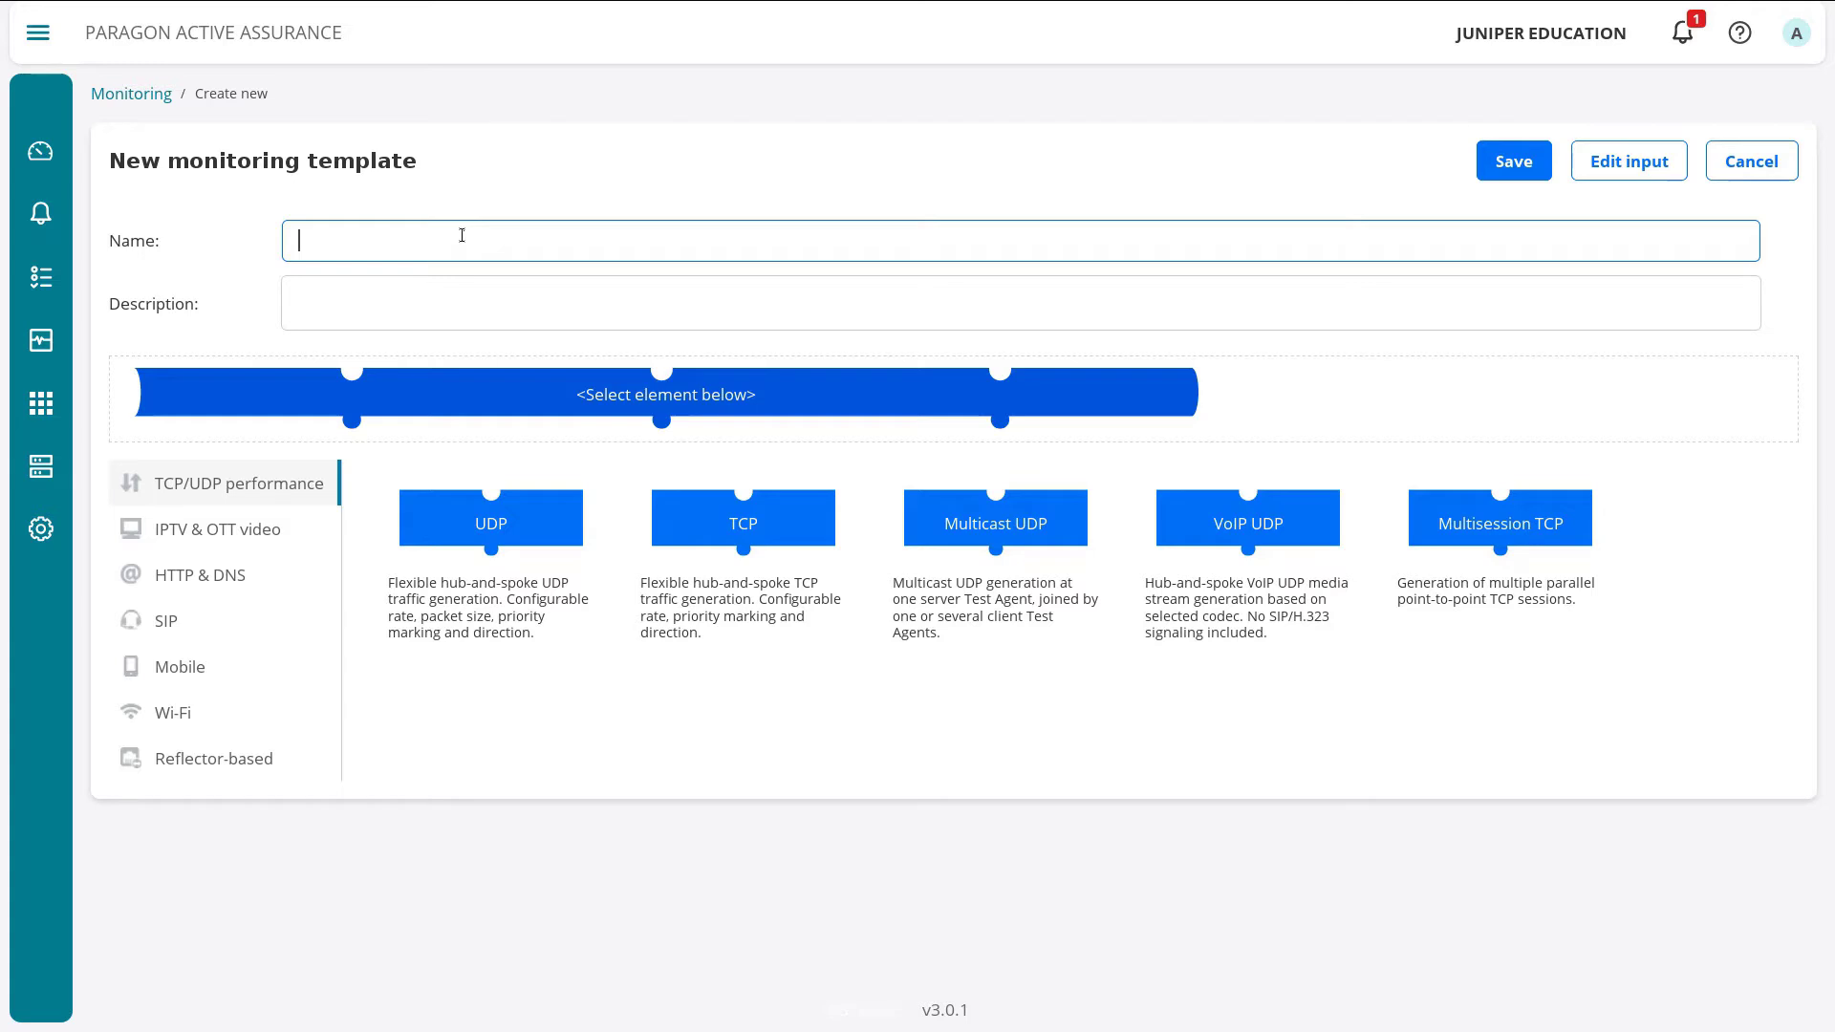
{"action": "type", "text": "VOIP LB Template"}
- Add a UDP task to the template and choose the Full-Mesh setup type
{"action": "left_click", "coordinate": [545, 514]}
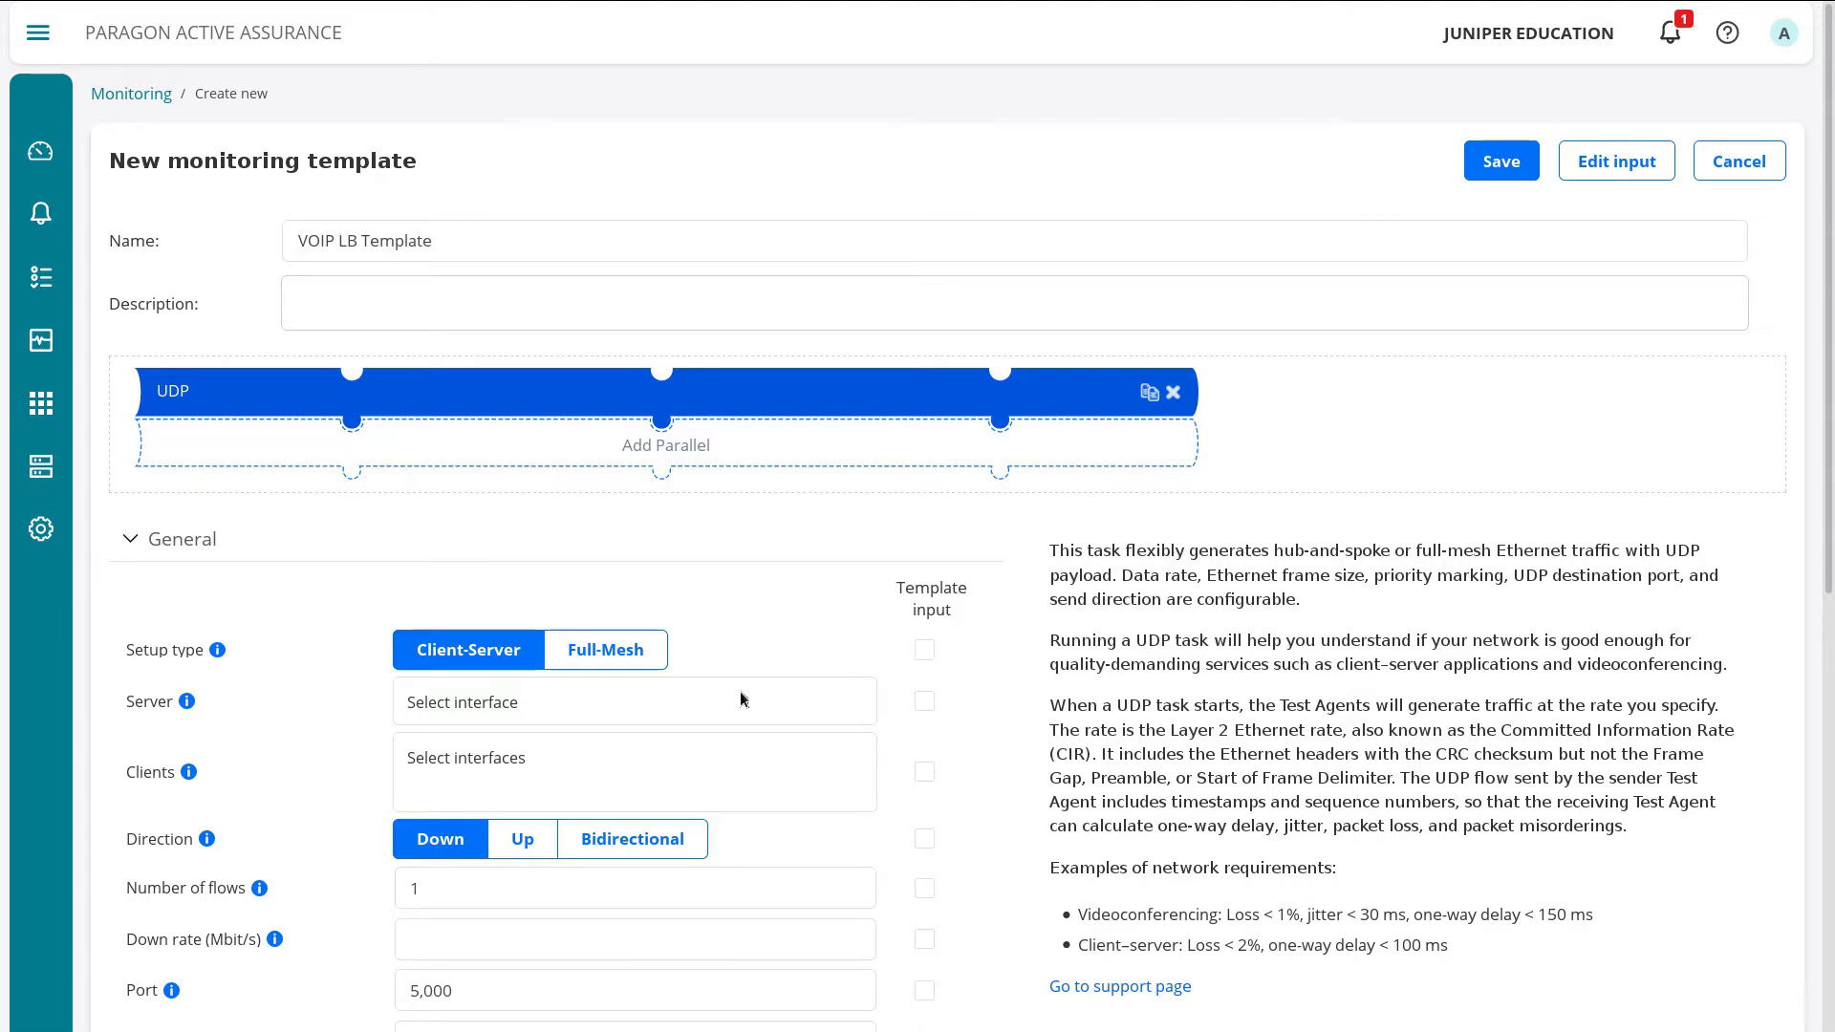
{"action": "left_click", "coordinate": [636, 659]}
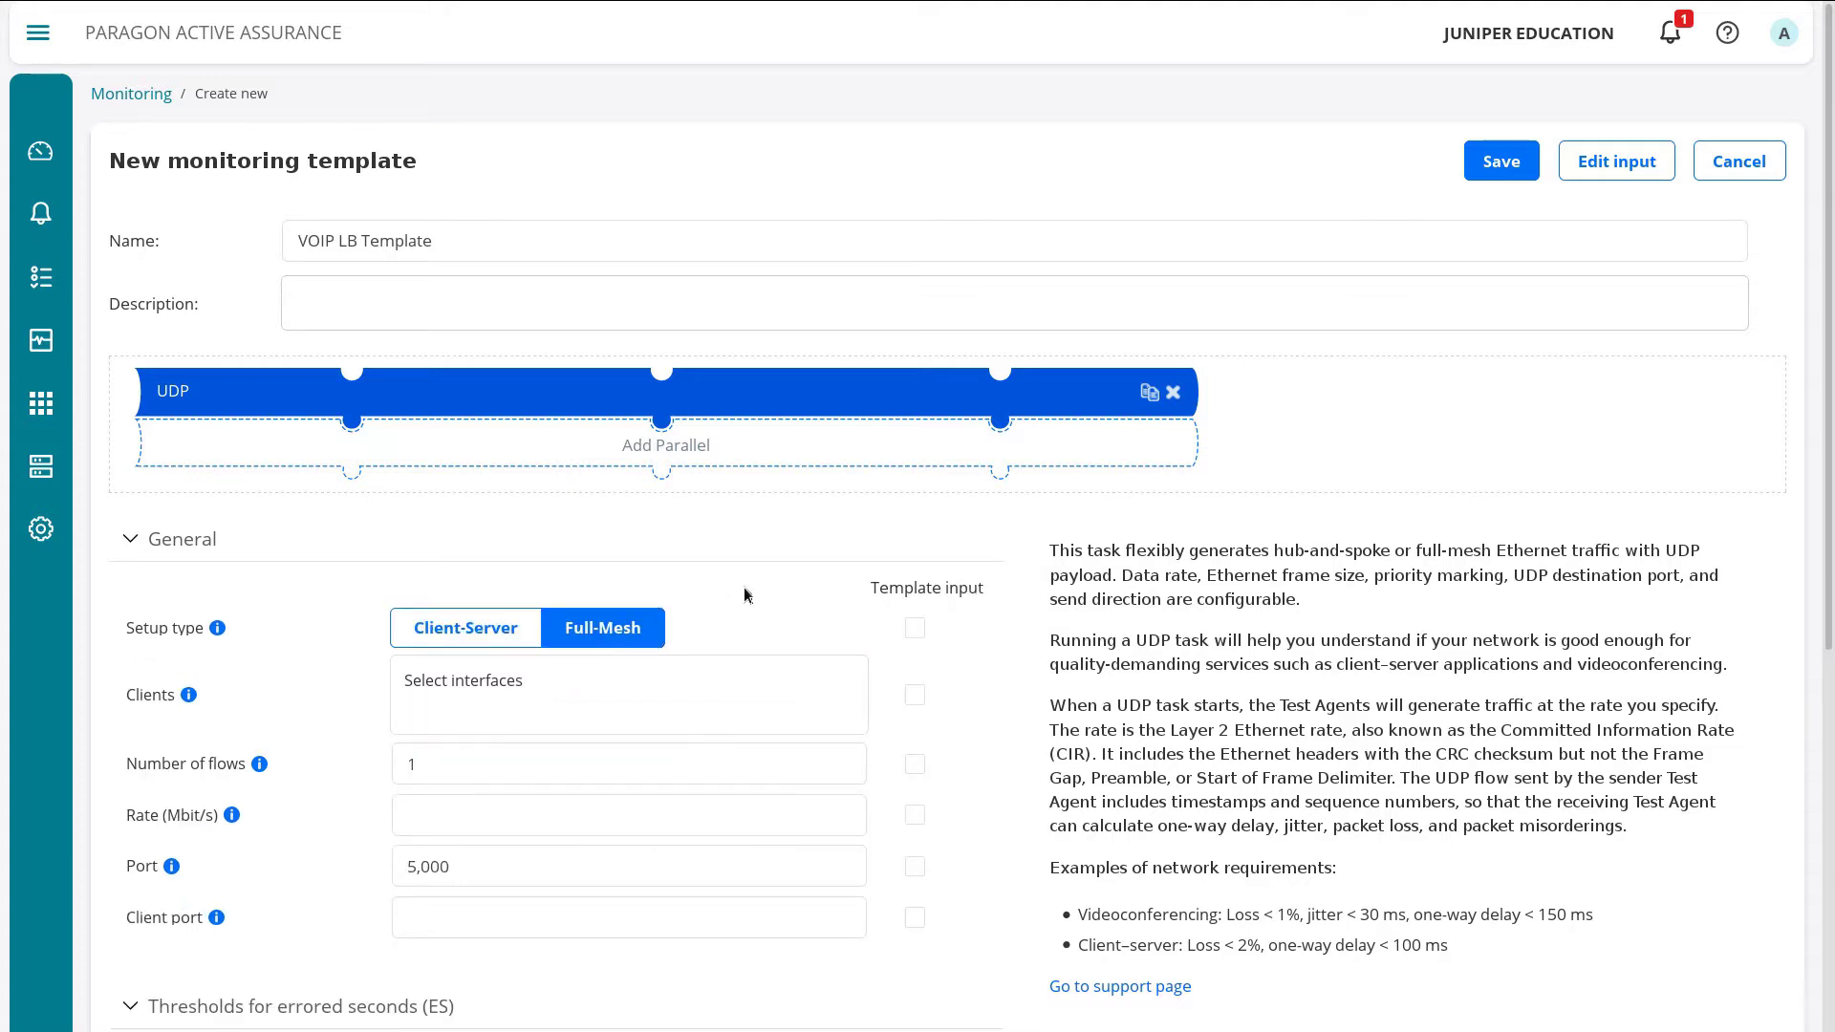
- Make Clients a template input with a new input using variable name "clients VOIP" and display name "Clients VOIP"
{"action": "left_click", "coordinate": [914, 695]}
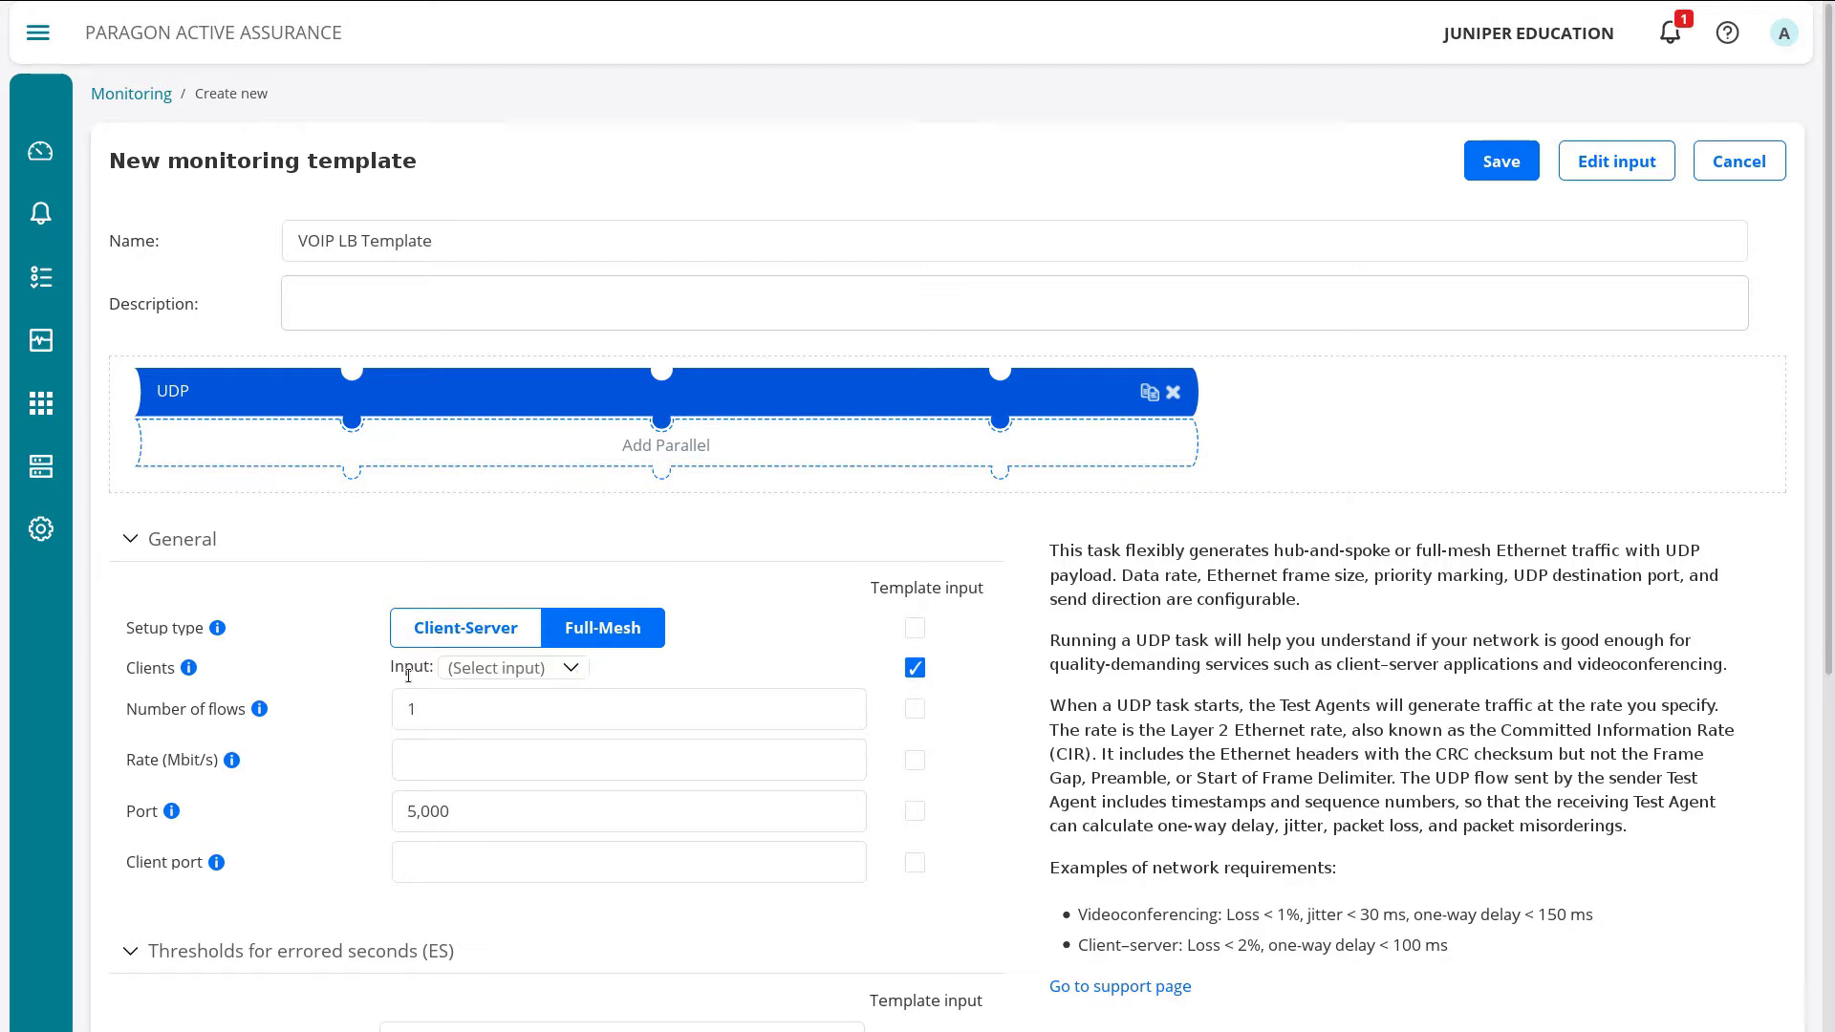
{"action": "left_click", "coordinate": [516, 669]}
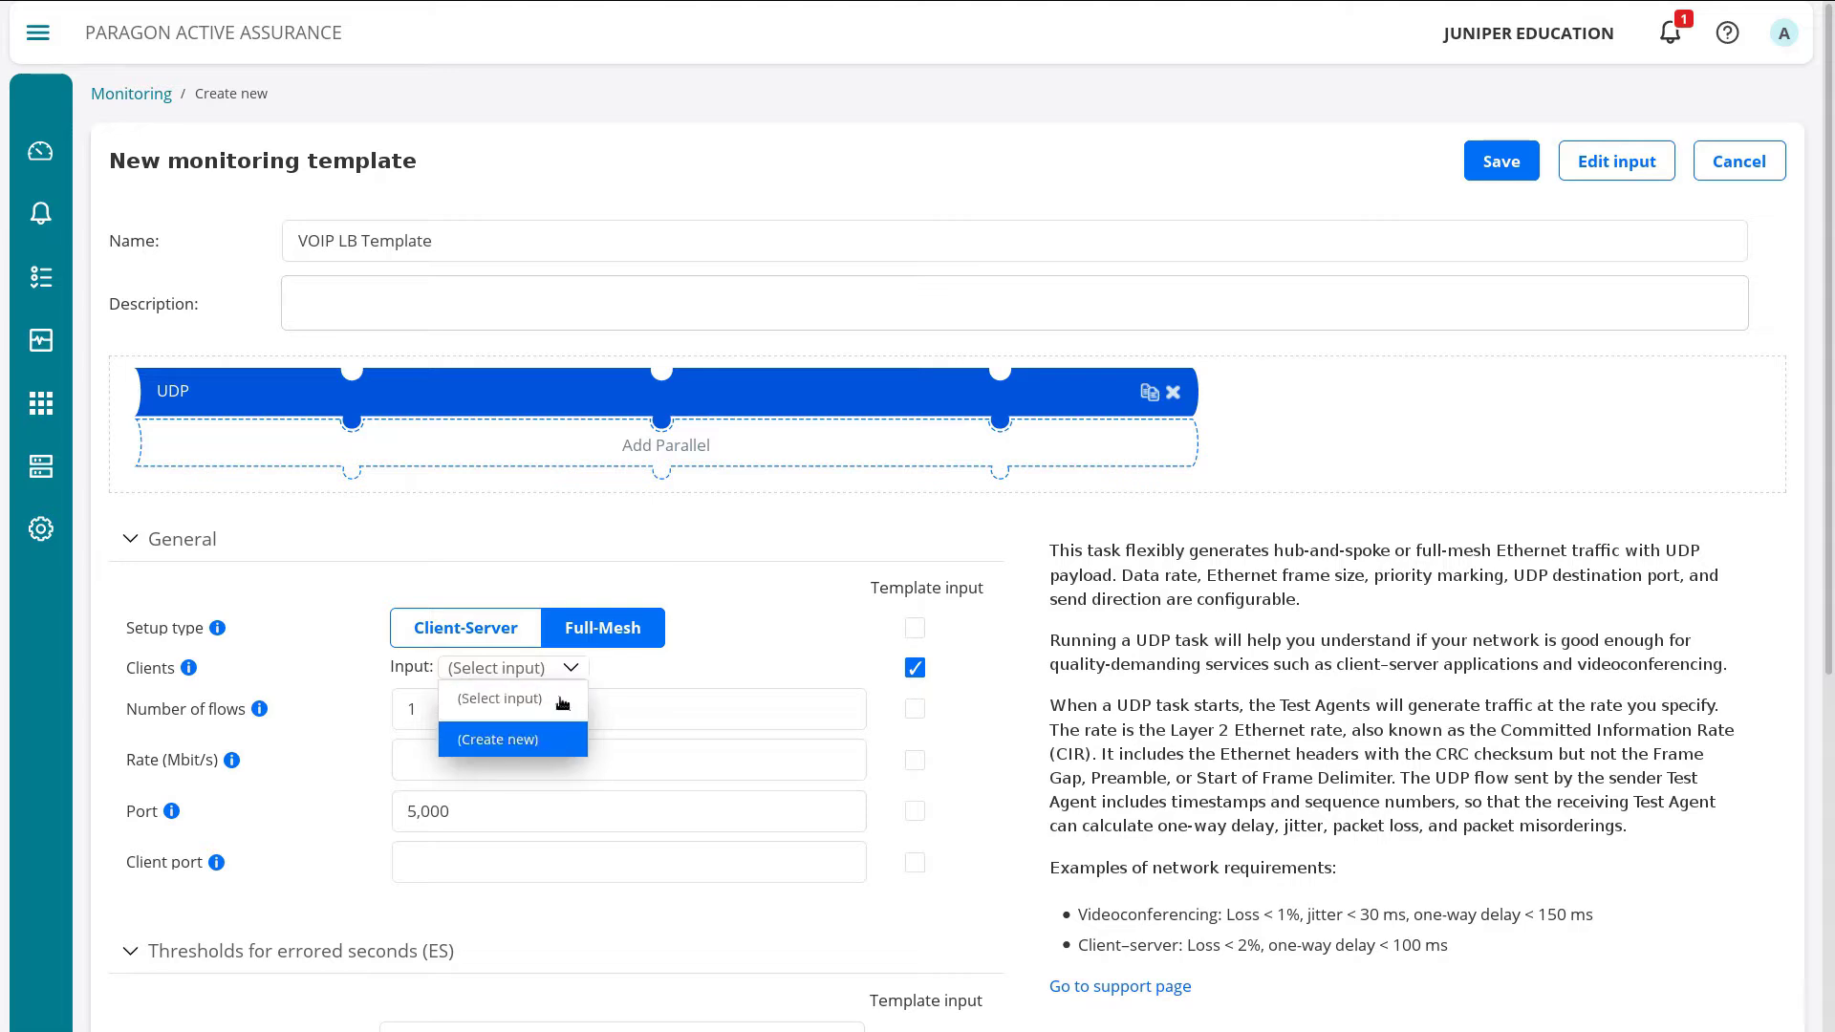
{"action": "left_click", "coordinate": [537, 741]}
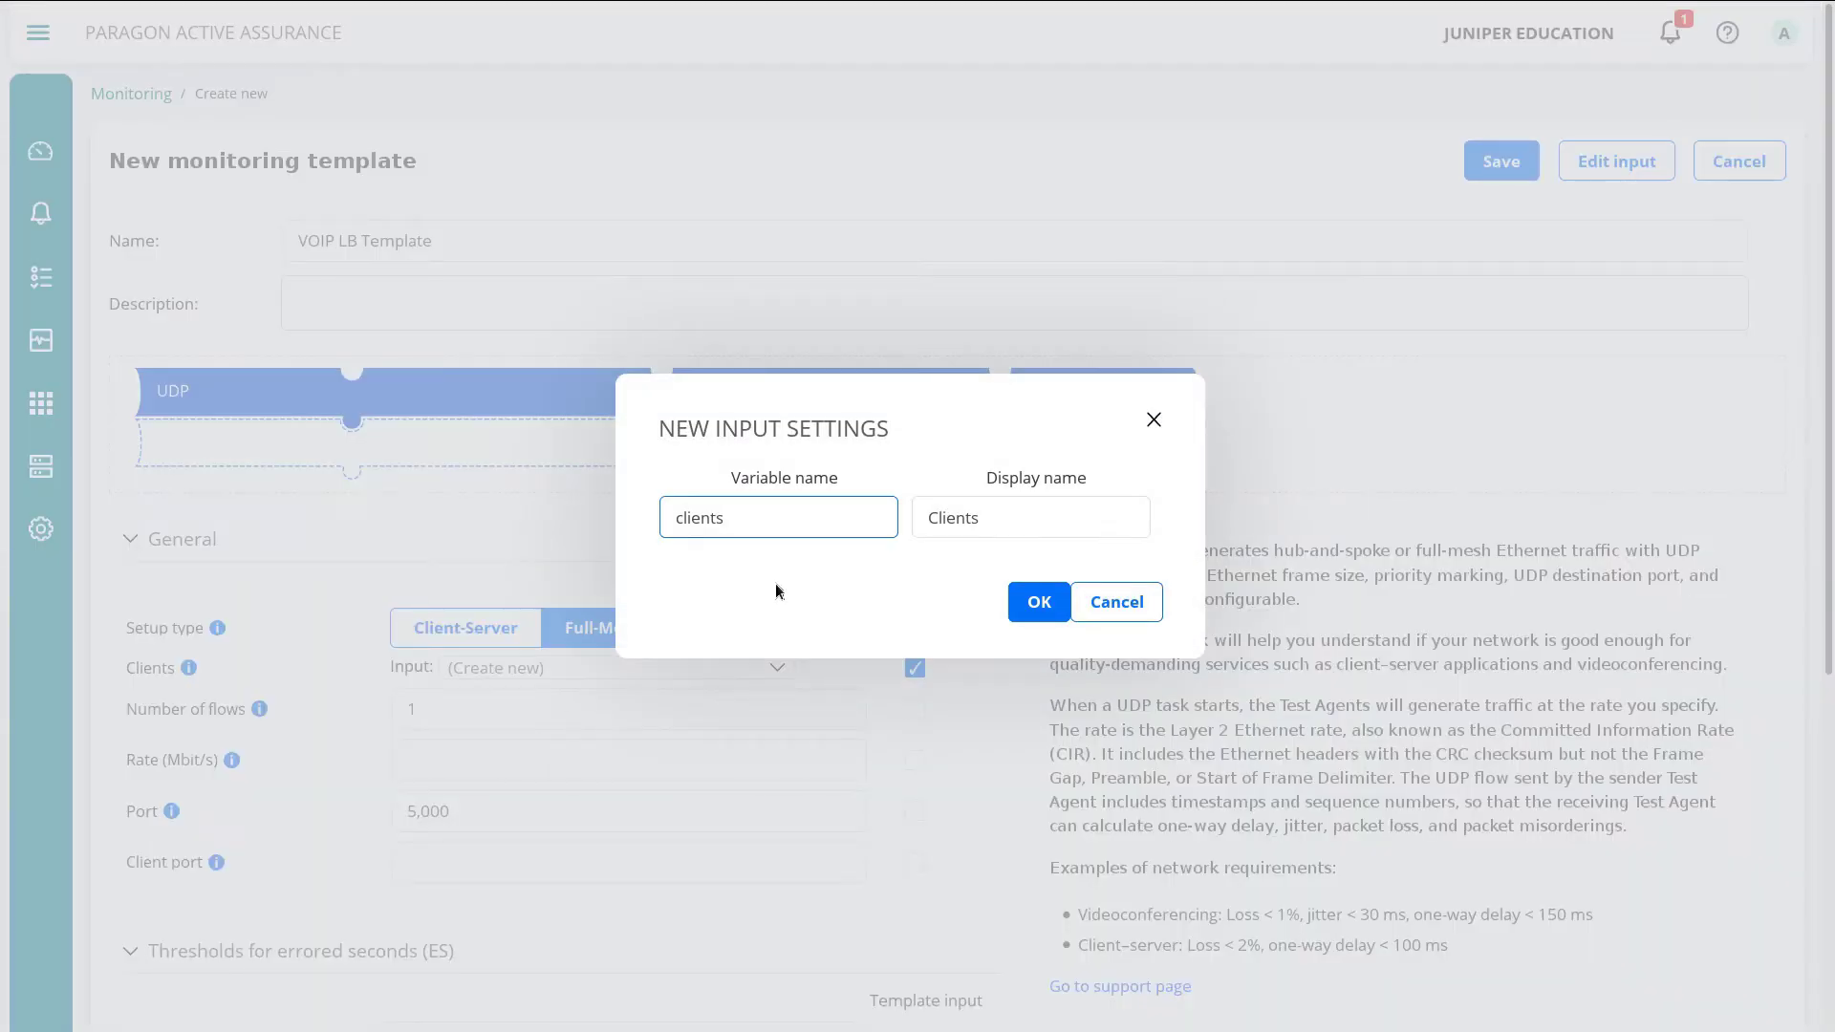
{"action": "type", "text": "VOIP"}
{"action": "key", "text": "Tab"}
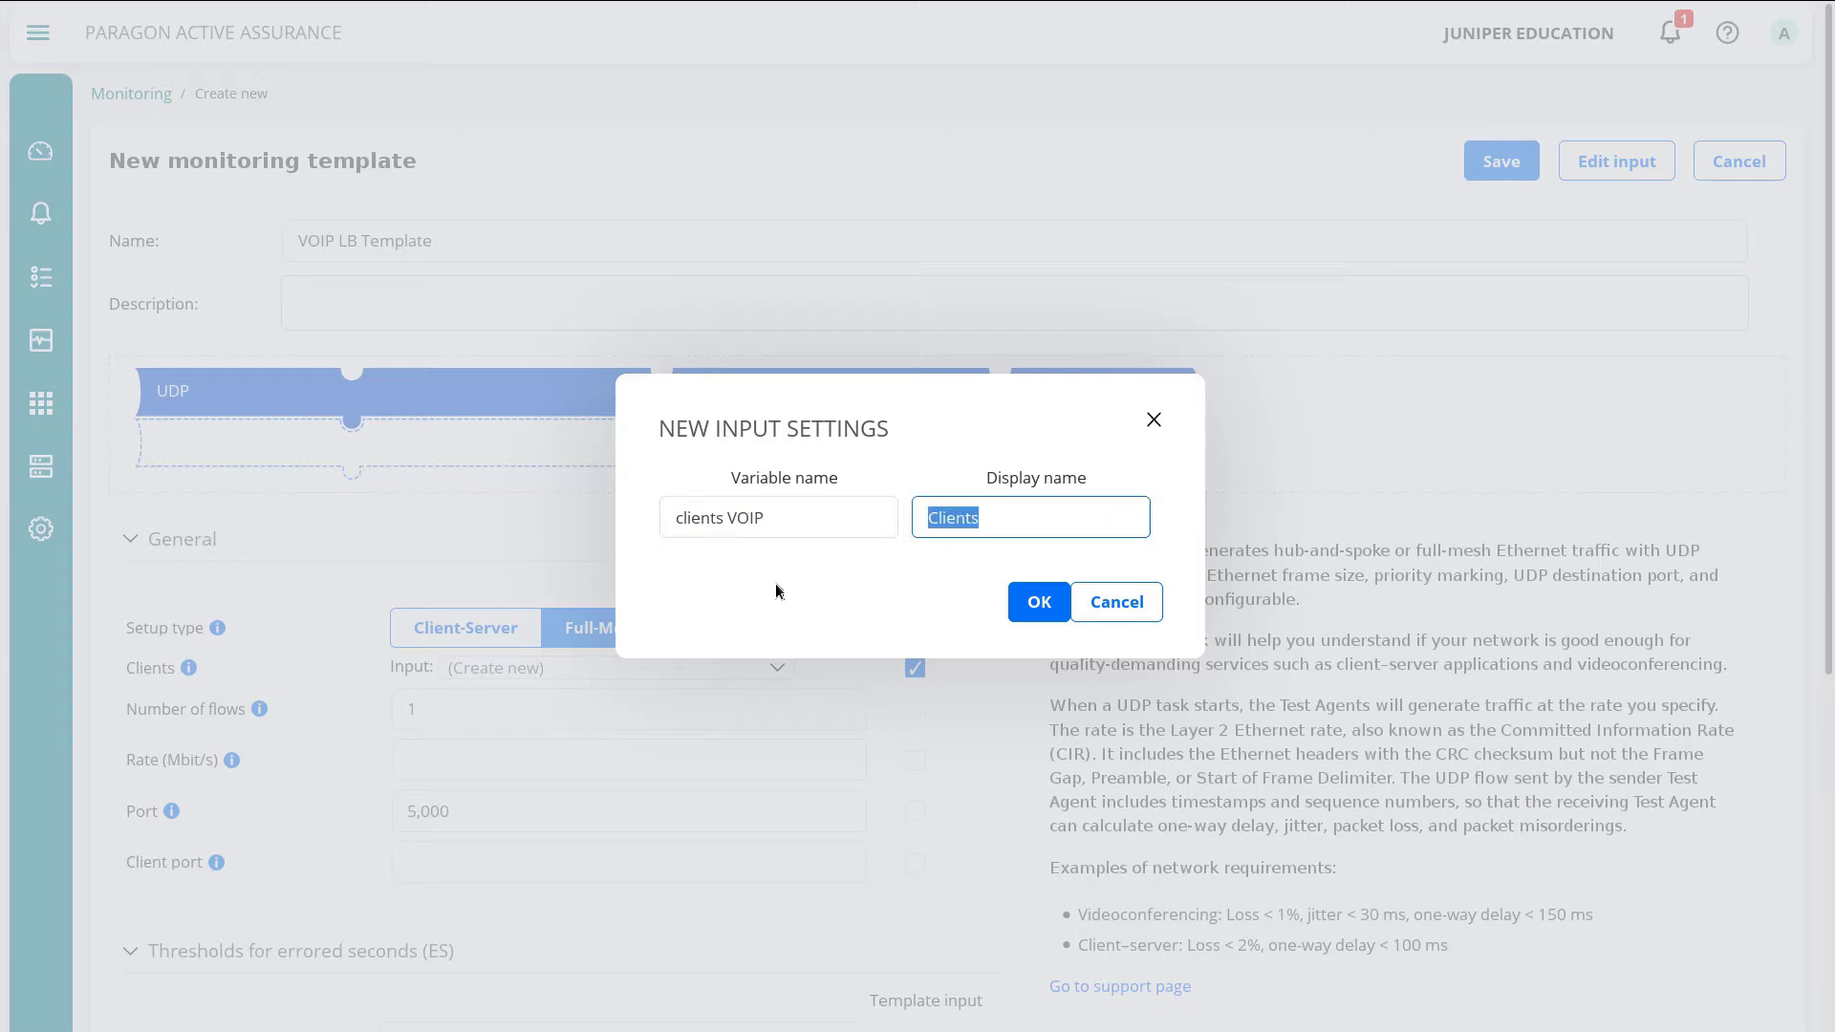
{"action": "key", "text": "End"}
{"action": "type", "text": "VOIP"}
- Correct the new input's variable name to "clients-VOIP", confirm it, and keep Clients VOIP as the Clients input
{"action": "left_click", "coordinate": [710, 518]}
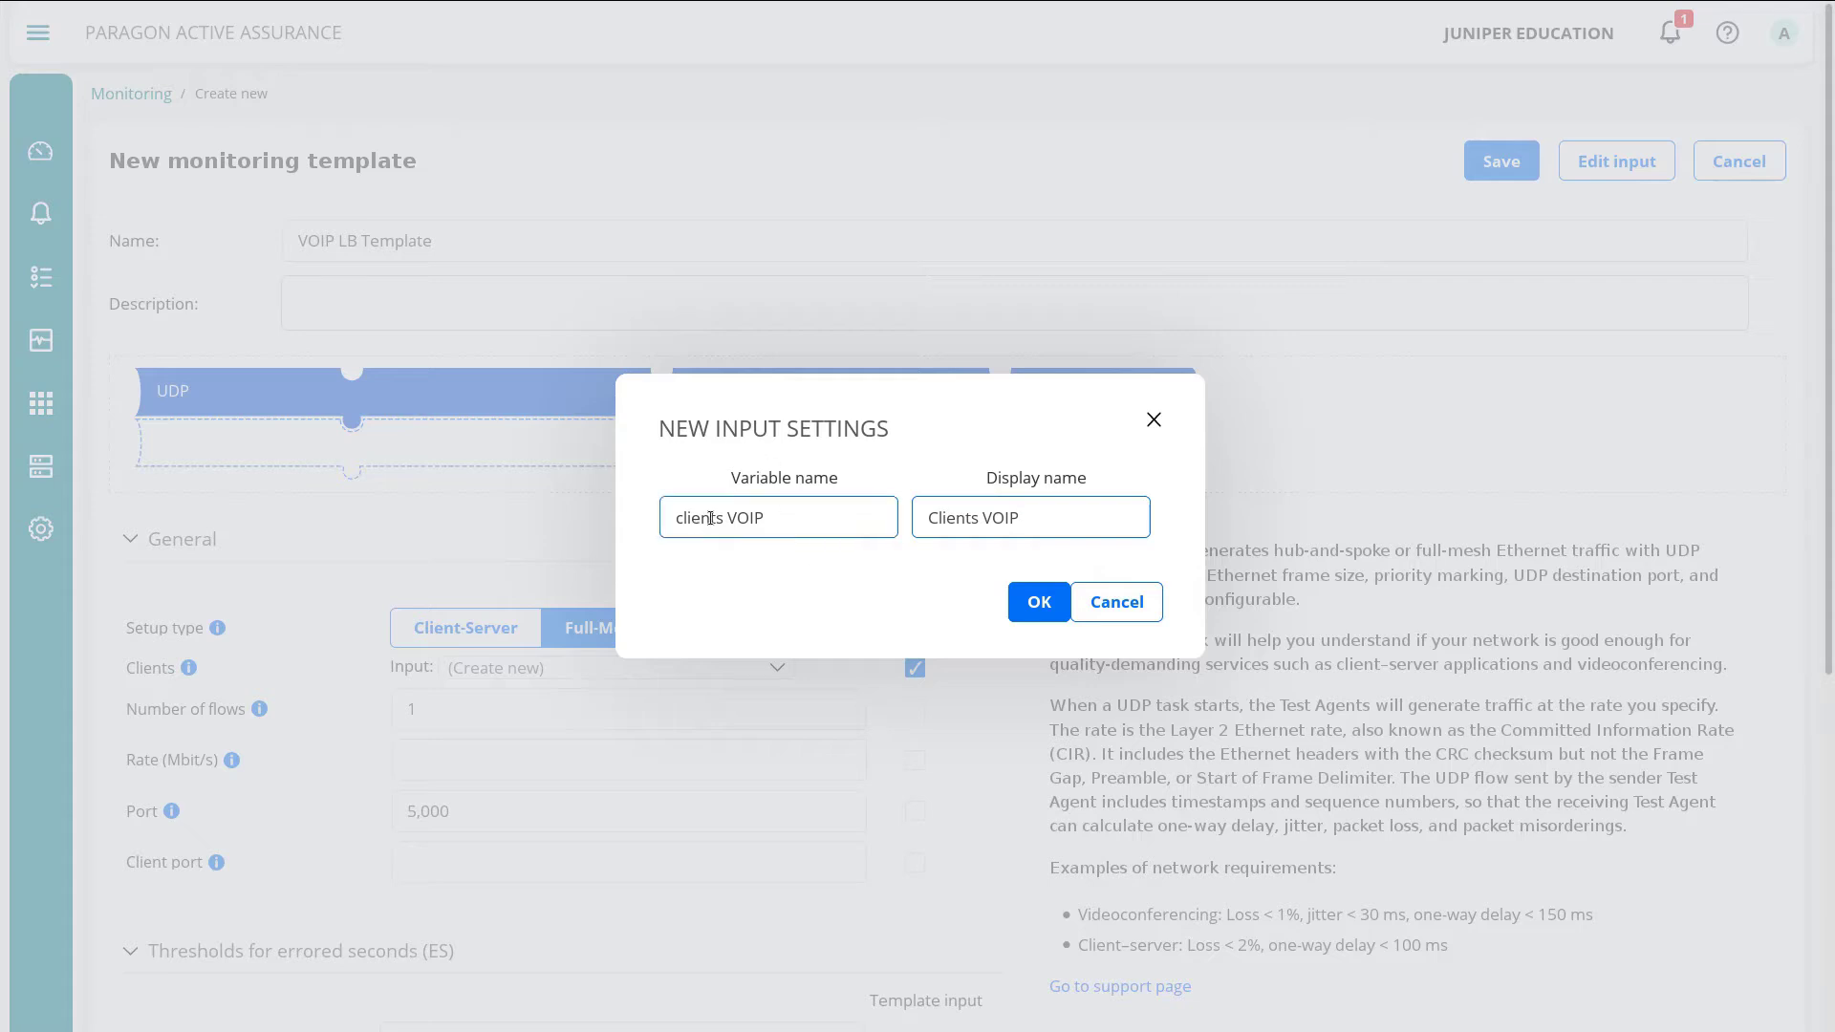
{"action": "left_click", "coordinate": [729, 517]}
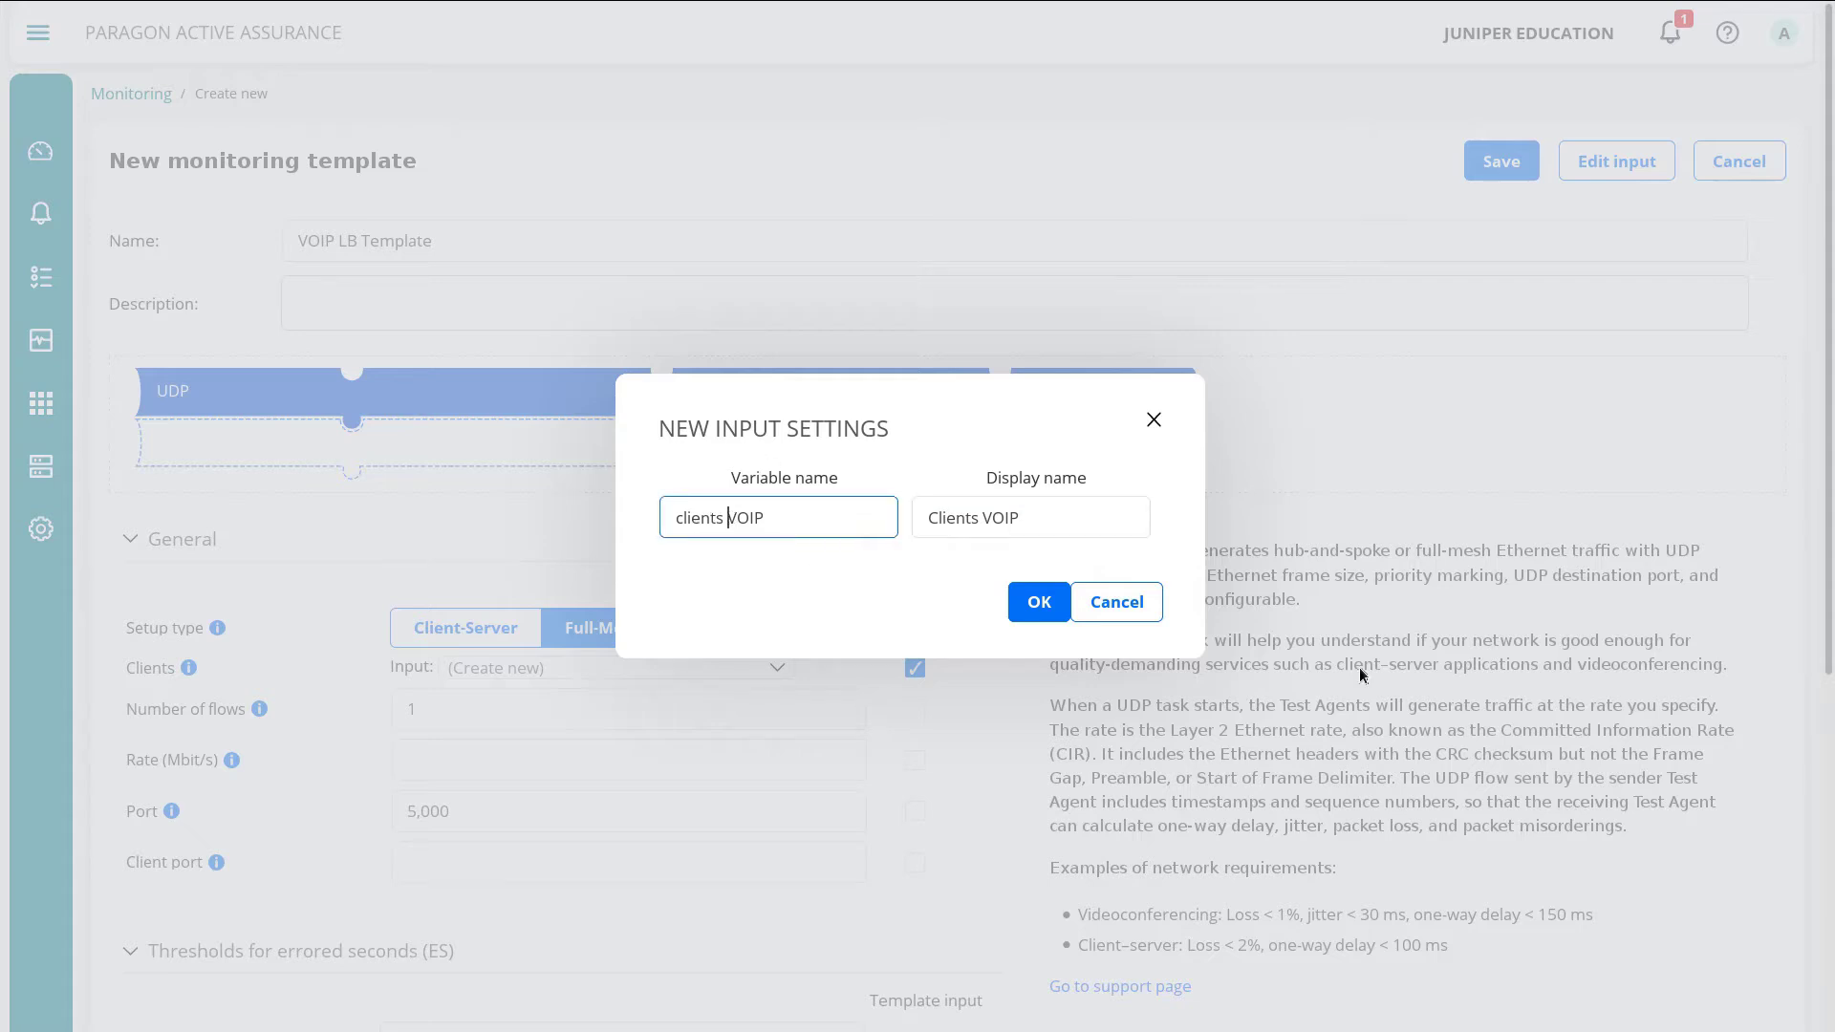
{"action": "key", "text": "BackSpace"}
{"action": "type", "text": "-"}
{"action": "left_click", "coordinate": [1040, 515]}
{"action": "left_click", "coordinate": [1041, 604]}
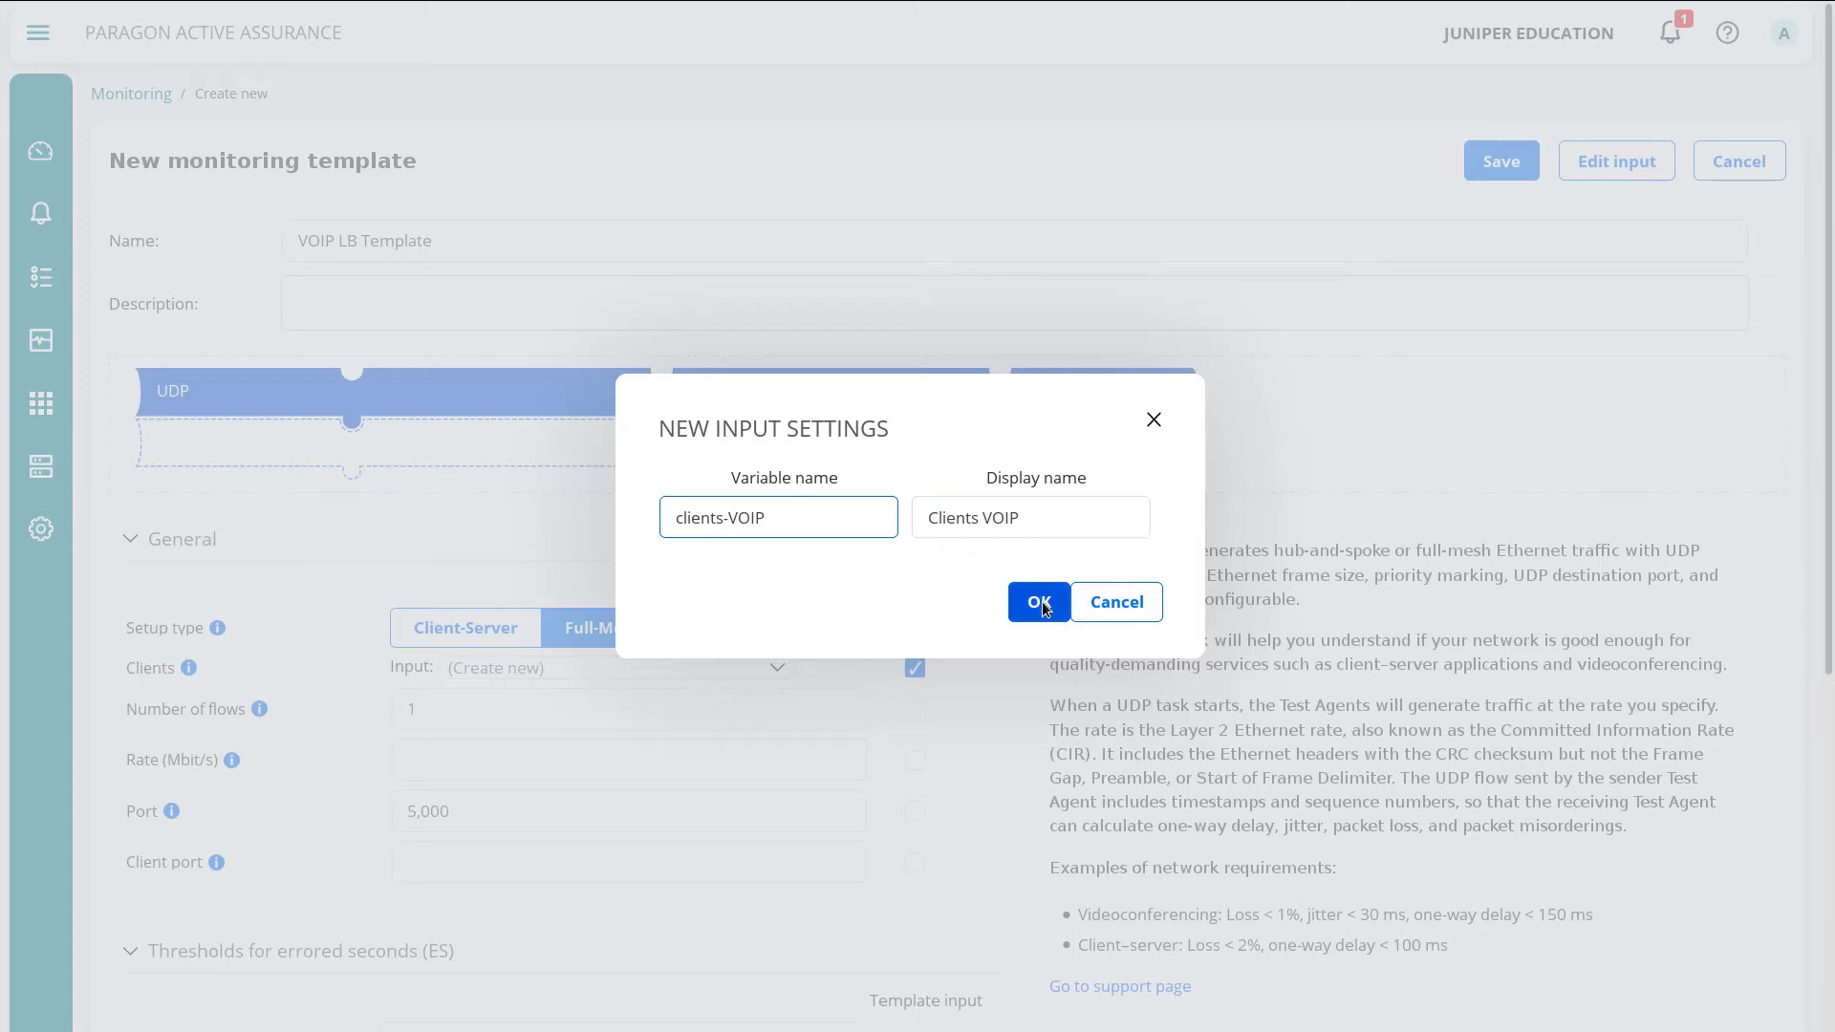
{"action": "left_click", "coordinate": [1040, 604]}
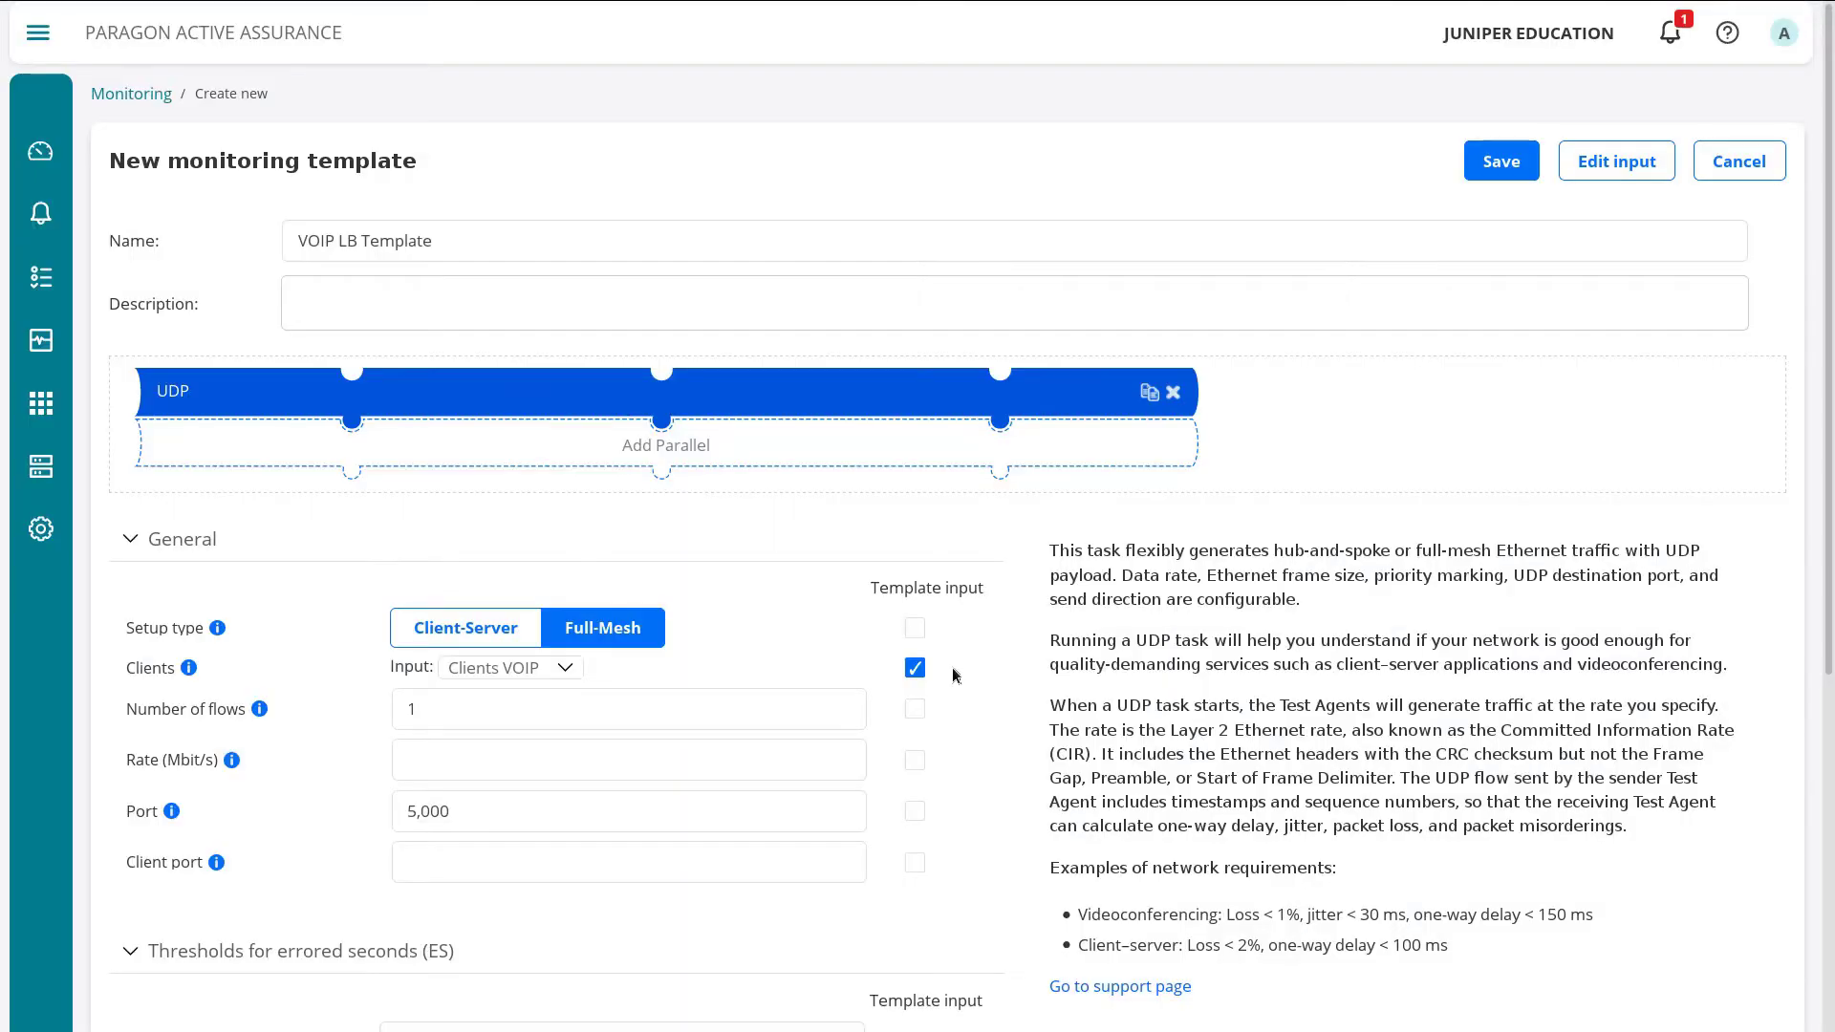
{"action": "left_click", "coordinate": [521, 666]}
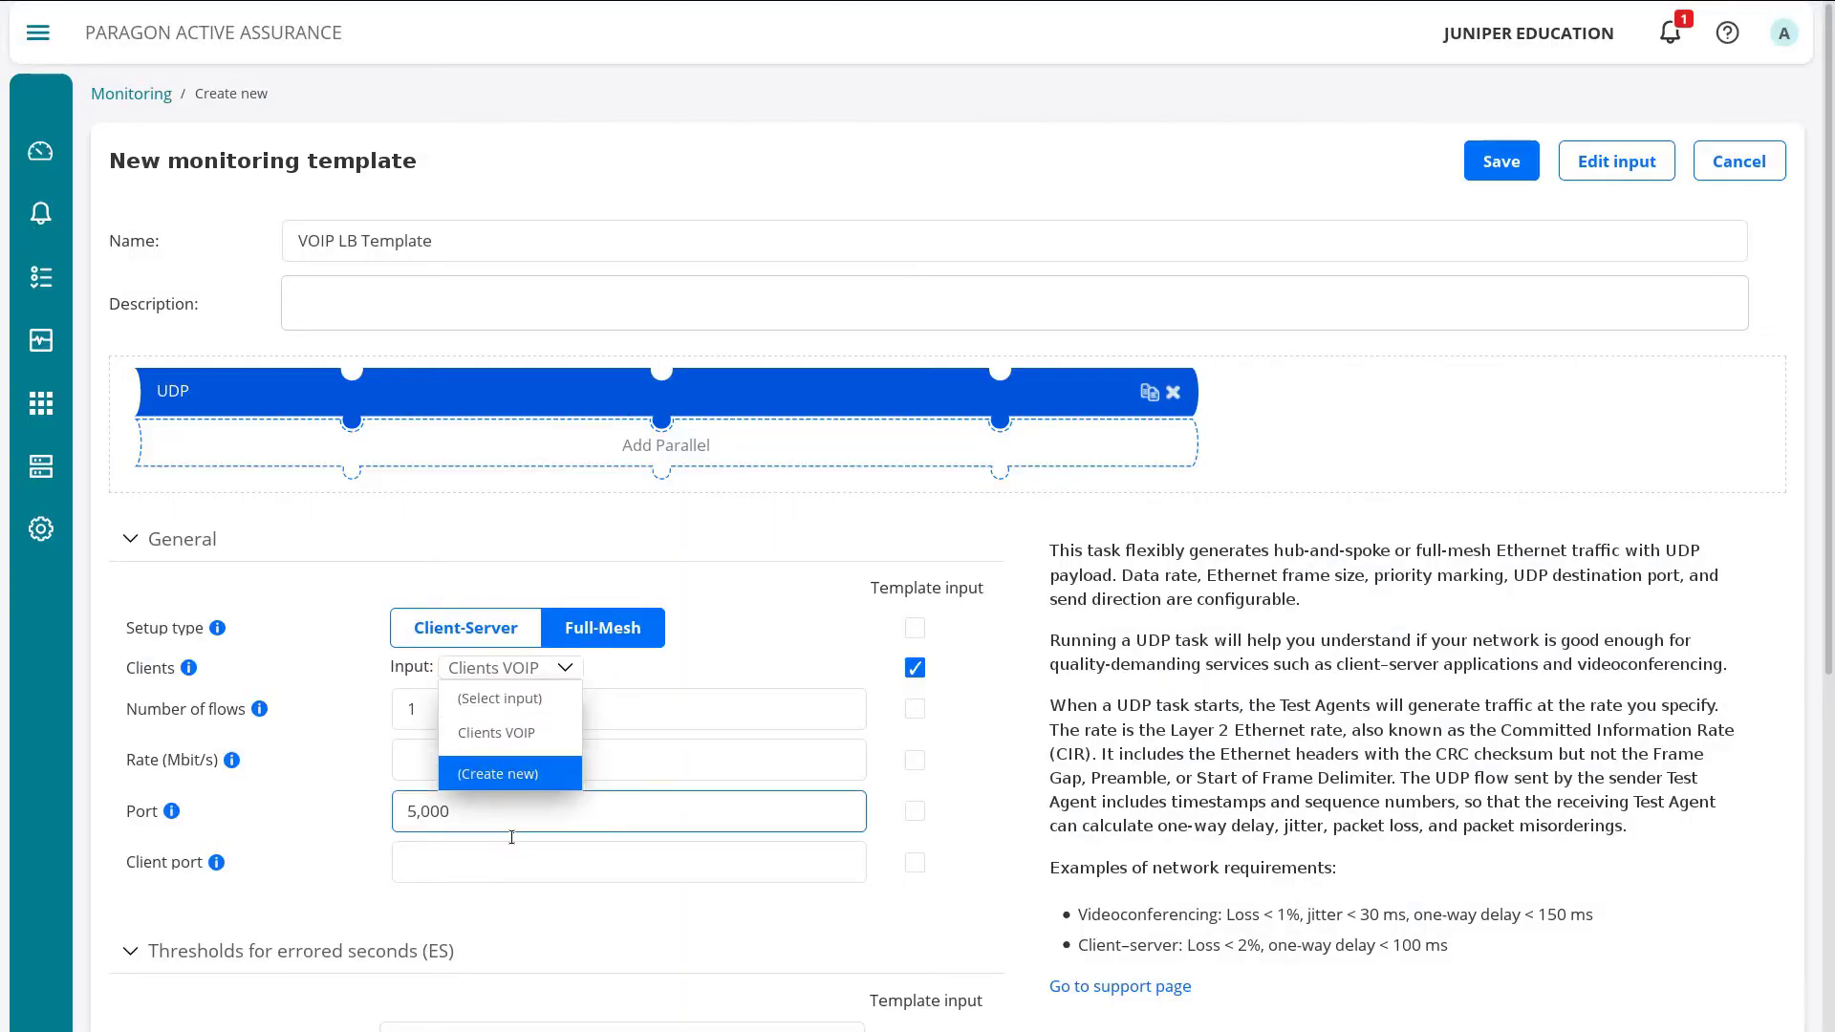
{"action": "left_click", "coordinate": [520, 733]}
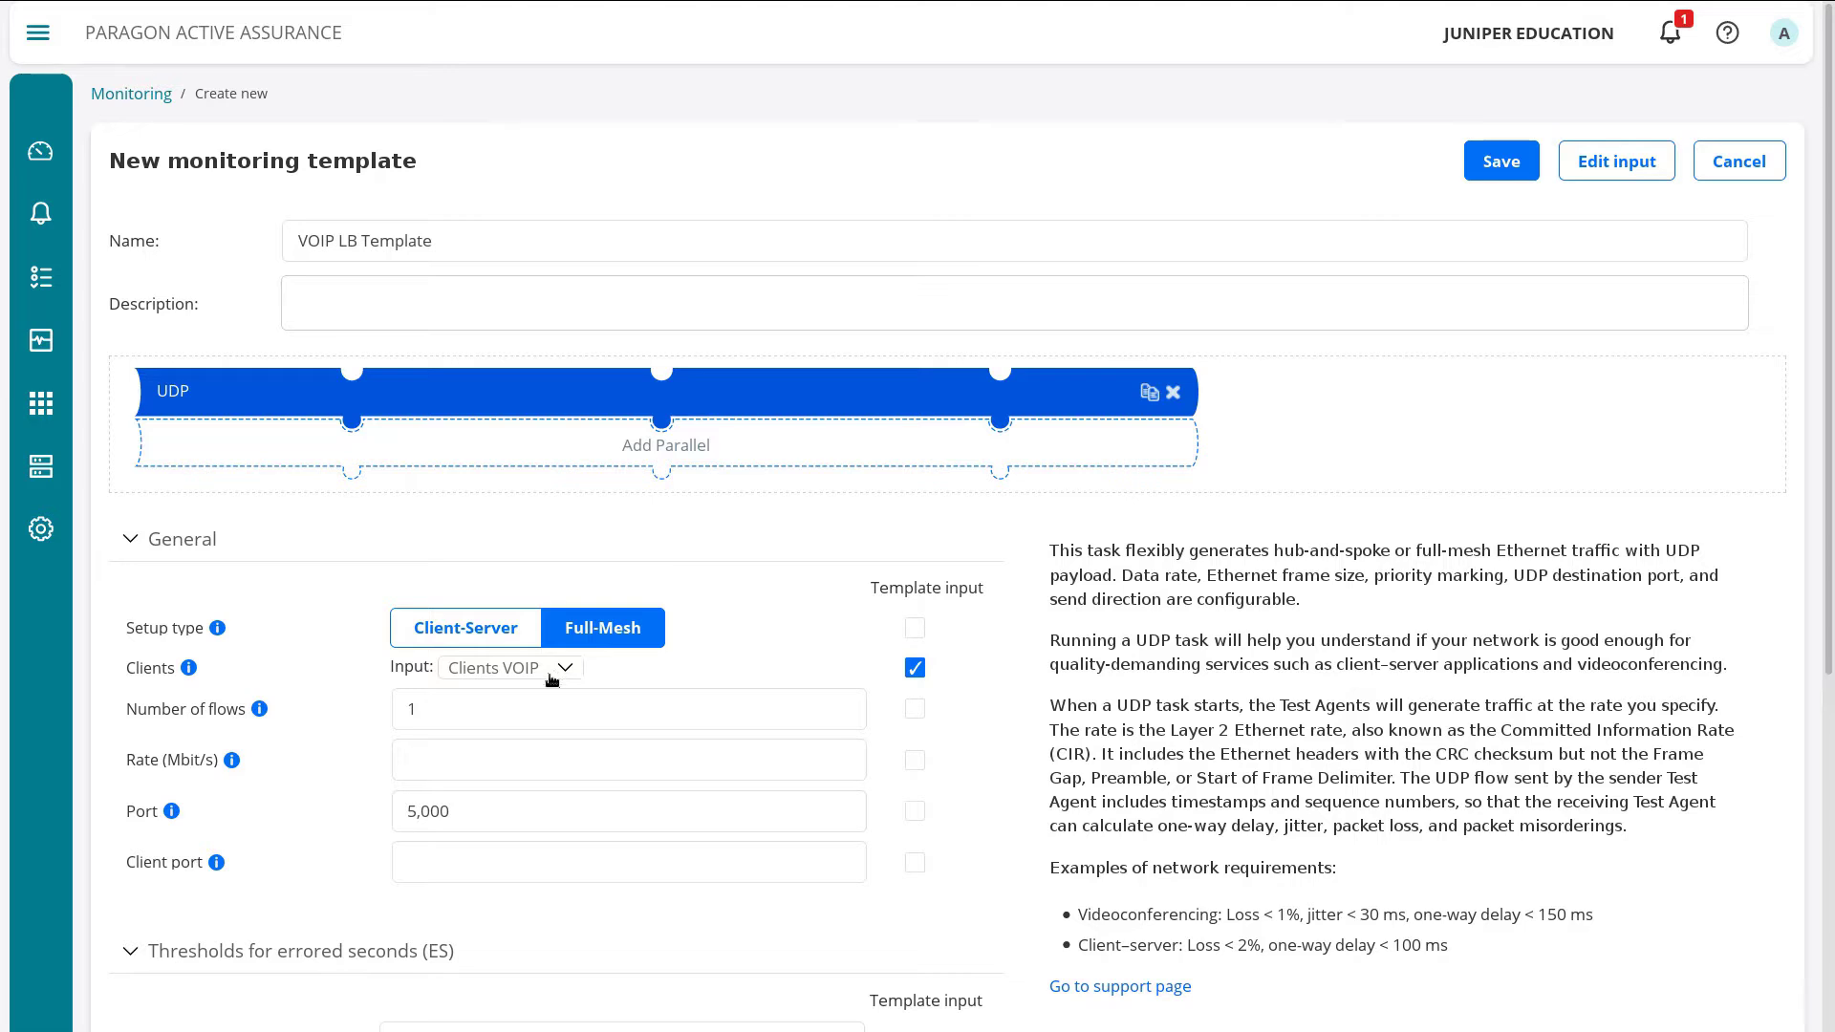
- Set the UDP task's rate to 1 Mbit/s
{"action": "left_click", "coordinate": [452, 707]}
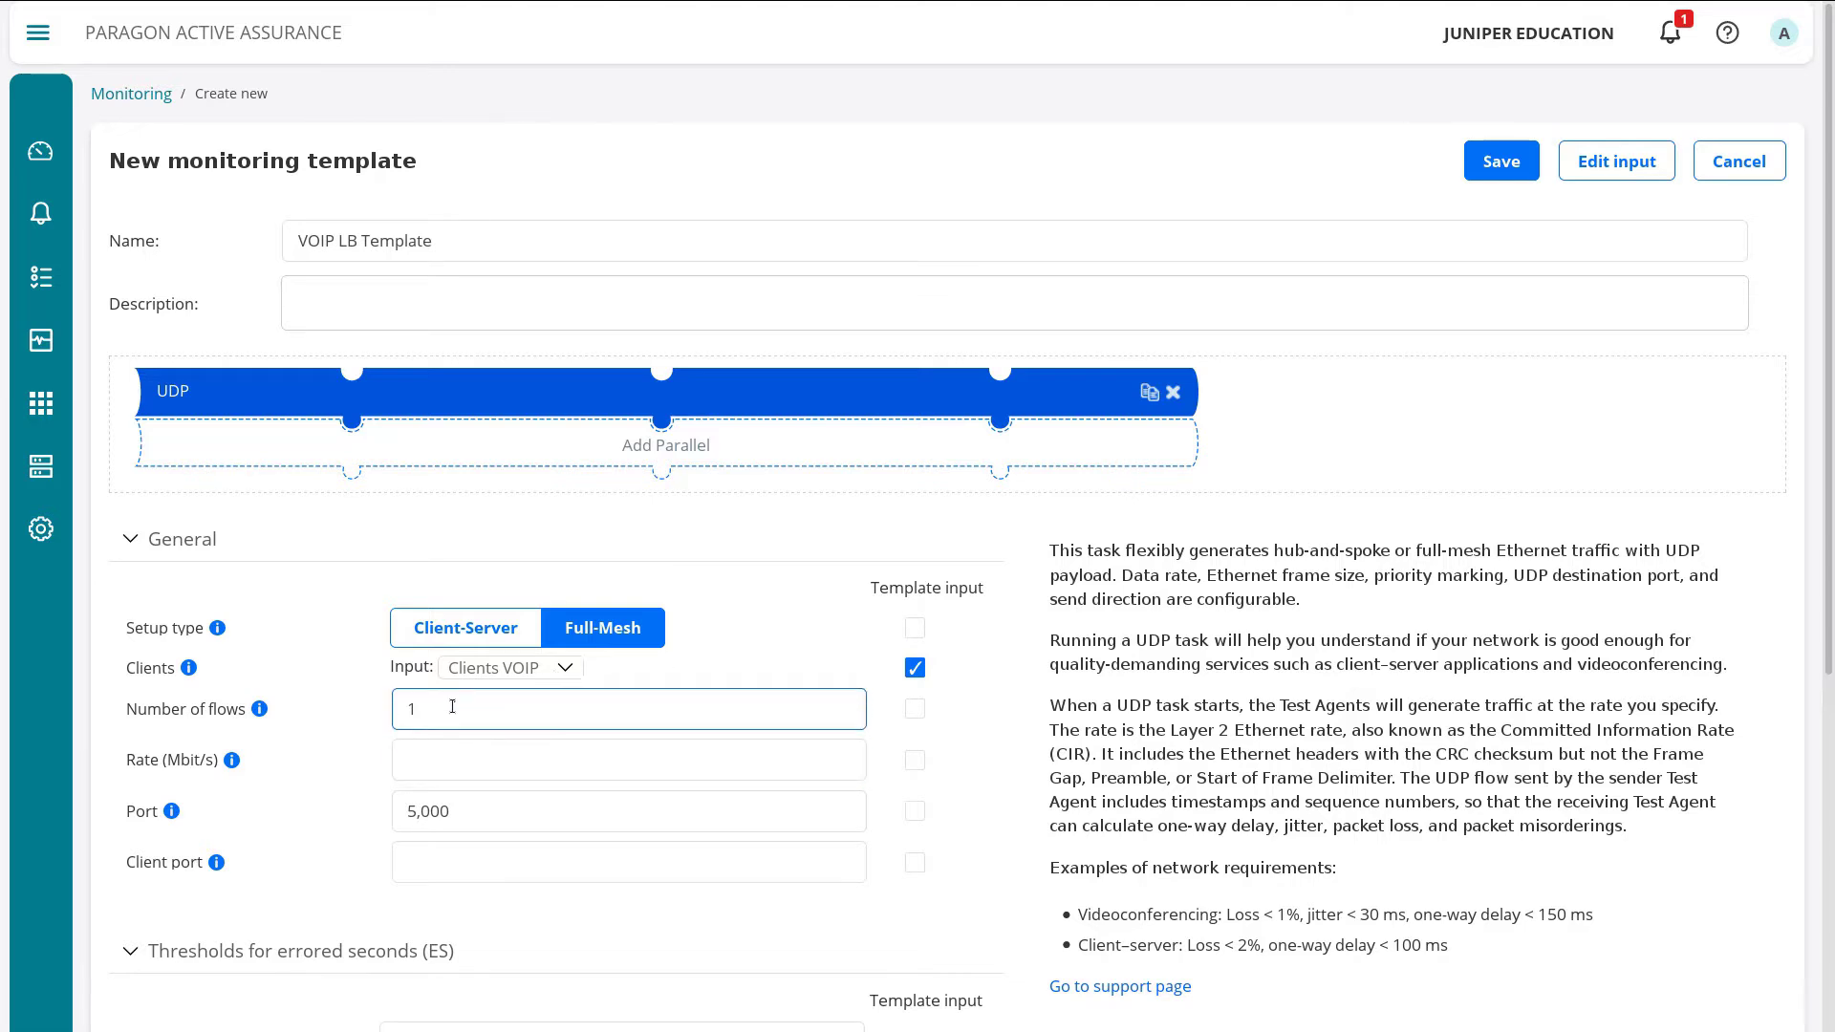
{"action": "left_click", "coordinate": [499, 751]}
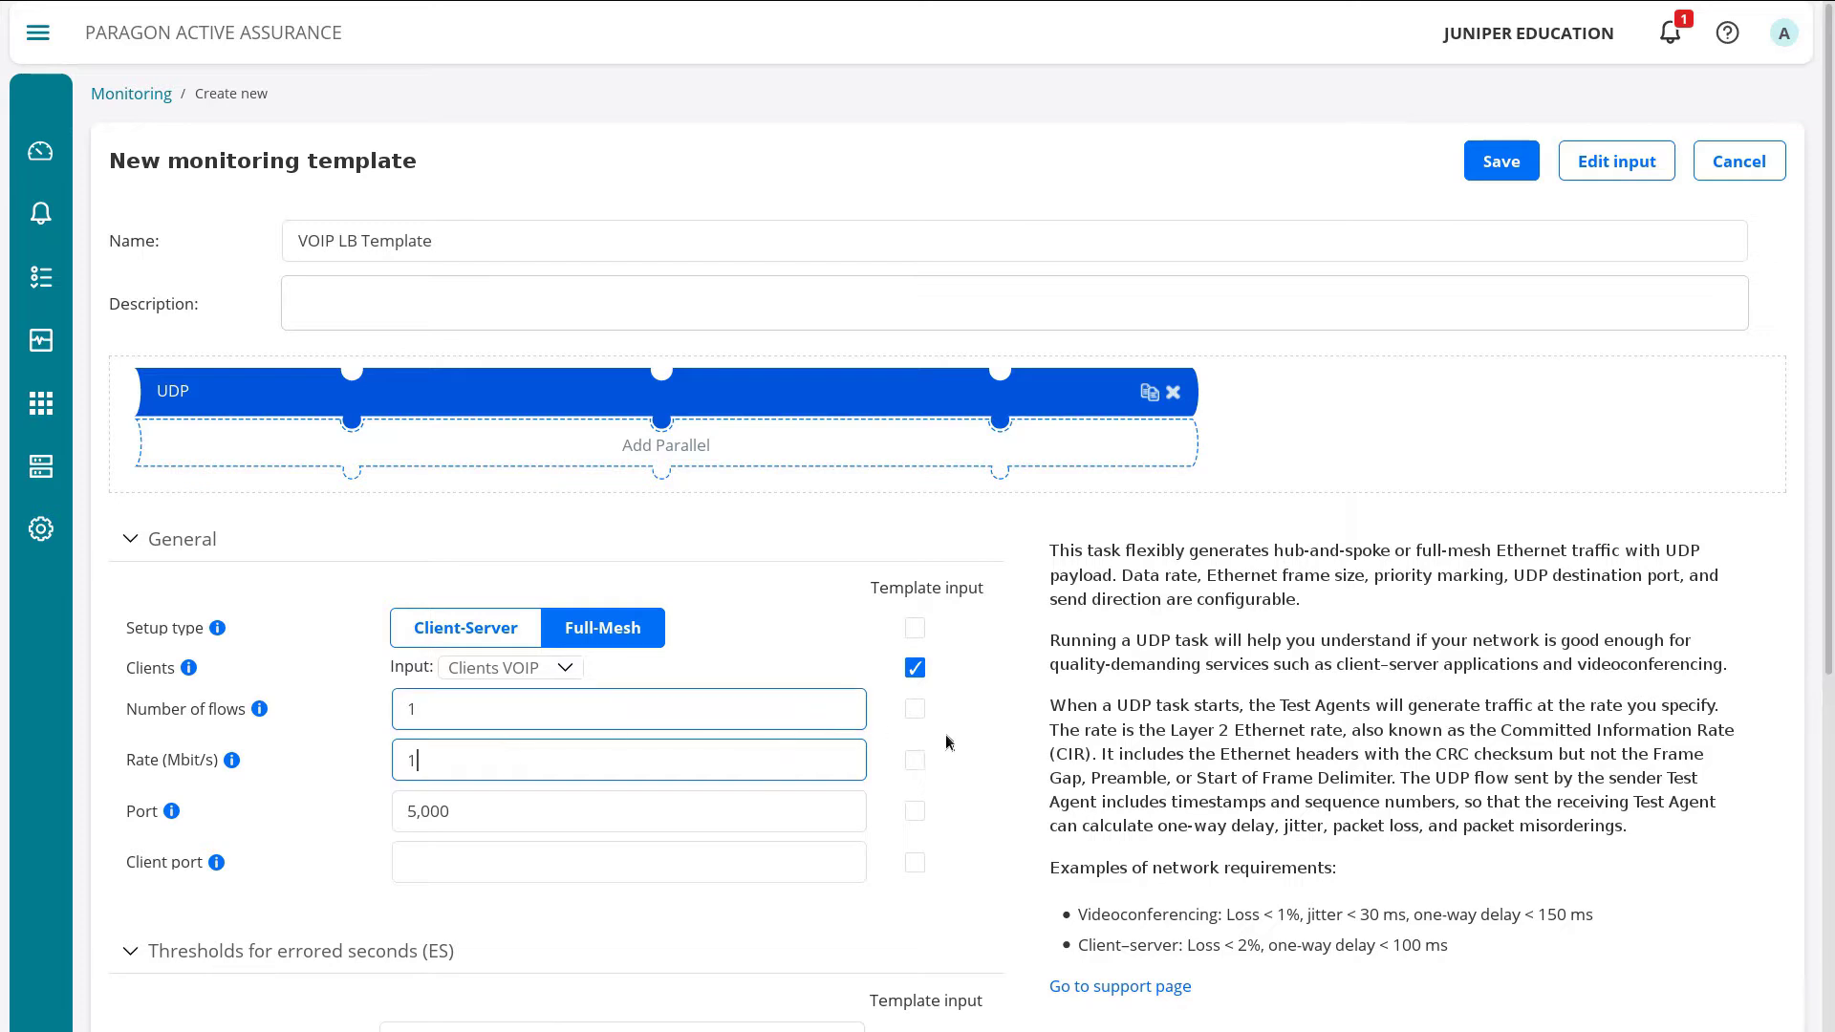
{"action": "left_click", "coordinate": [445, 809]}
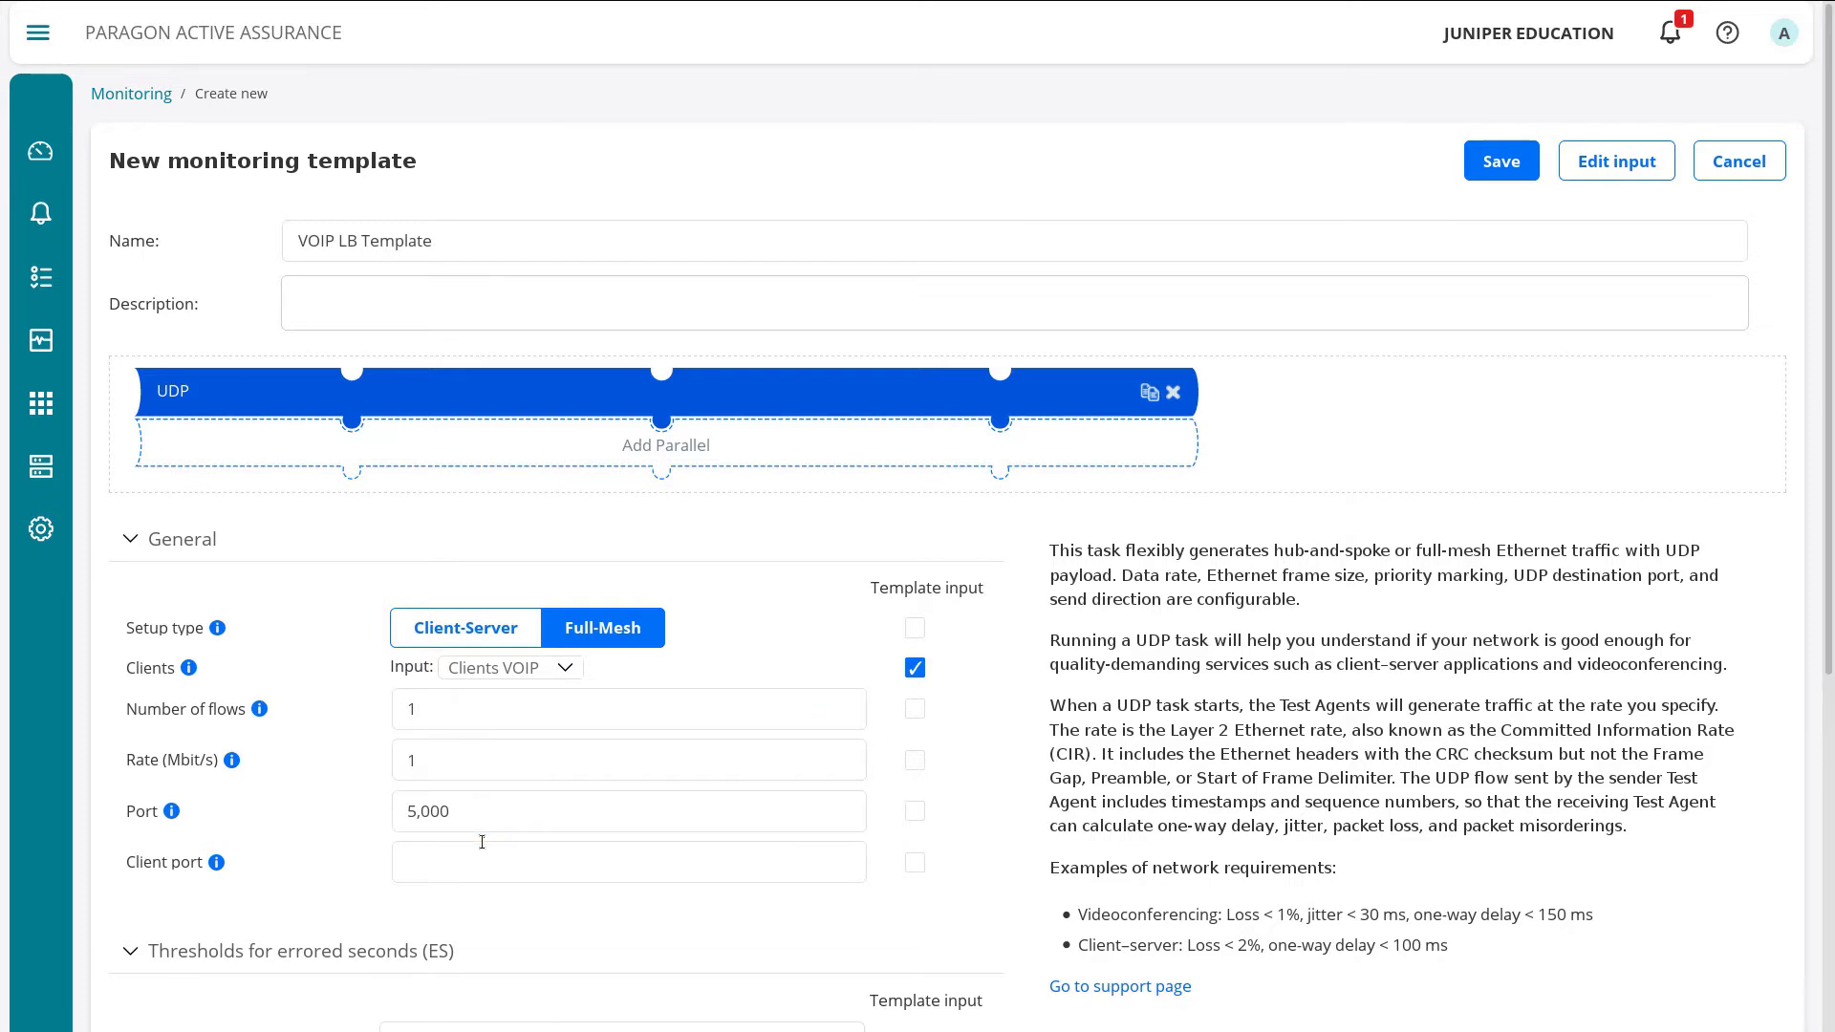
- Make Port a template input with a new input using variable name "port-VOIP" and display name "Port VOIP"
{"action": "left_click", "coordinate": [914, 811]}
{"action": "left_click", "coordinate": [523, 804]}
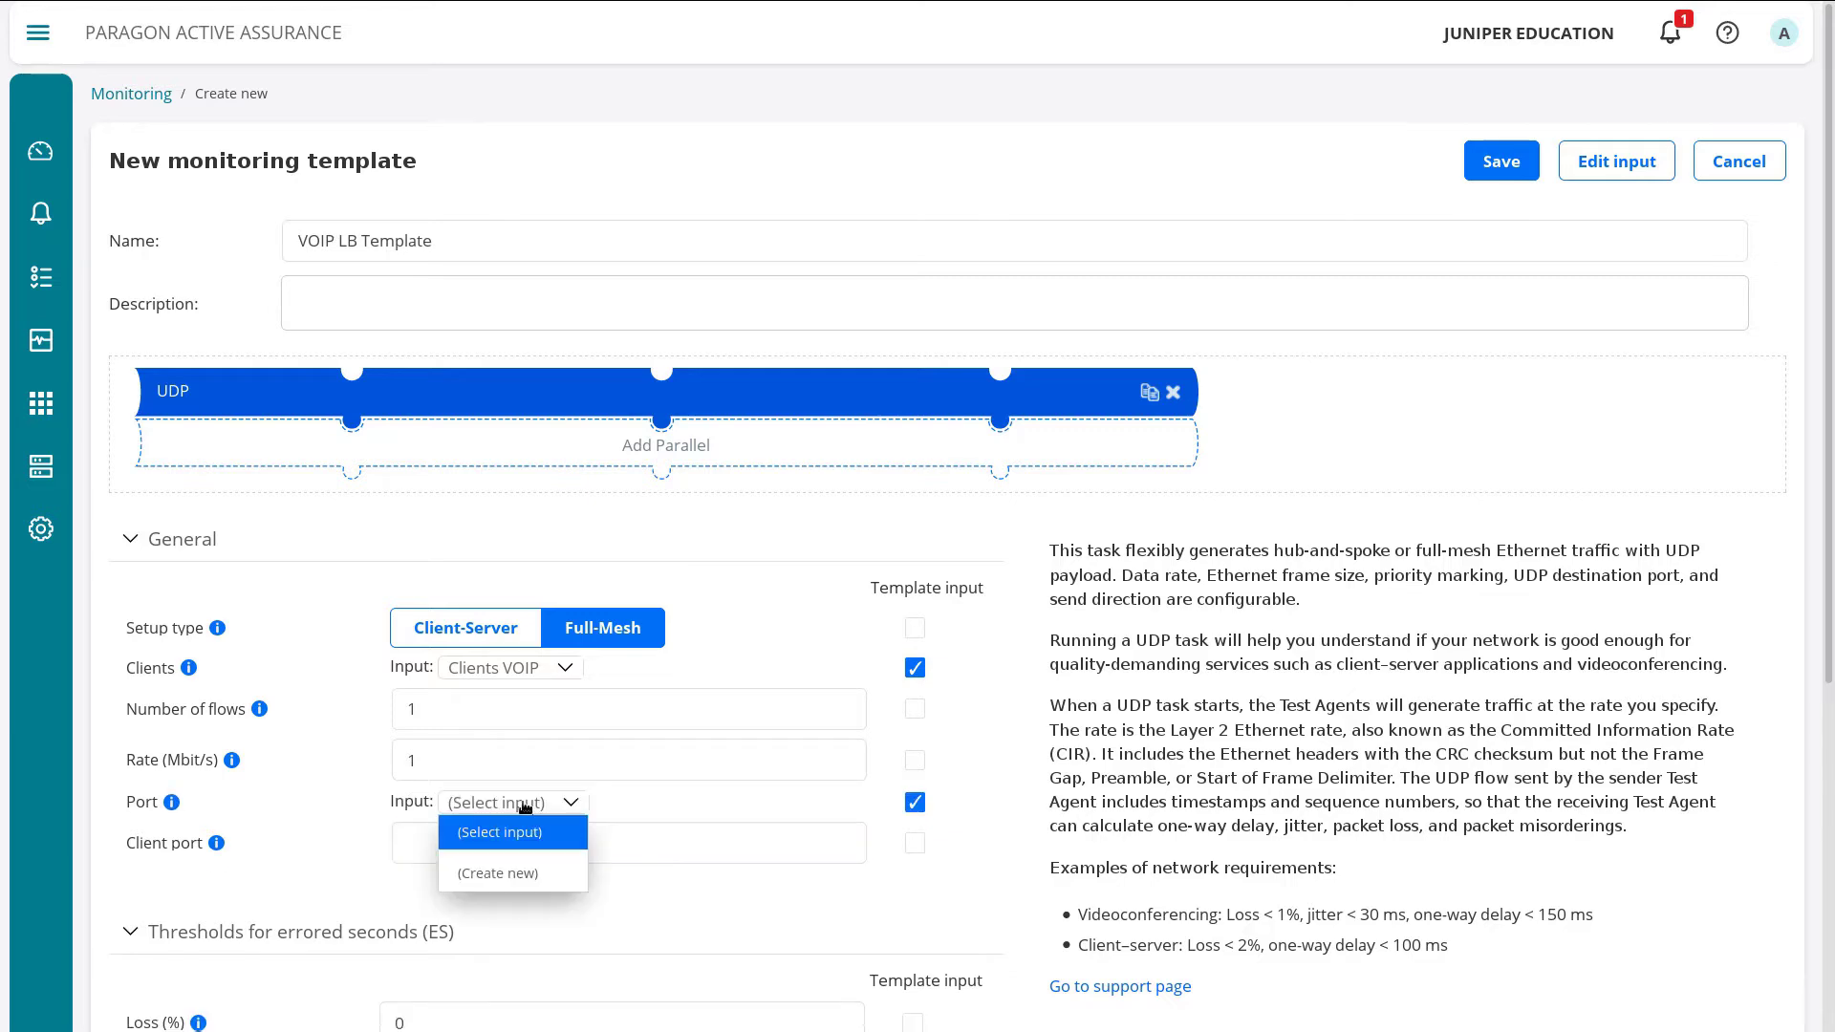
{"action": "left_click", "coordinate": [541, 875]}
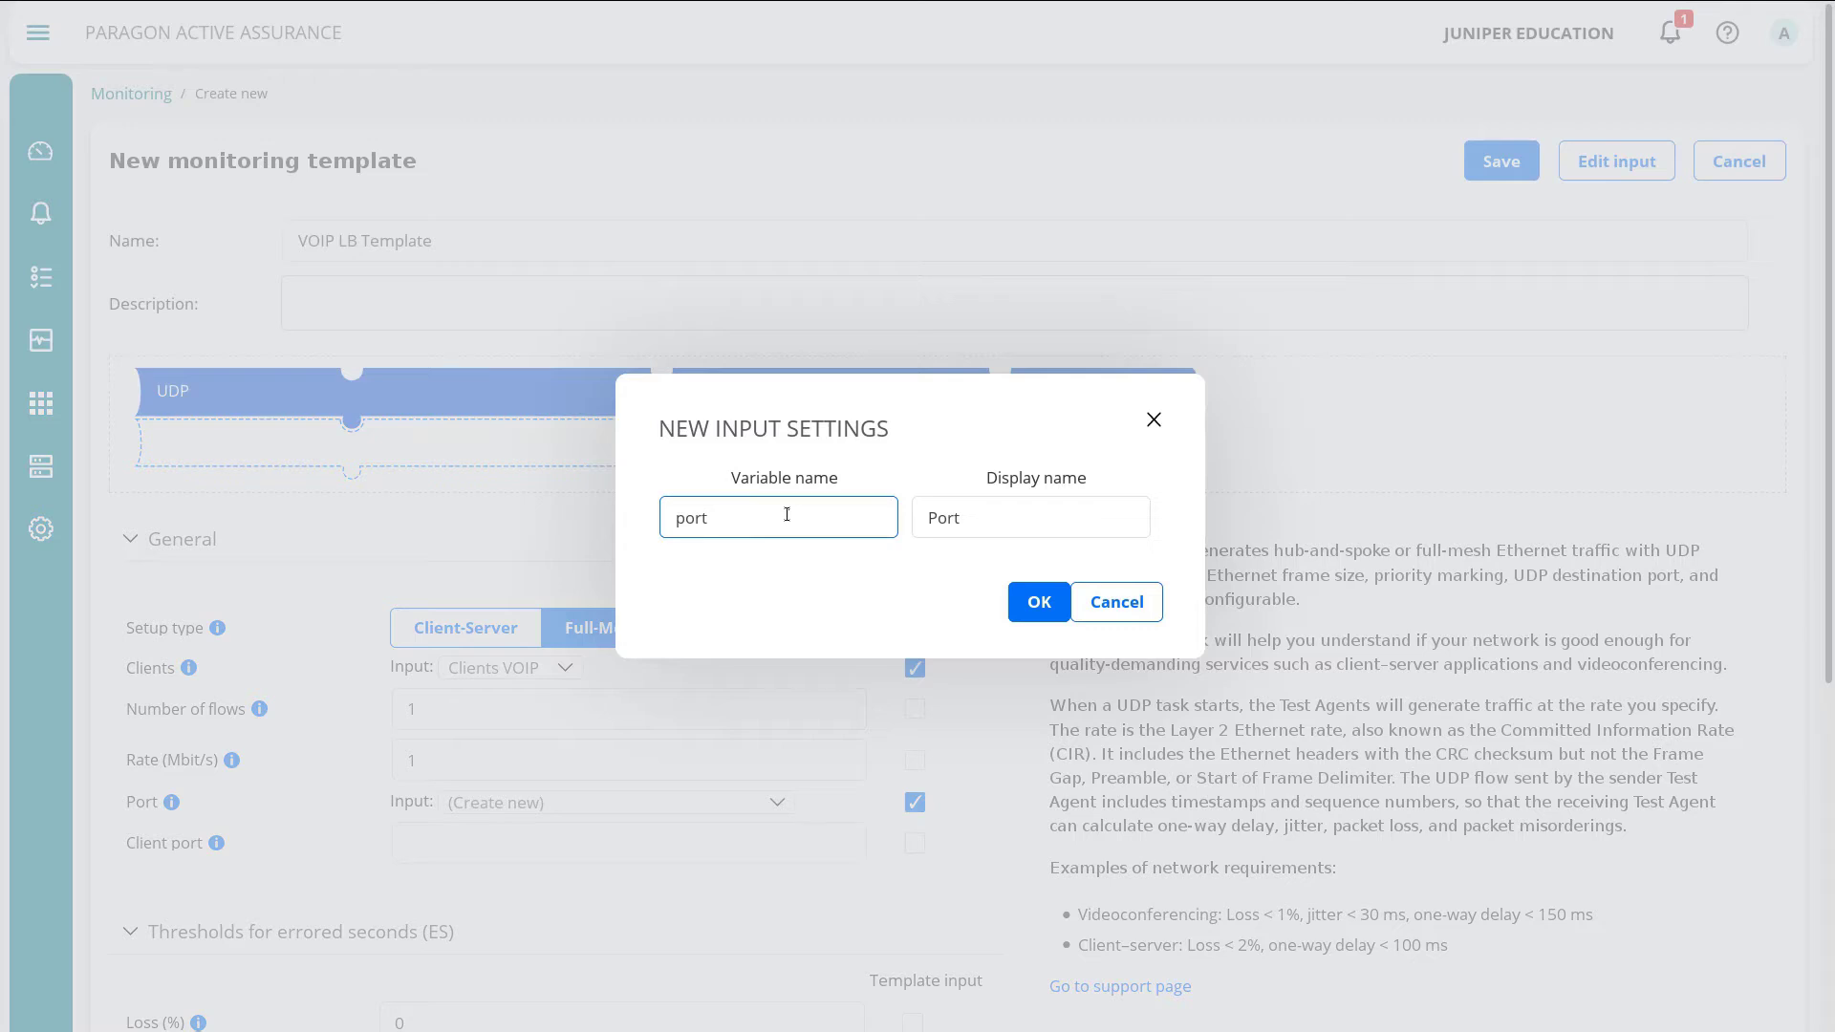
{"action": "type", "text": "-VOIP"}
{"action": "key", "text": "BackSpace"}
{"action": "key", "text": "BackSpace"}
{"action": "key", "text": "BackSpace"}
{"action": "type", "text": "OIP"}
{"action": "key", "text": "Tab"}
{"action": "type", "text": "VOIP"}
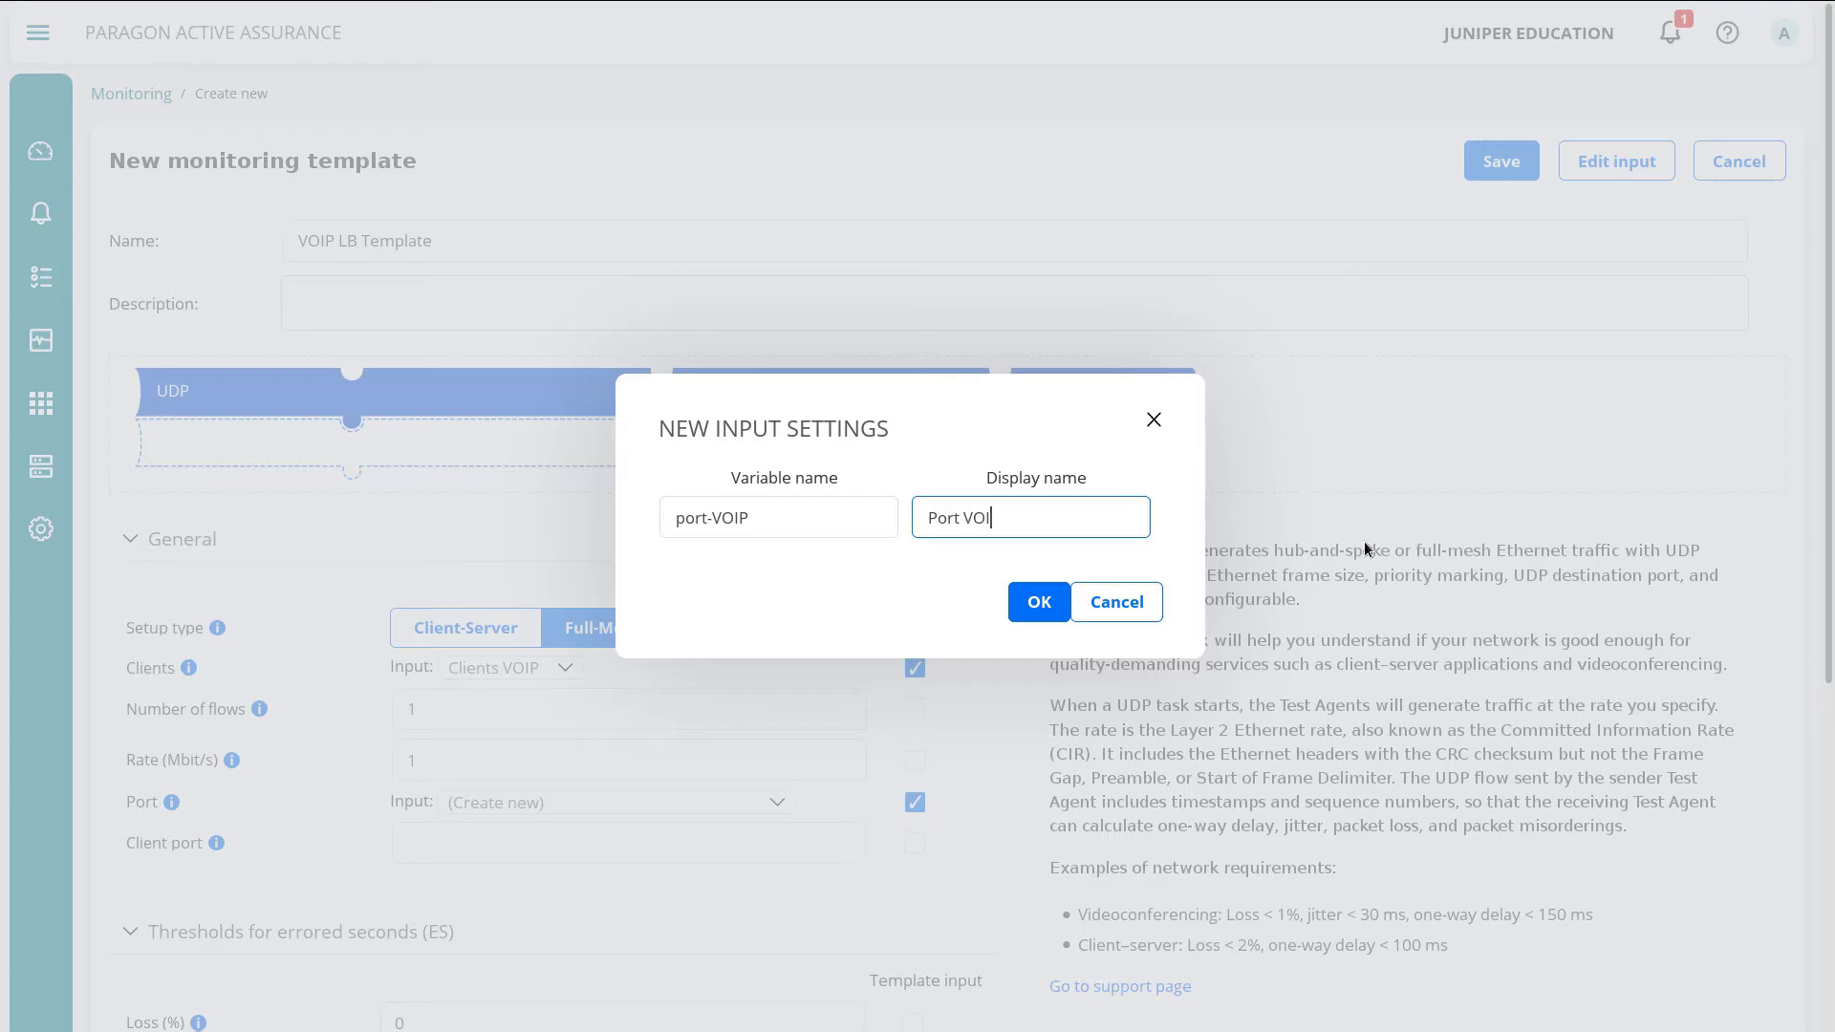
{"action": "left_click", "coordinate": [1023, 594]}
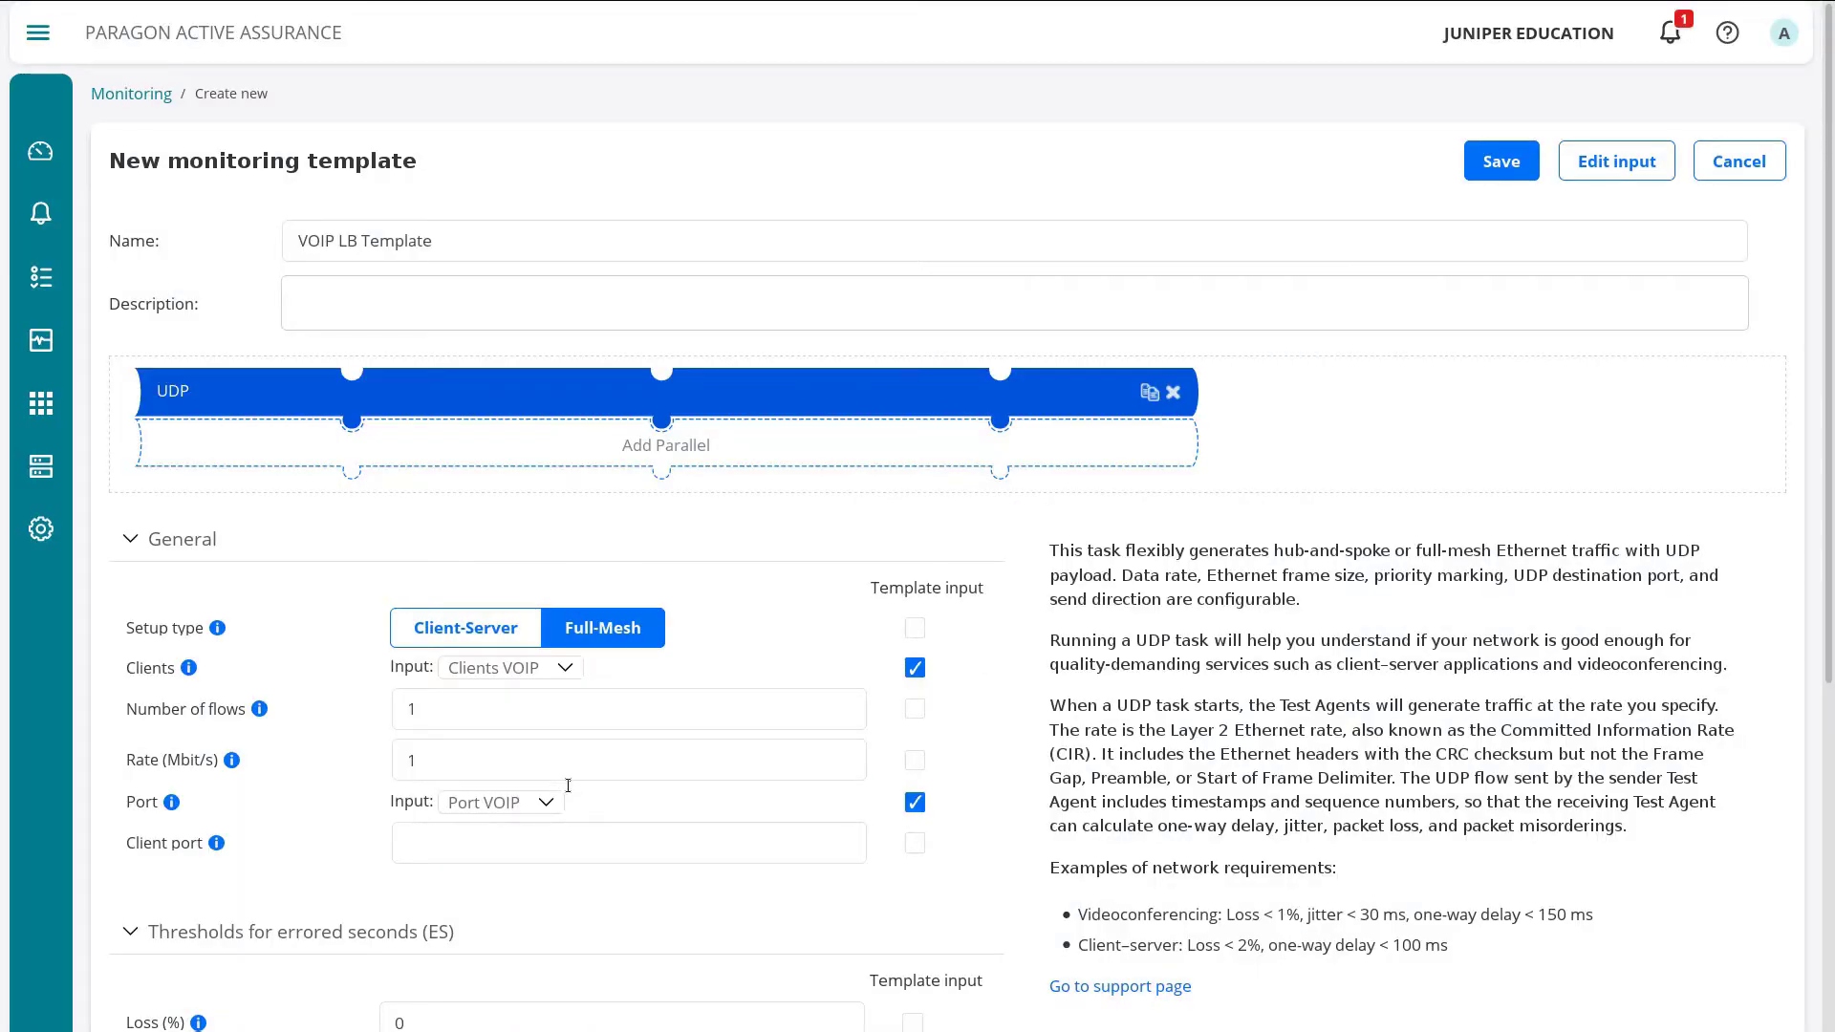
{"action": "left_click", "coordinate": [522, 802]}
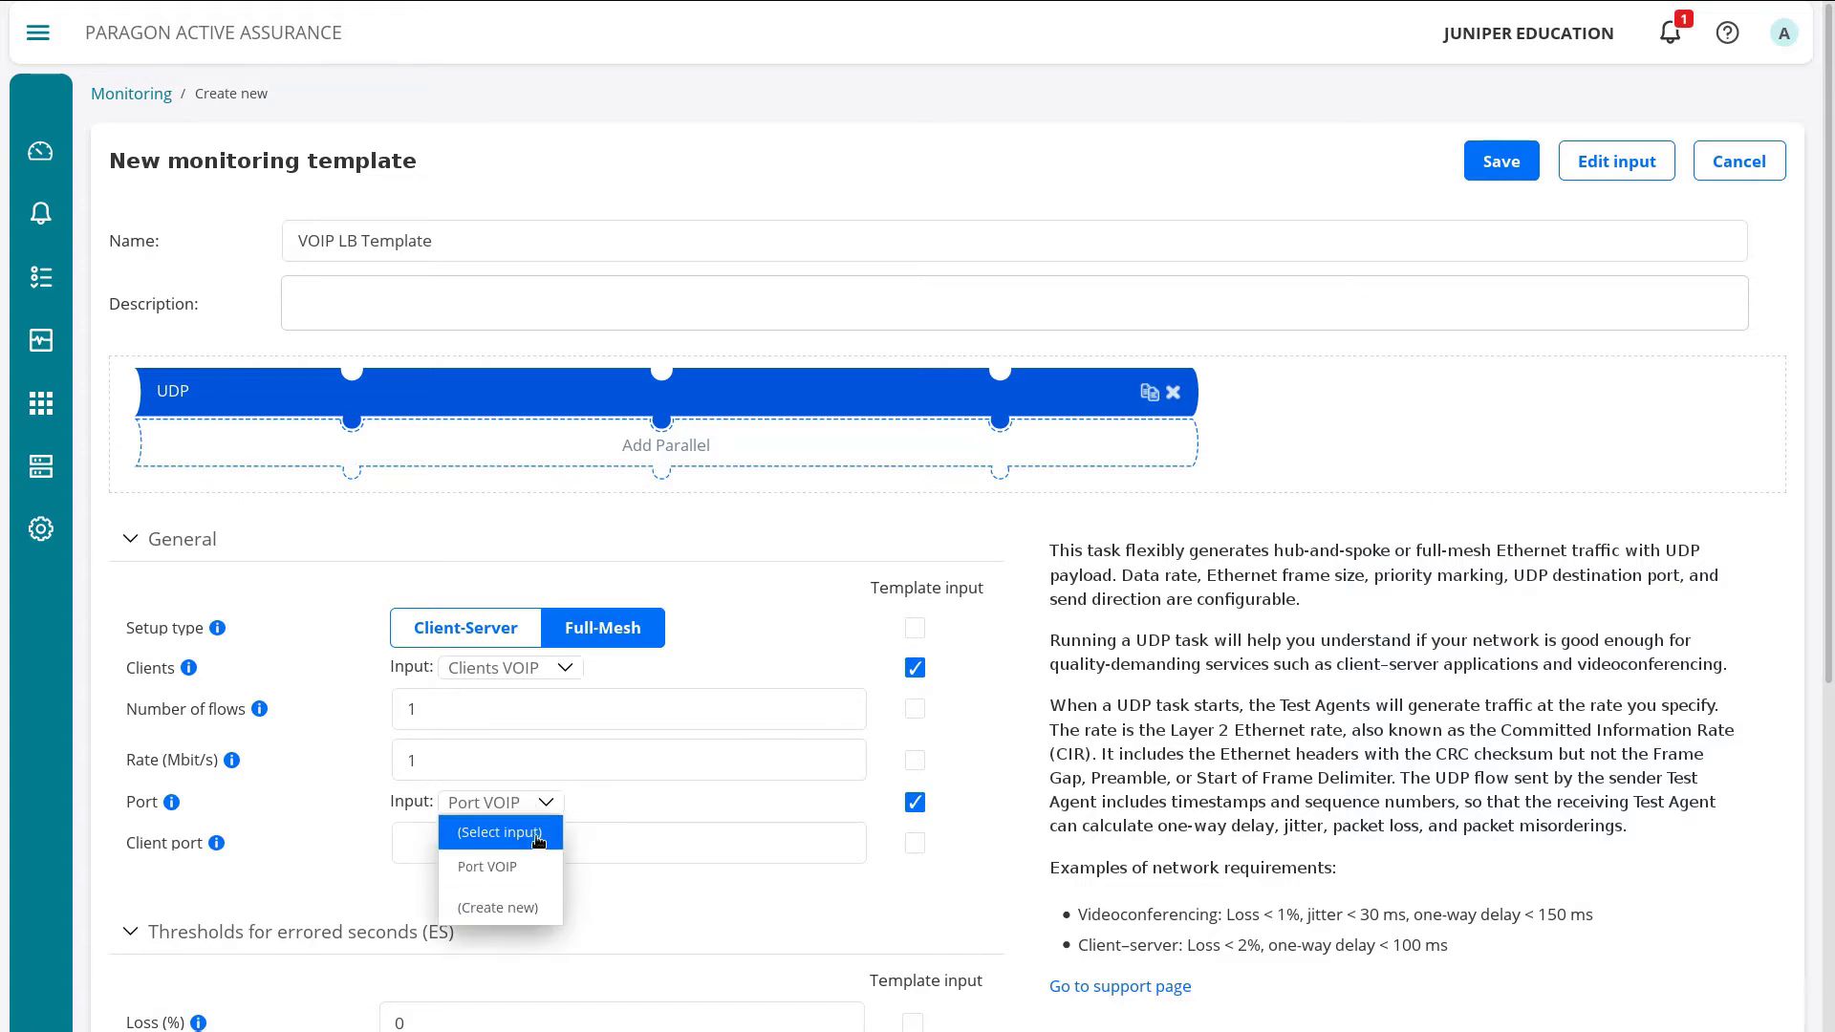
{"action": "left_click", "coordinate": [656, 801]}
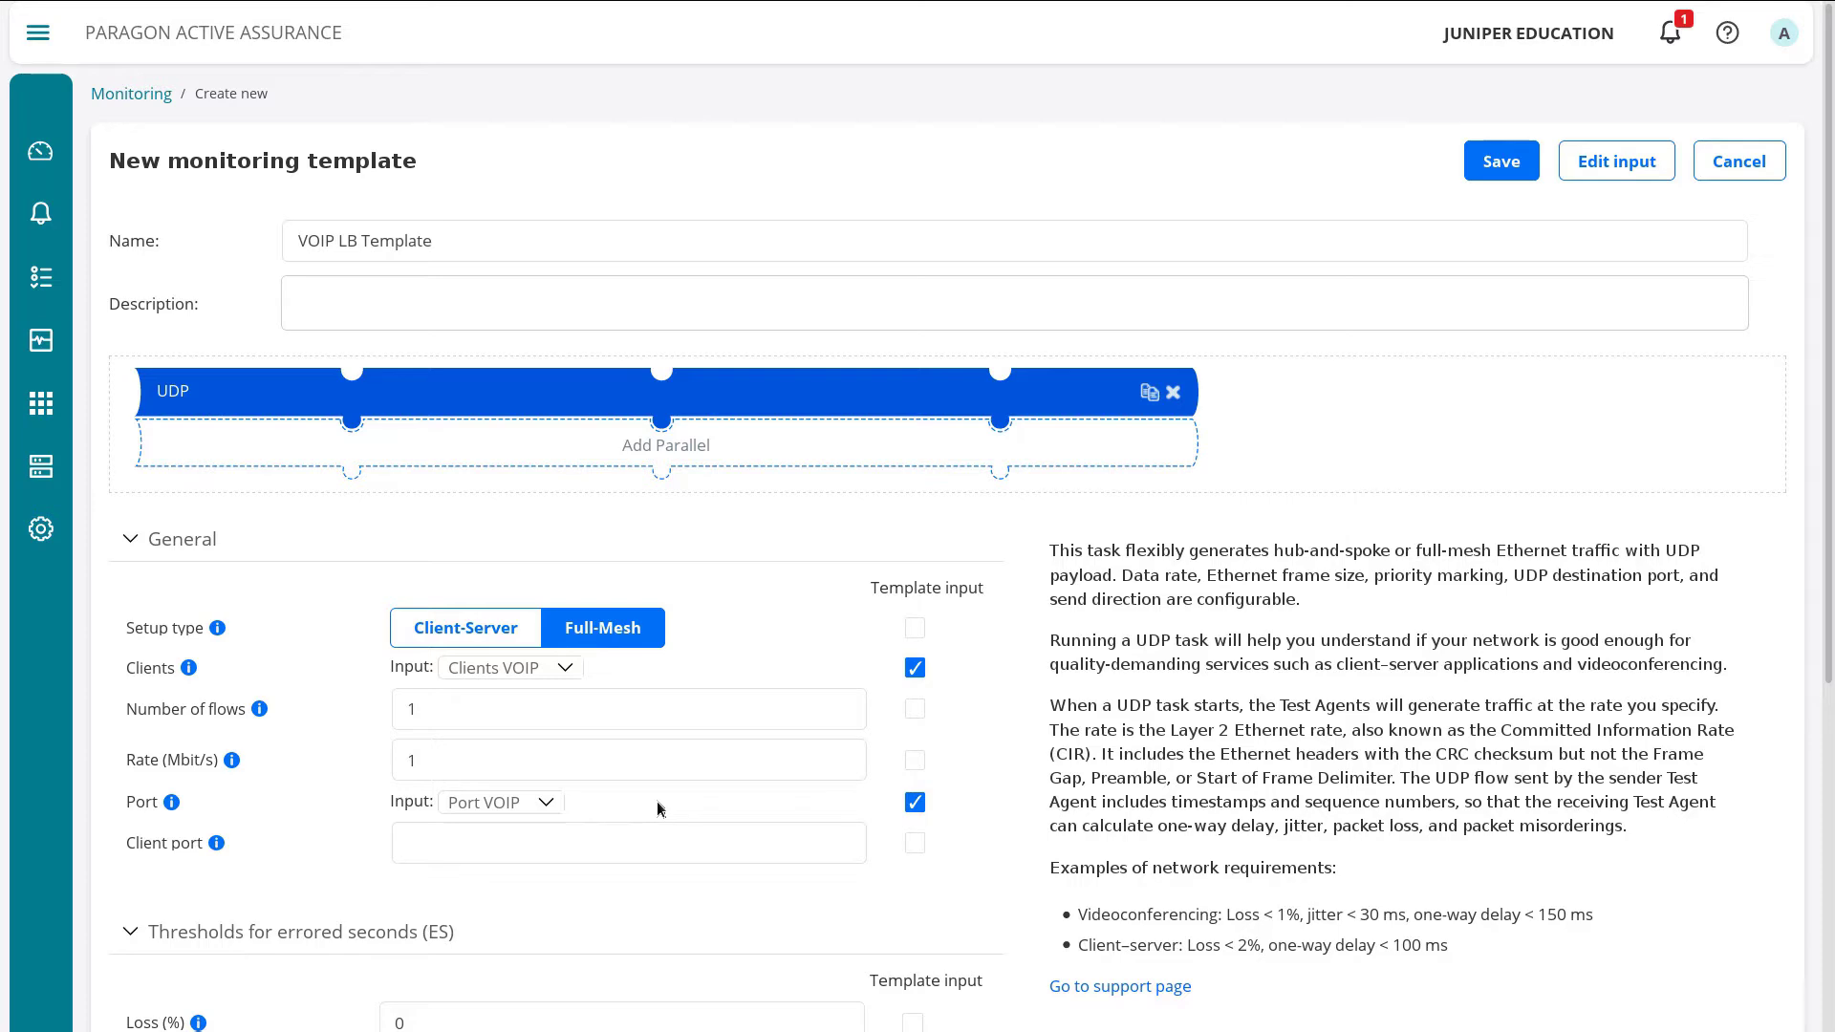
- Set the errored seconds (ES) thresholds for loss to 1 % and jitter to 30 ms
{"action": "left_click", "coordinate": [578, 837]}
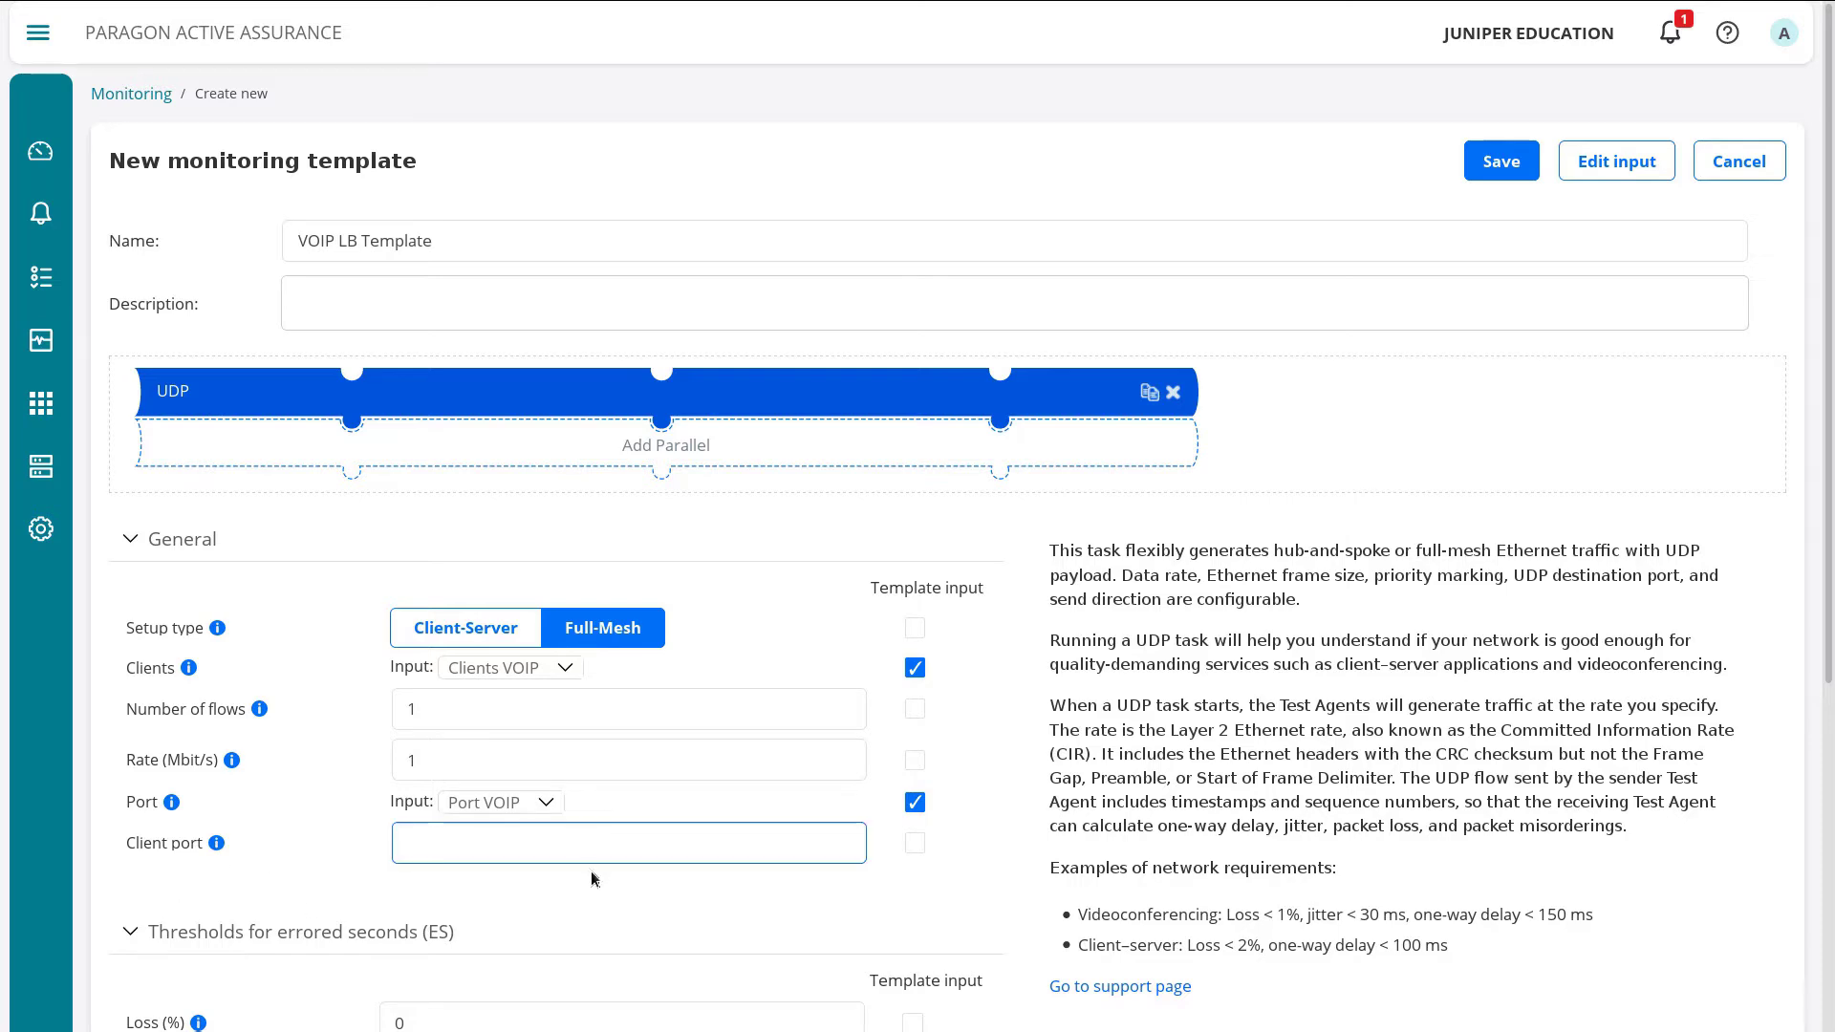
{"action": "left_click", "coordinate": [593, 881]}
{"action": "scroll", "coordinate": [669, 879], "scroll_direction": "down", "scroll_amount": 2}
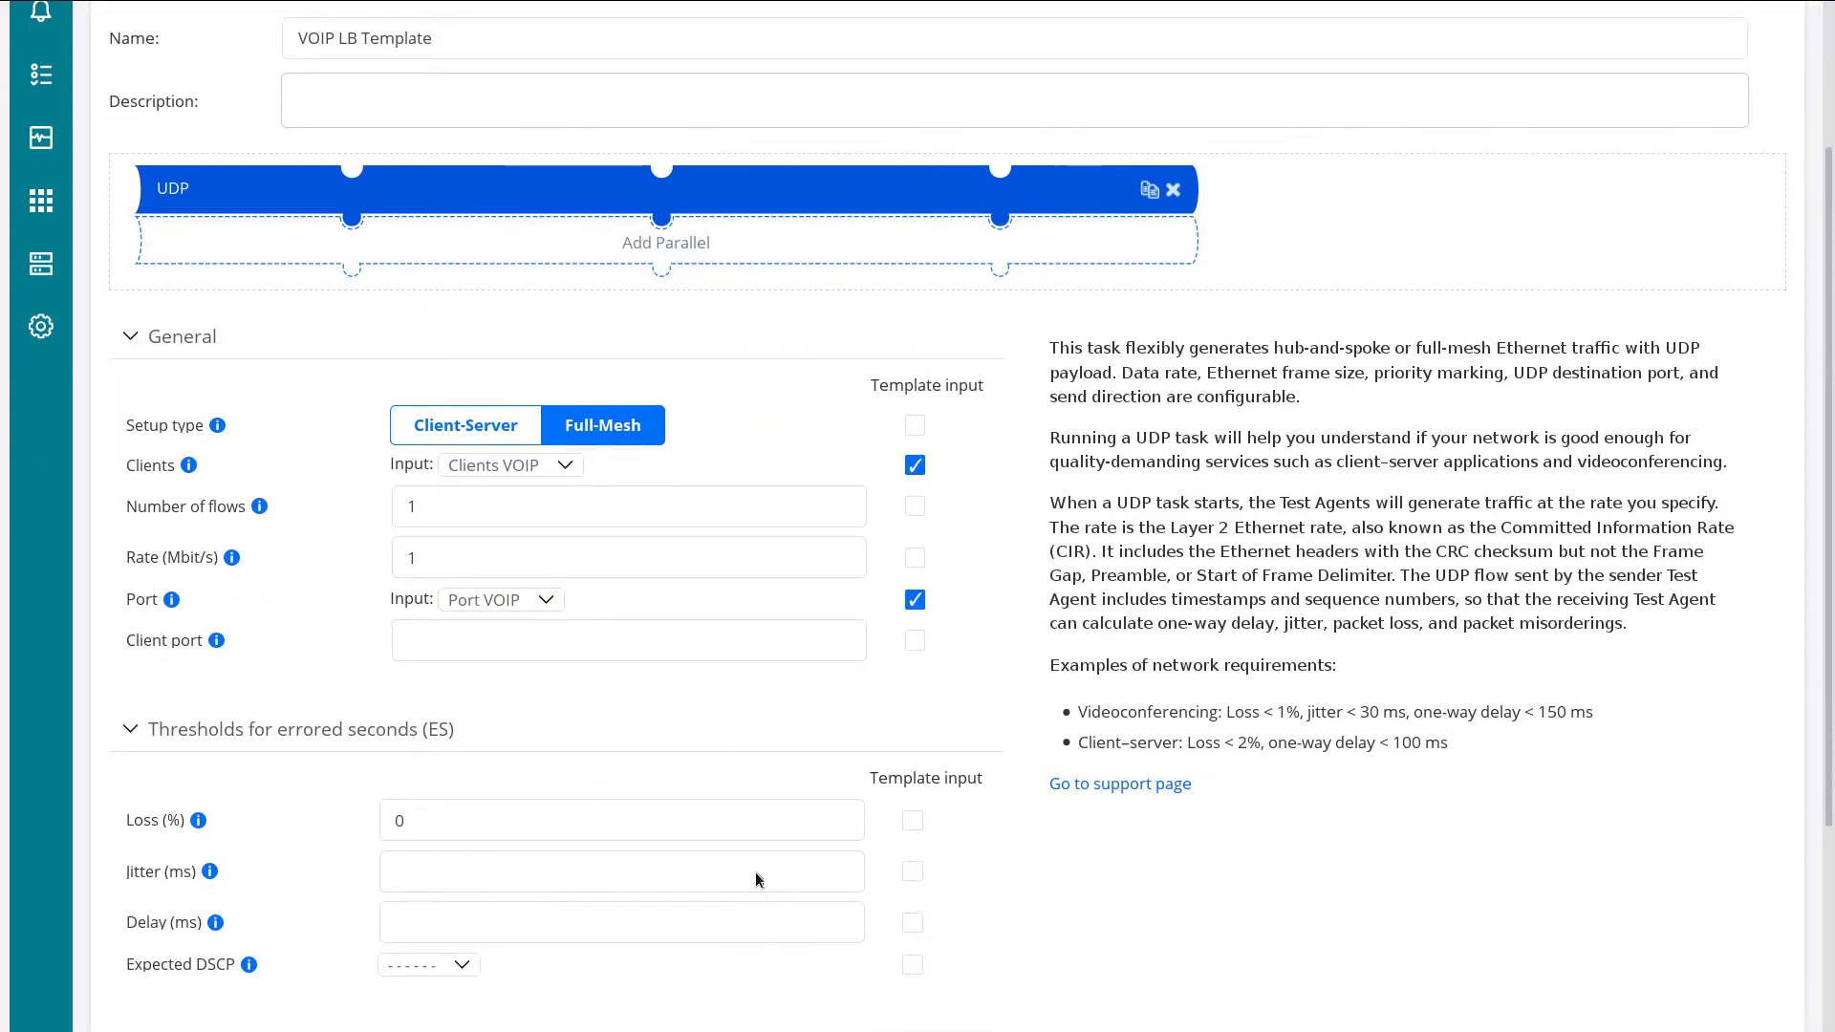
{"action": "scroll", "coordinate": [755, 879], "scroll_direction": "down", "scroll_amount": 1}
{"action": "left_click", "coordinate": [495, 811]}
{"action": "left_click", "coordinate": [470, 789]}
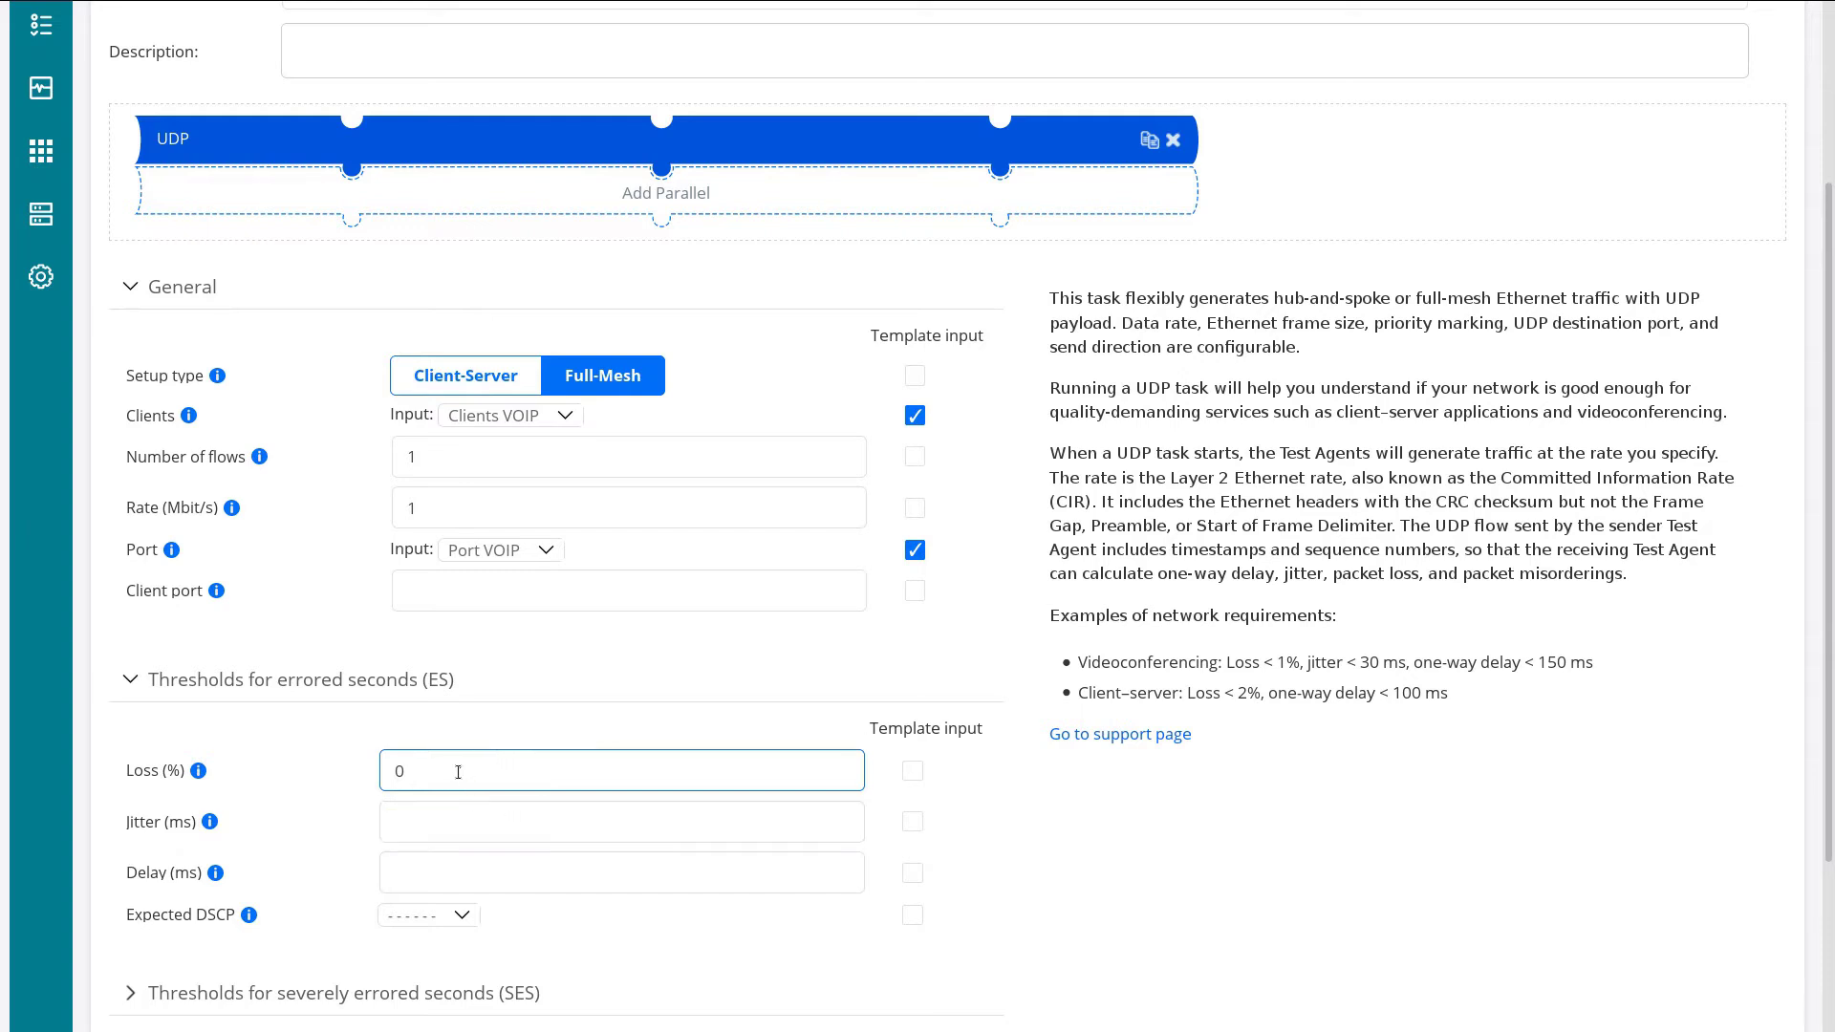
{"action": "double_click", "coordinate": [458, 772]}
{"action": "type", "text": "1"}
{"action": "left_click", "coordinate": [458, 837]}
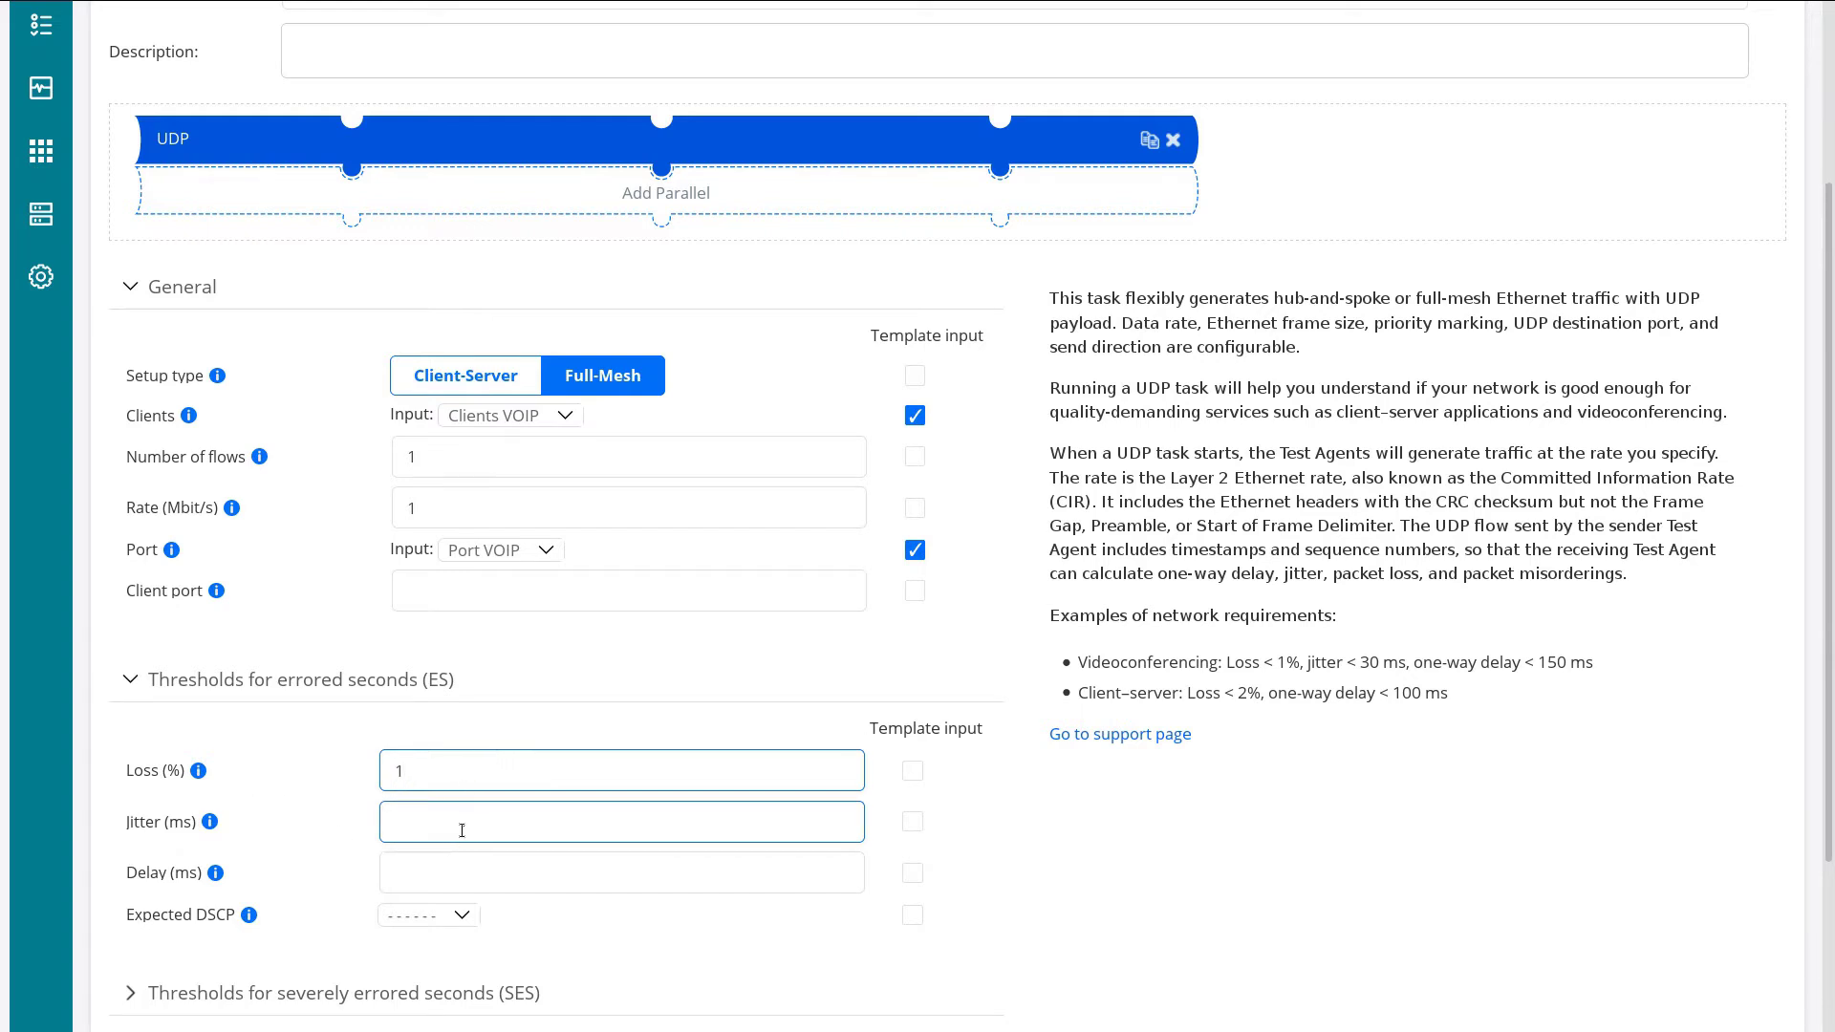
{"action": "type", "text": "30"}
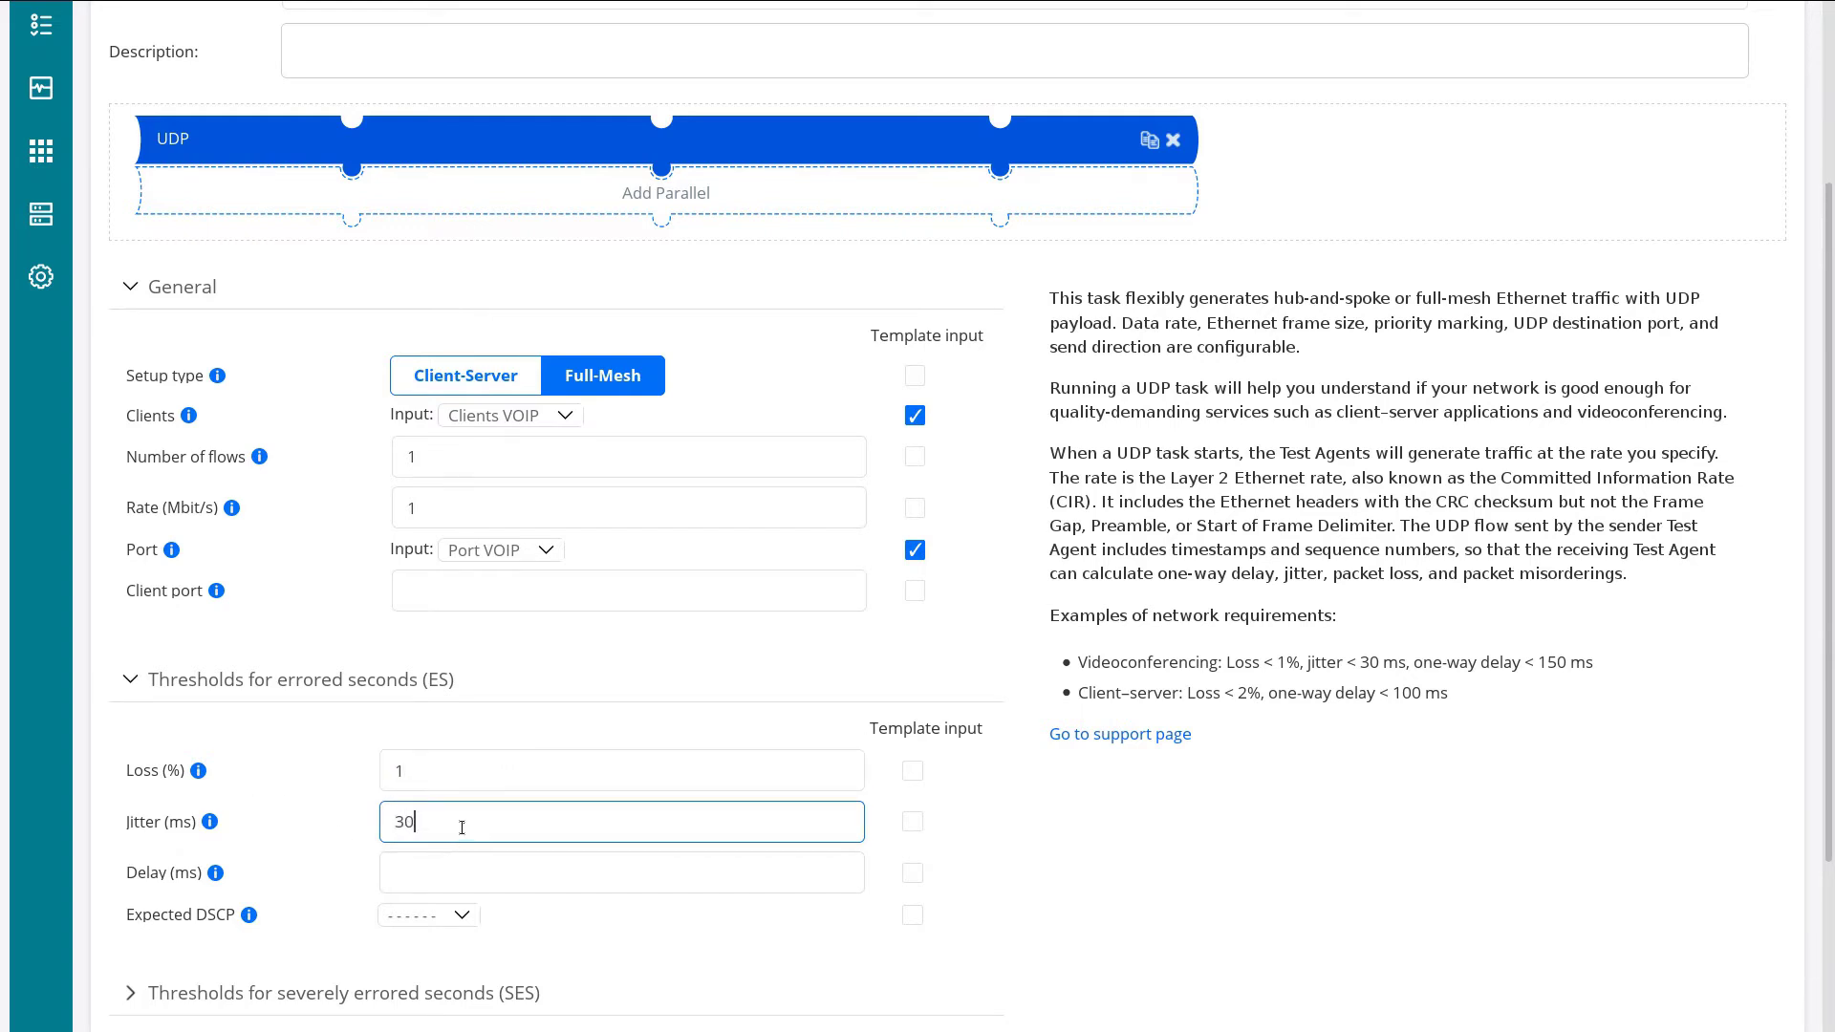
- Set the errored seconds (ES) delay threshold to 150 ms and the expected DSCP to 10 (af11) / IPP 1
{"action": "left_click", "coordinate": [455, 865]}
{"action": "type", "text": "1"}
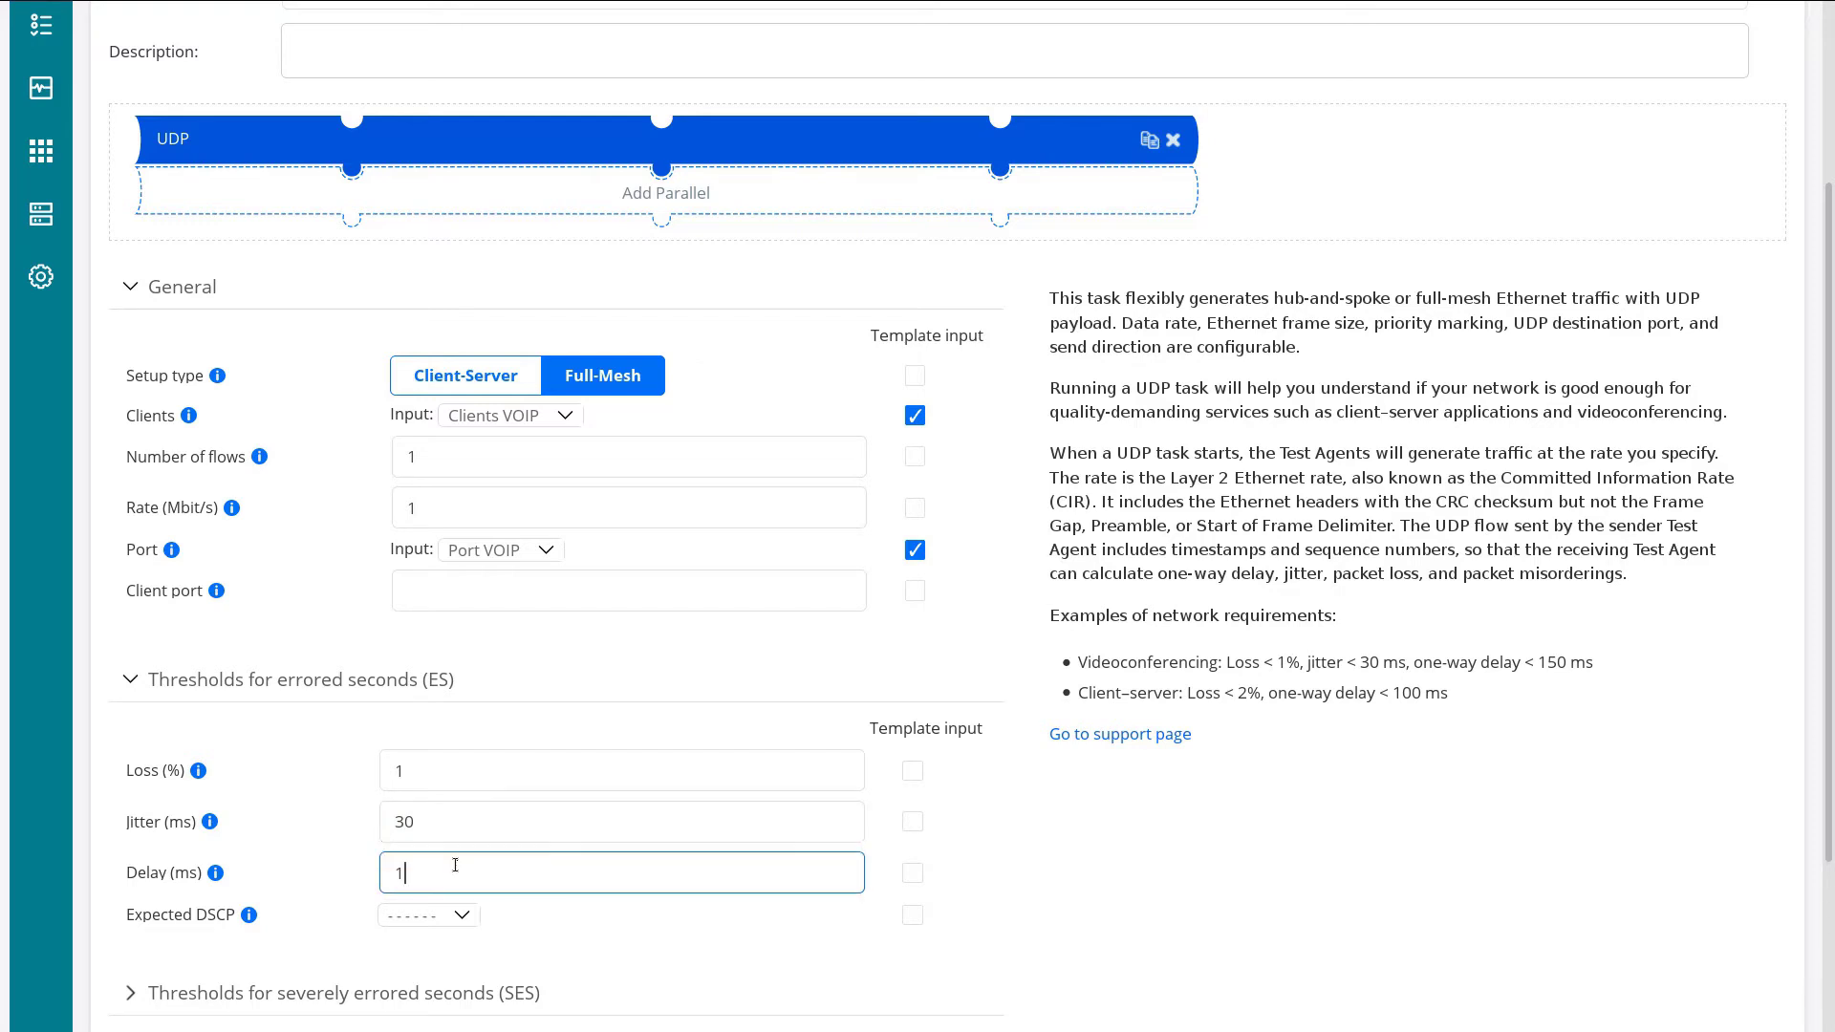
{"action": "type", "text": "50"}
{"action": "left_click", "coordinate": [460, 916]}
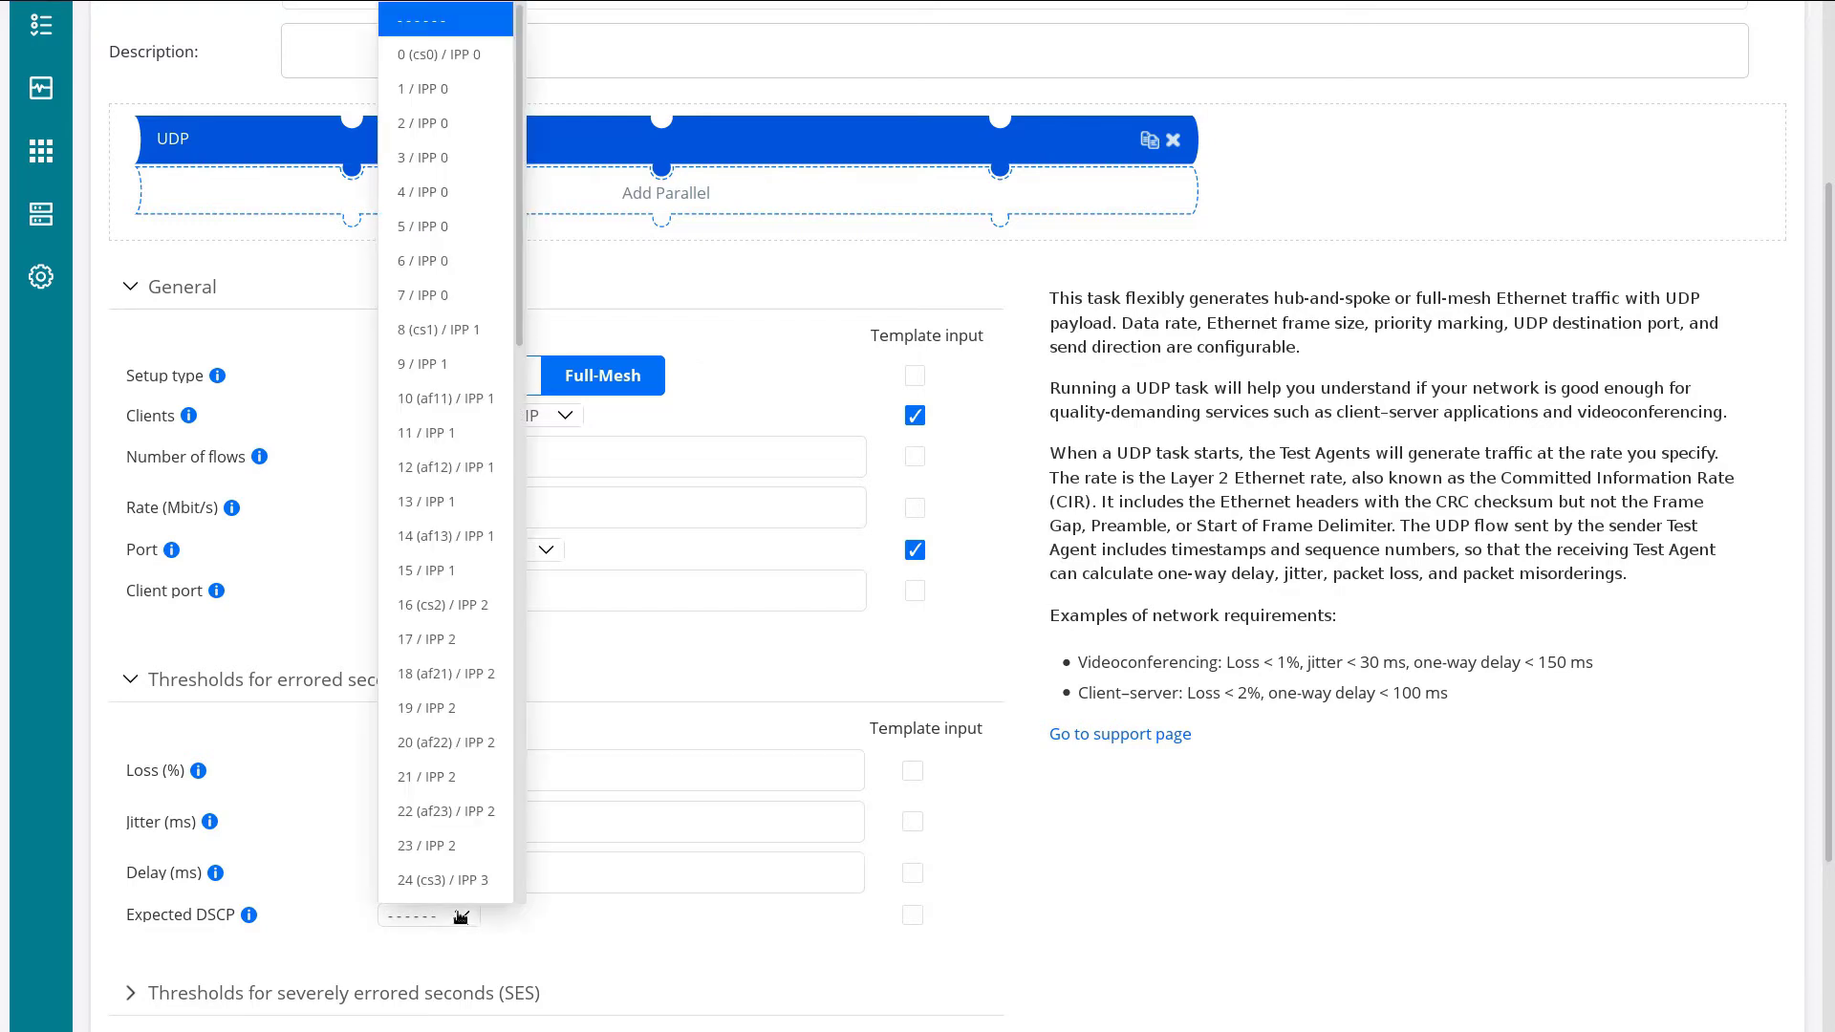
{"action": "left_click", "coordinate": [448, 398]}
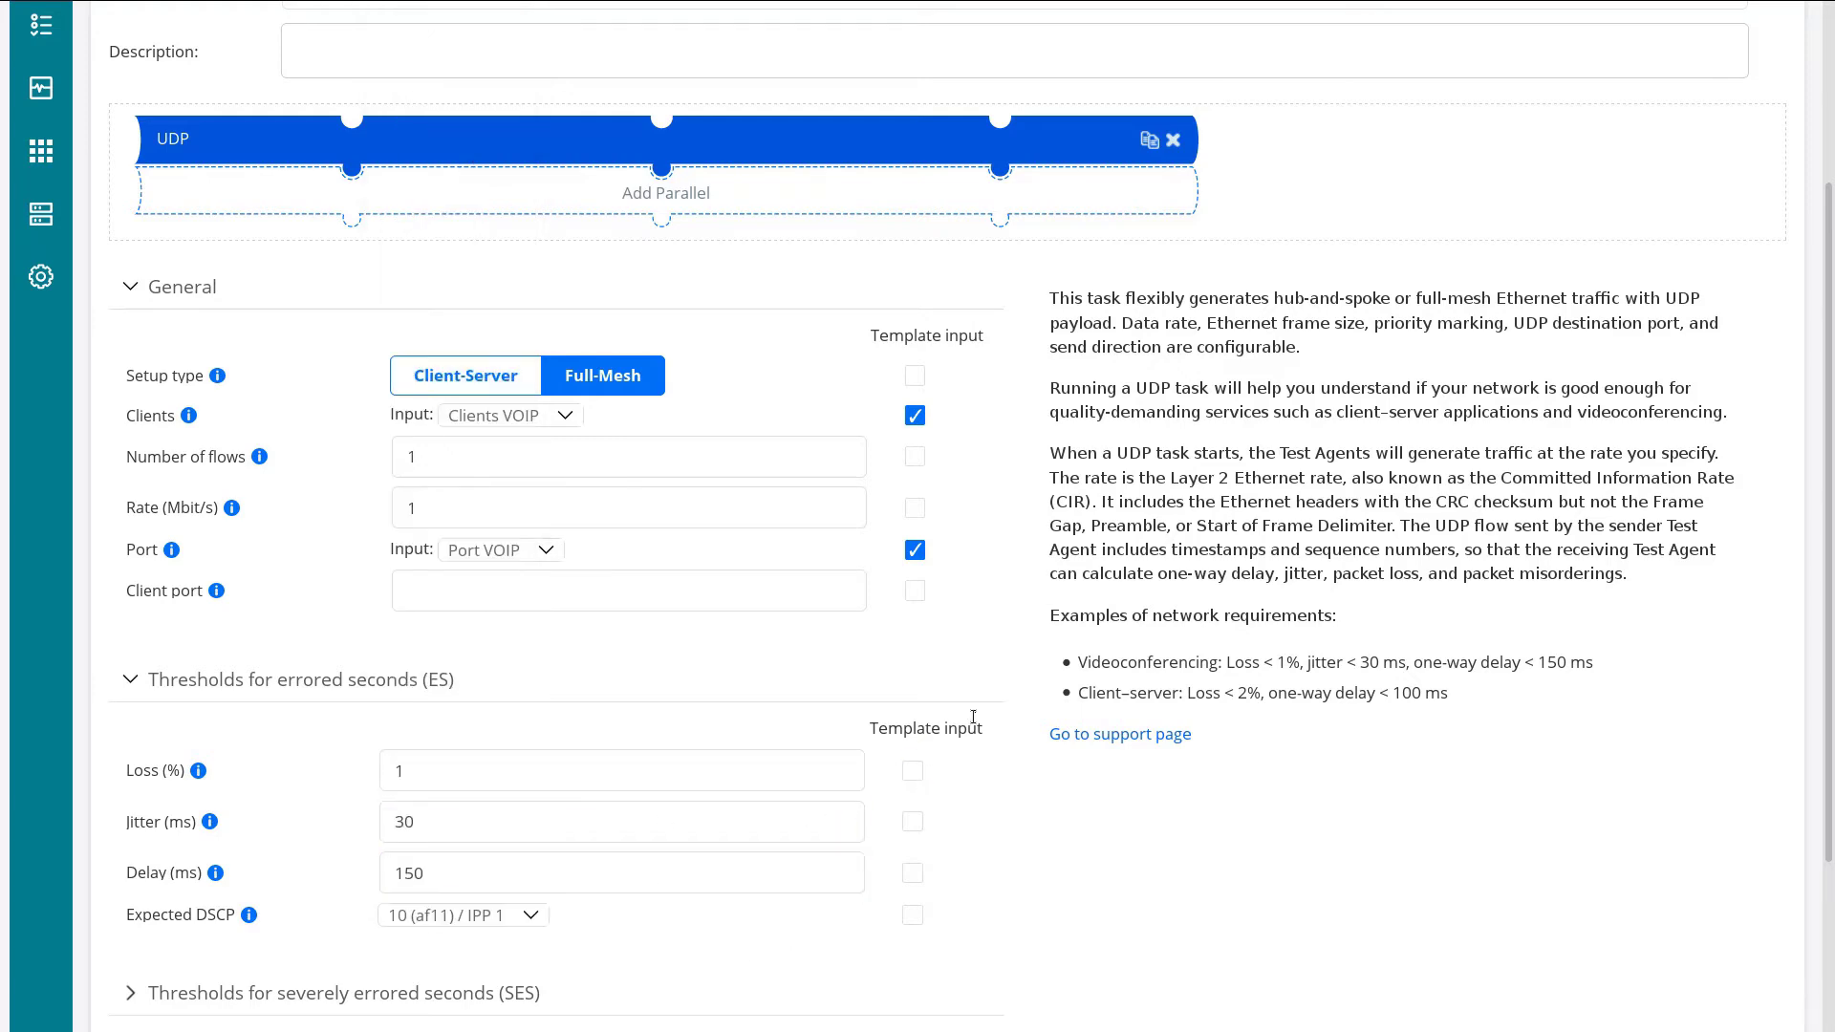
- Save the monitoring template and load VOIP LB Template into the new monitoring group
{"action": "scroll", "coordinate": [999, 852], "scroll_direction": "up", "scroll_amount": 3}
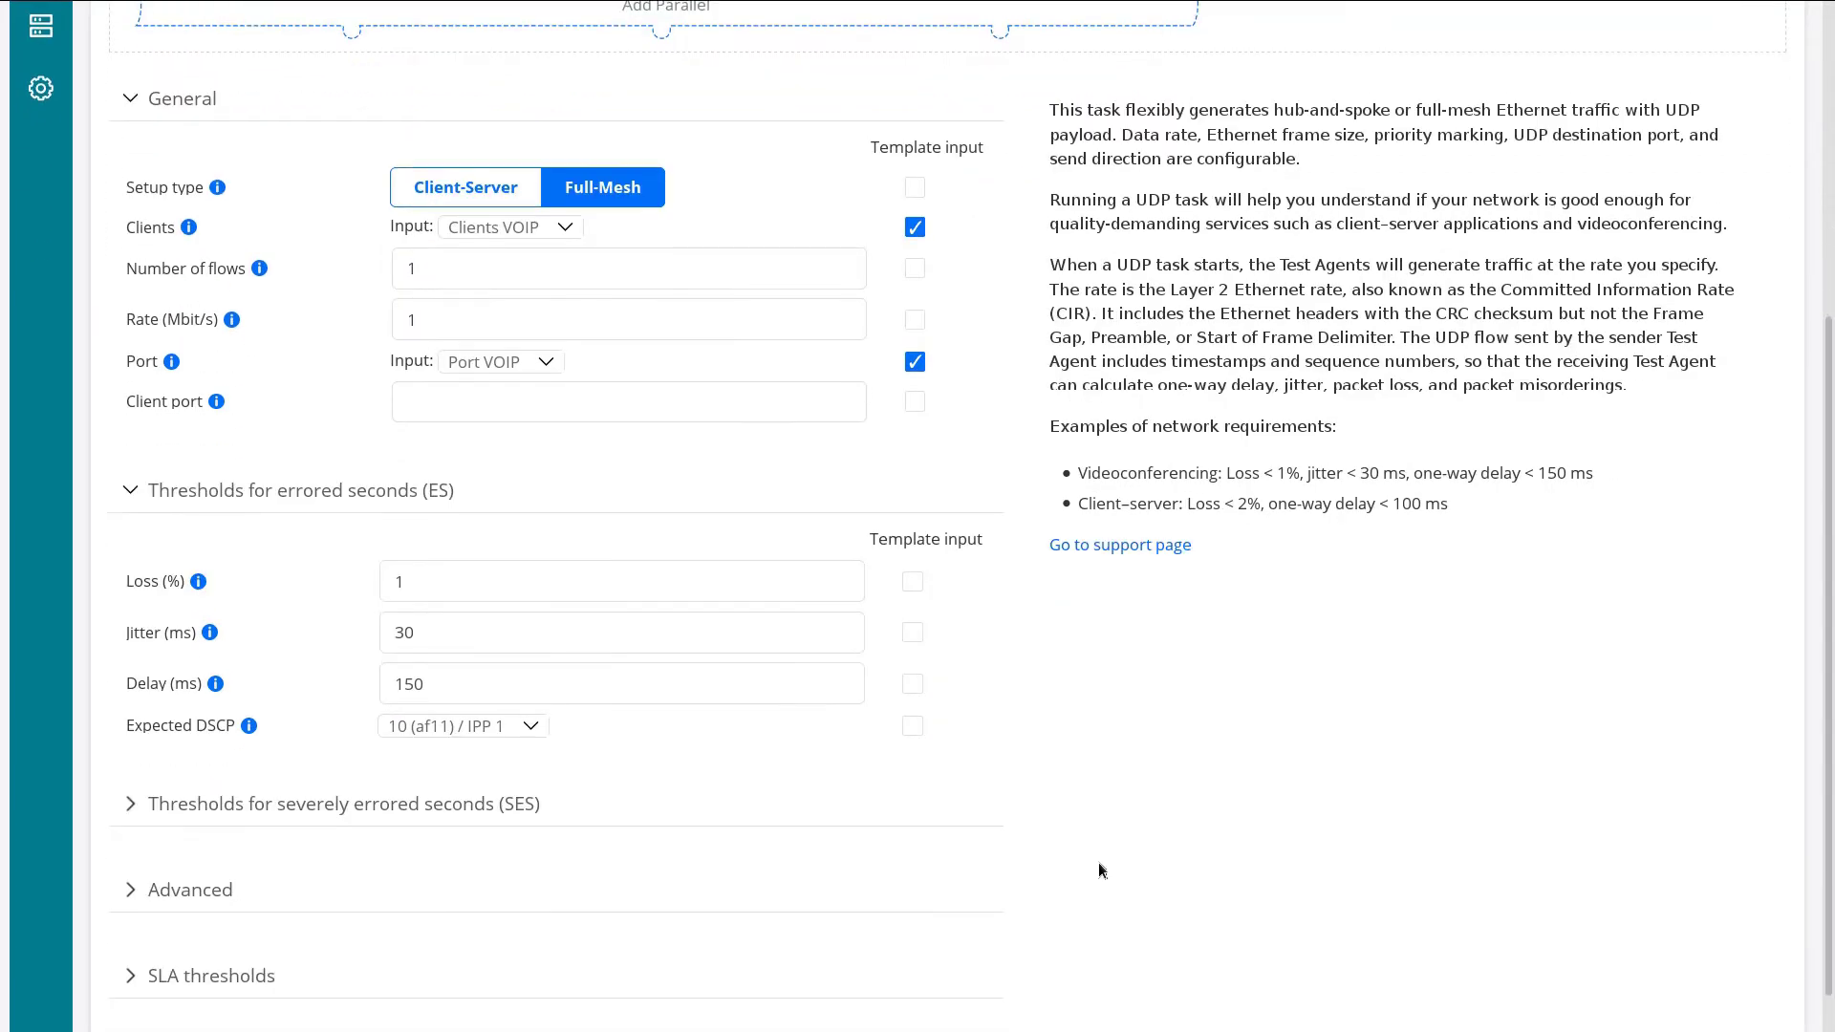
{"action": "left_click", "coordinate": [1508, 171]}
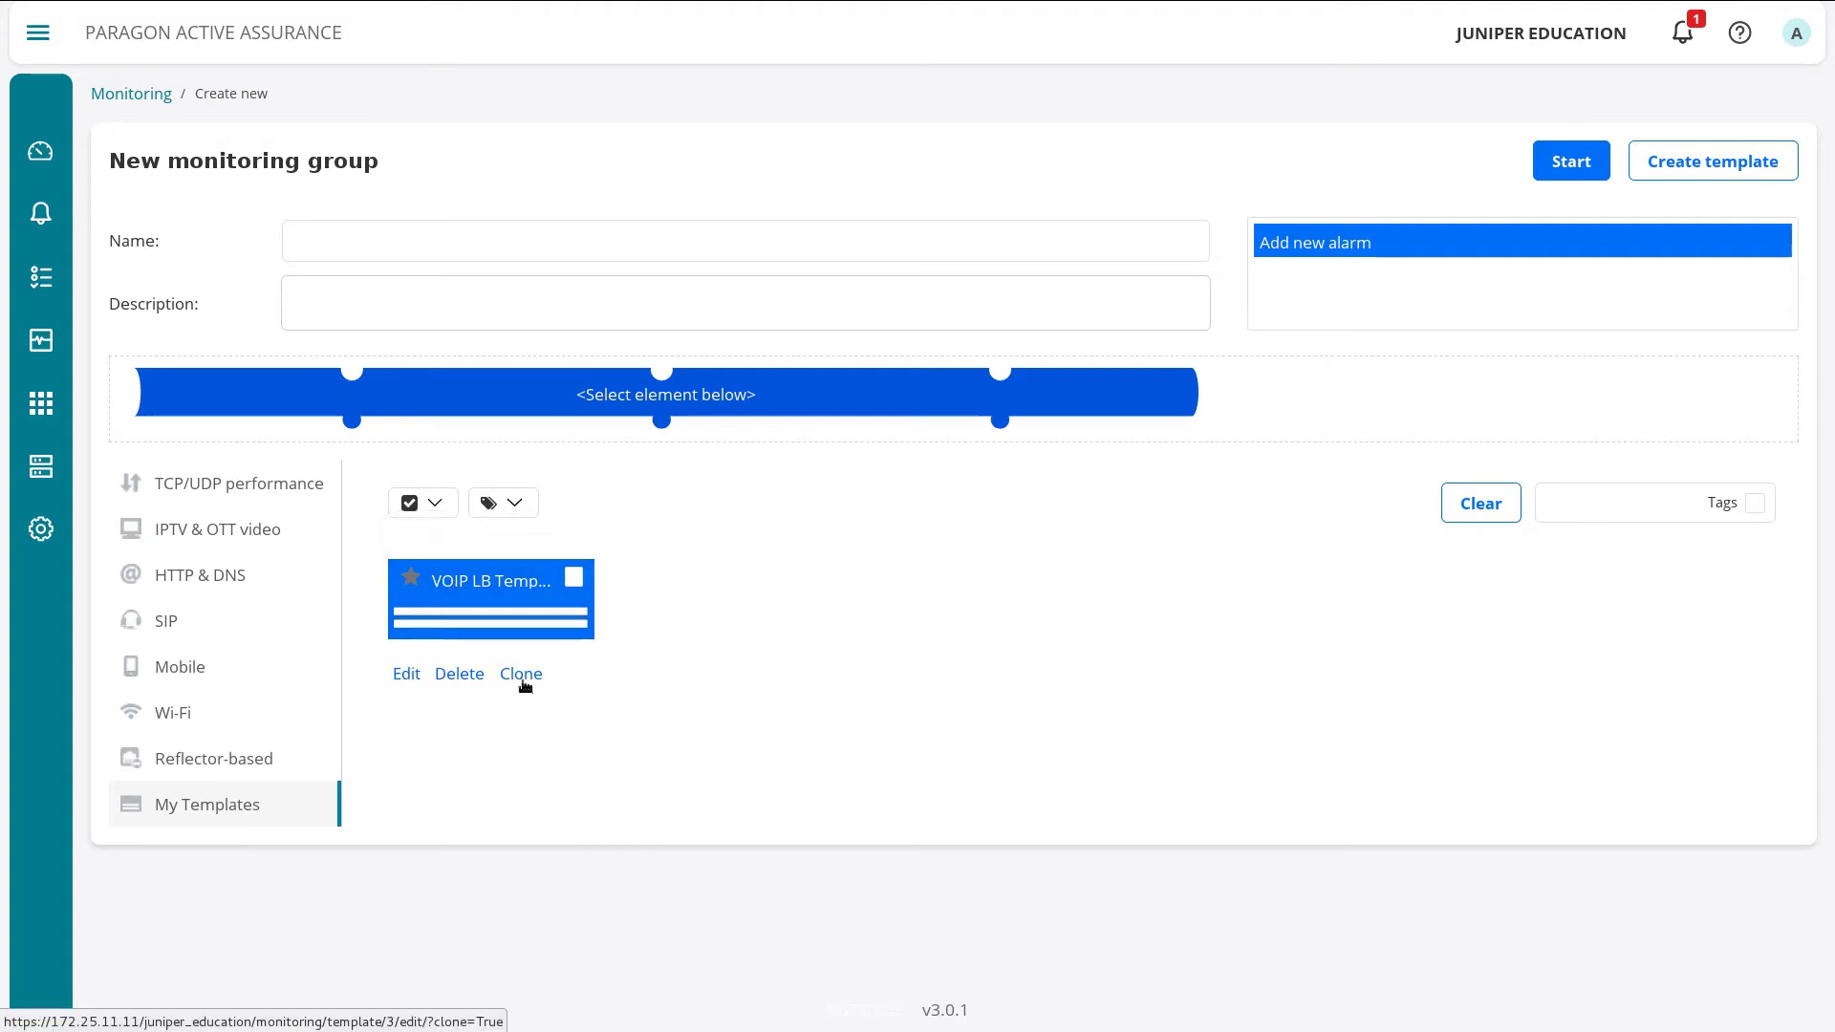
{"action": "left_click", "coordinate": [484, 583]}
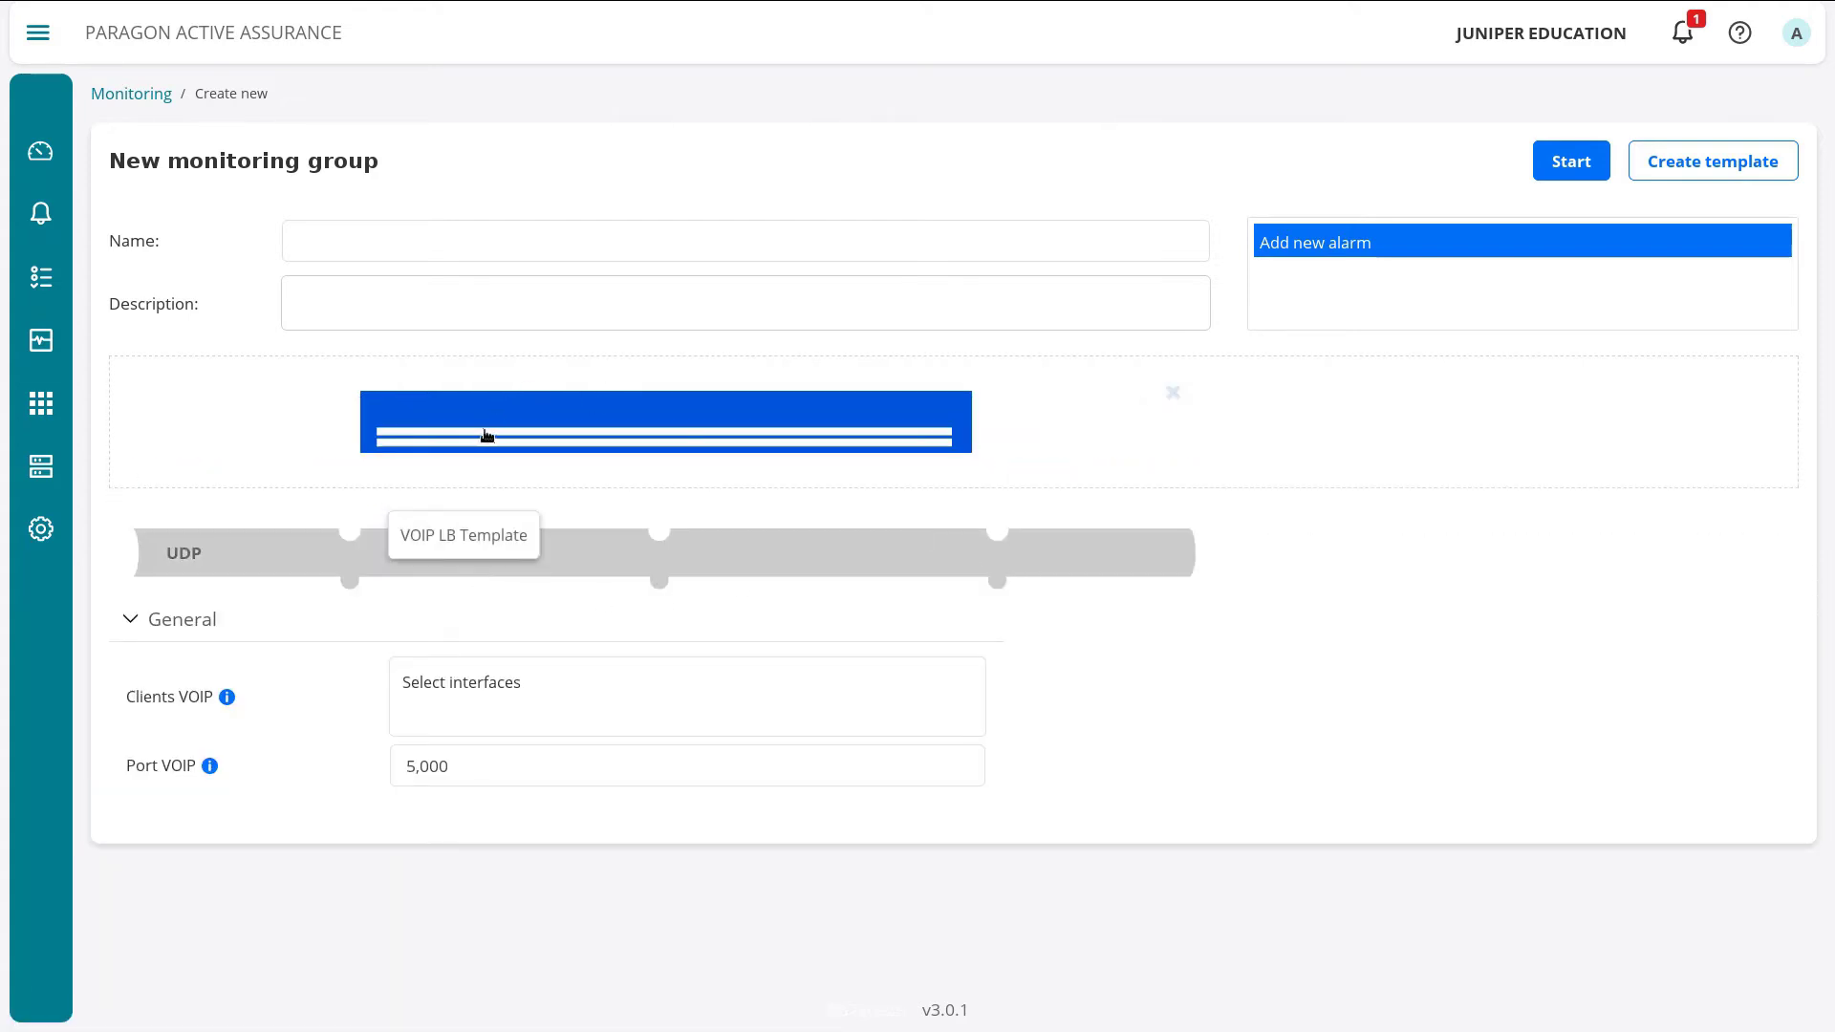
- Name the new monitoring group "VOIP LB Monitor"
{"action": "left_click", "coordinate": [334, 235]}
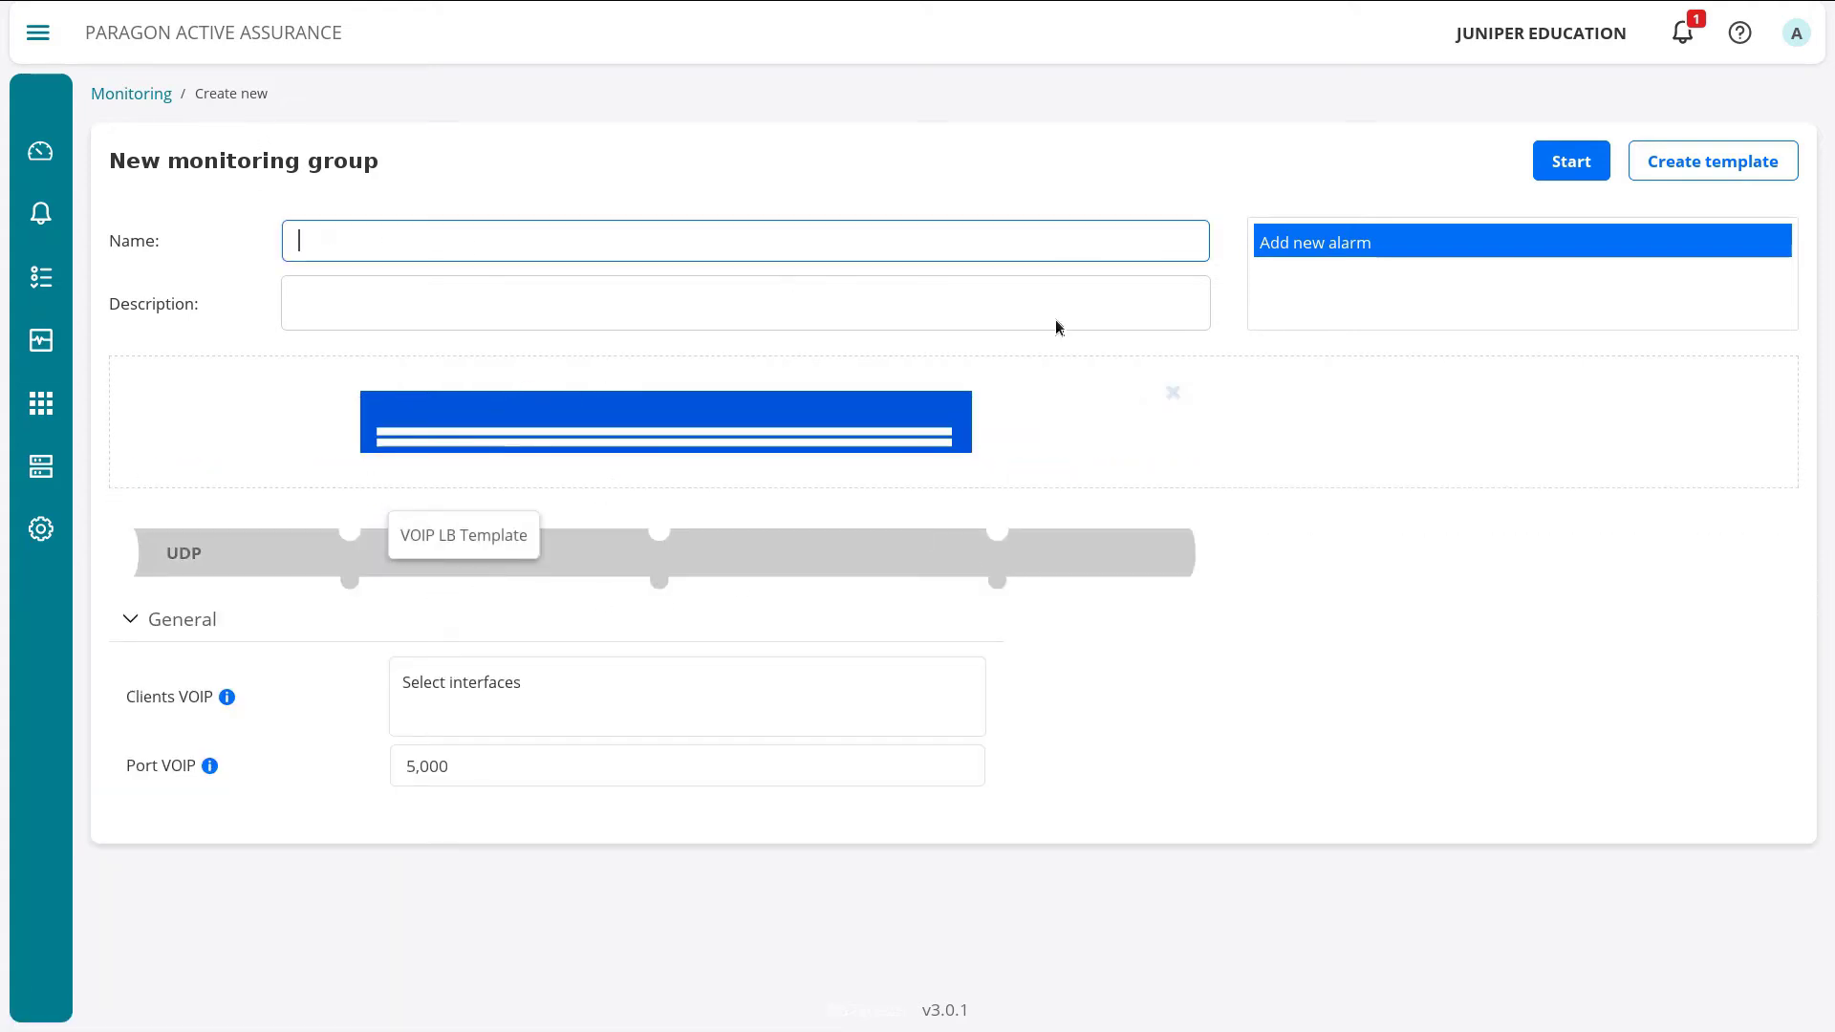
{"action": "type", "text": "VOIP LB Monitor"}
{"action": "left_click", "coordinate": [1139, 684]}
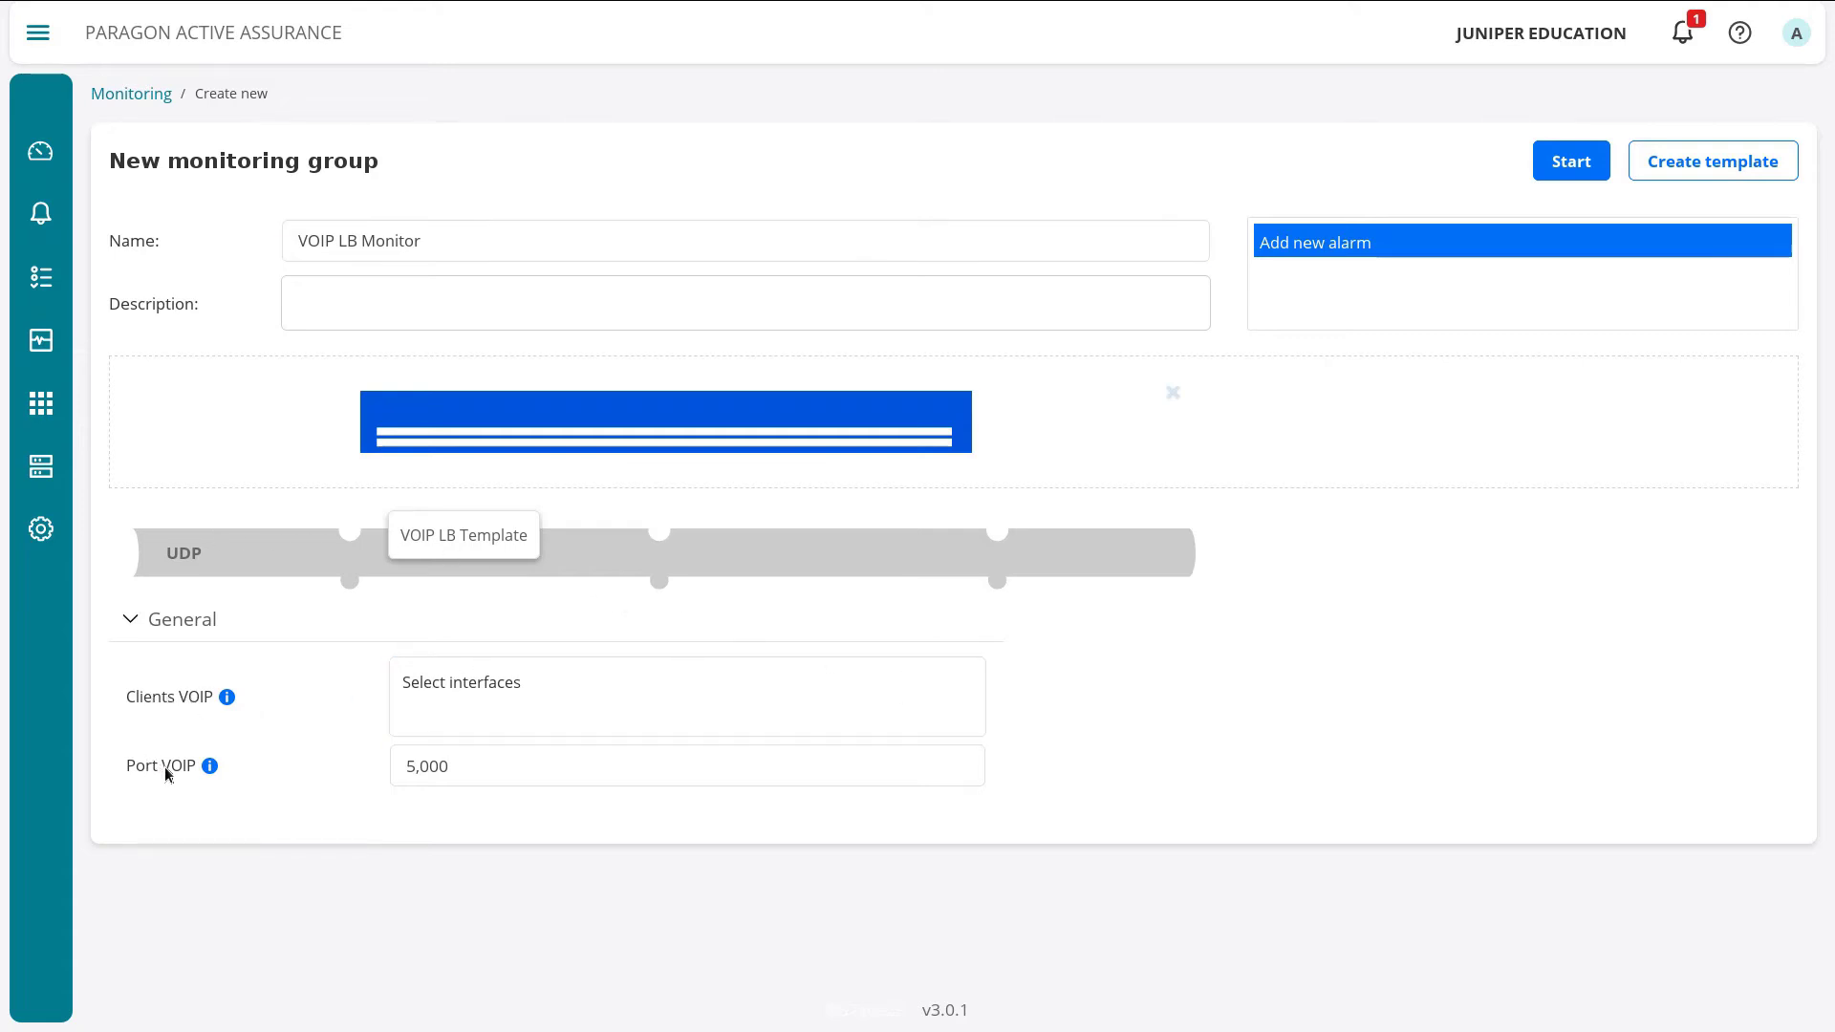
- Assign the TA-1: eth1 and TA-2: eth1 interfaces to the Clients VOIP input
{"action": "left_click", "coordinate": [514, 685]}
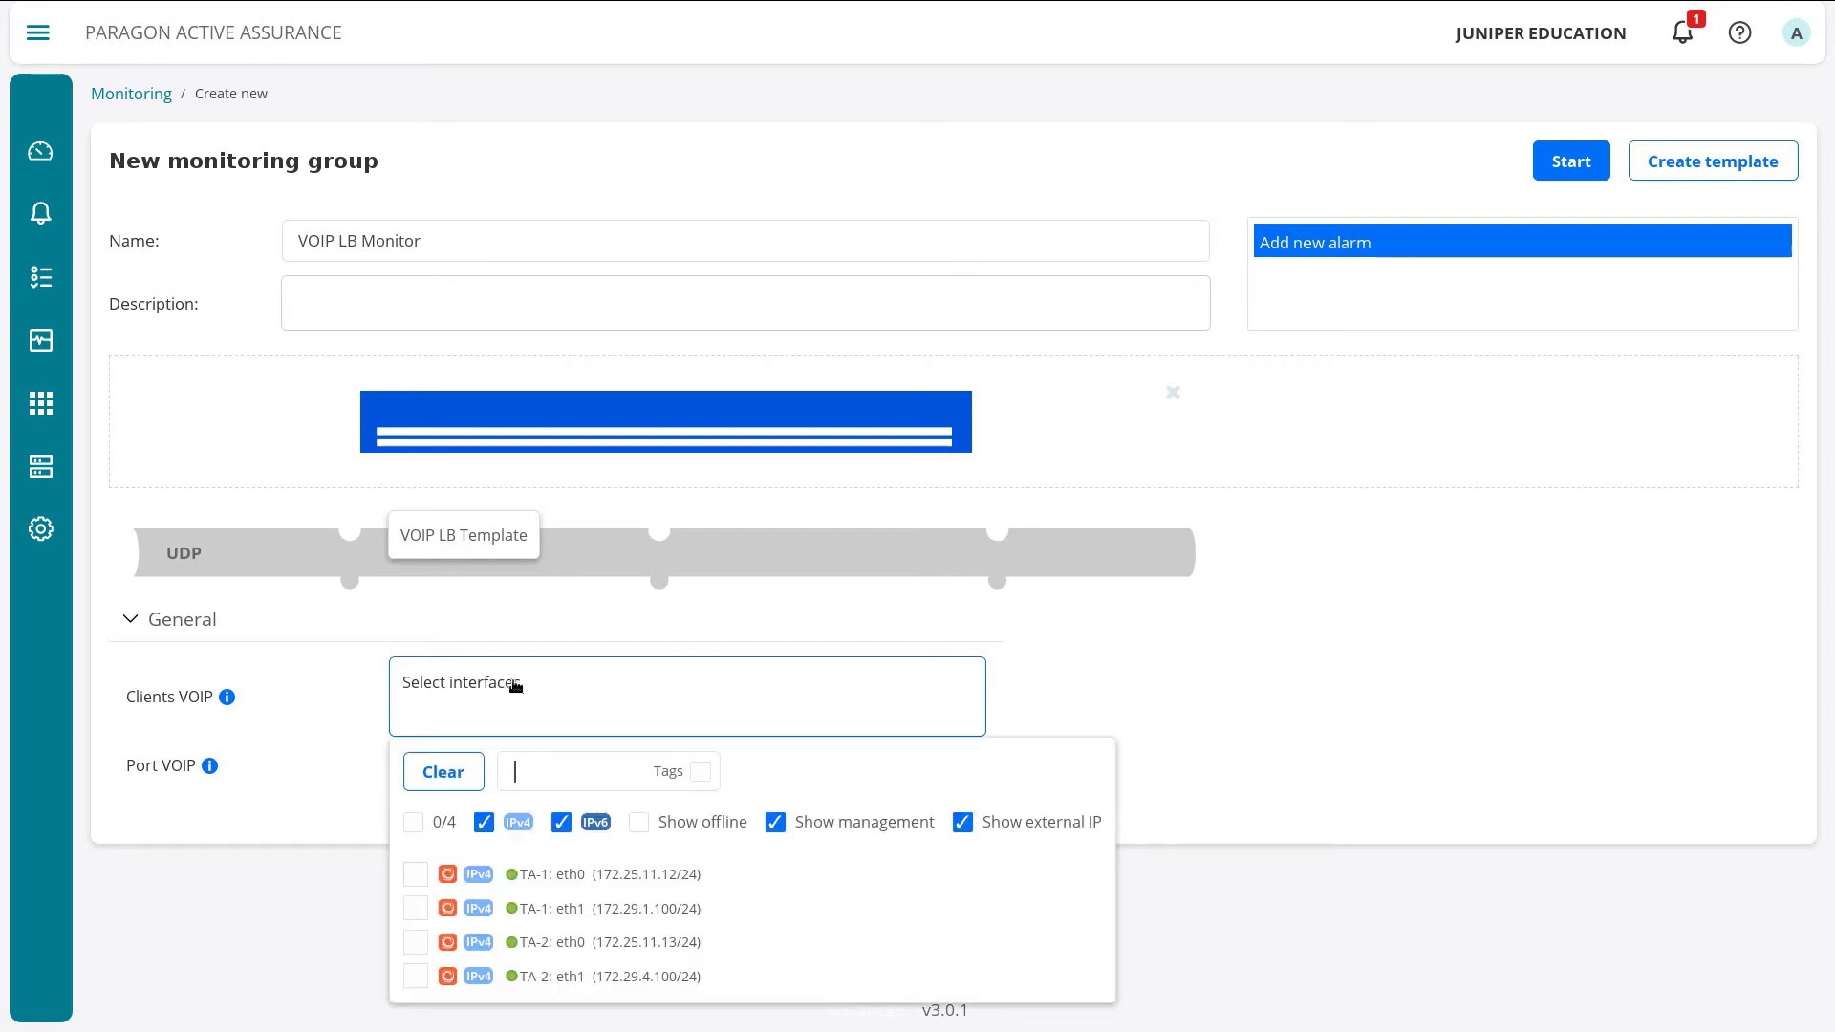
{"action": "left_click", "coordinate": [418, 910]}
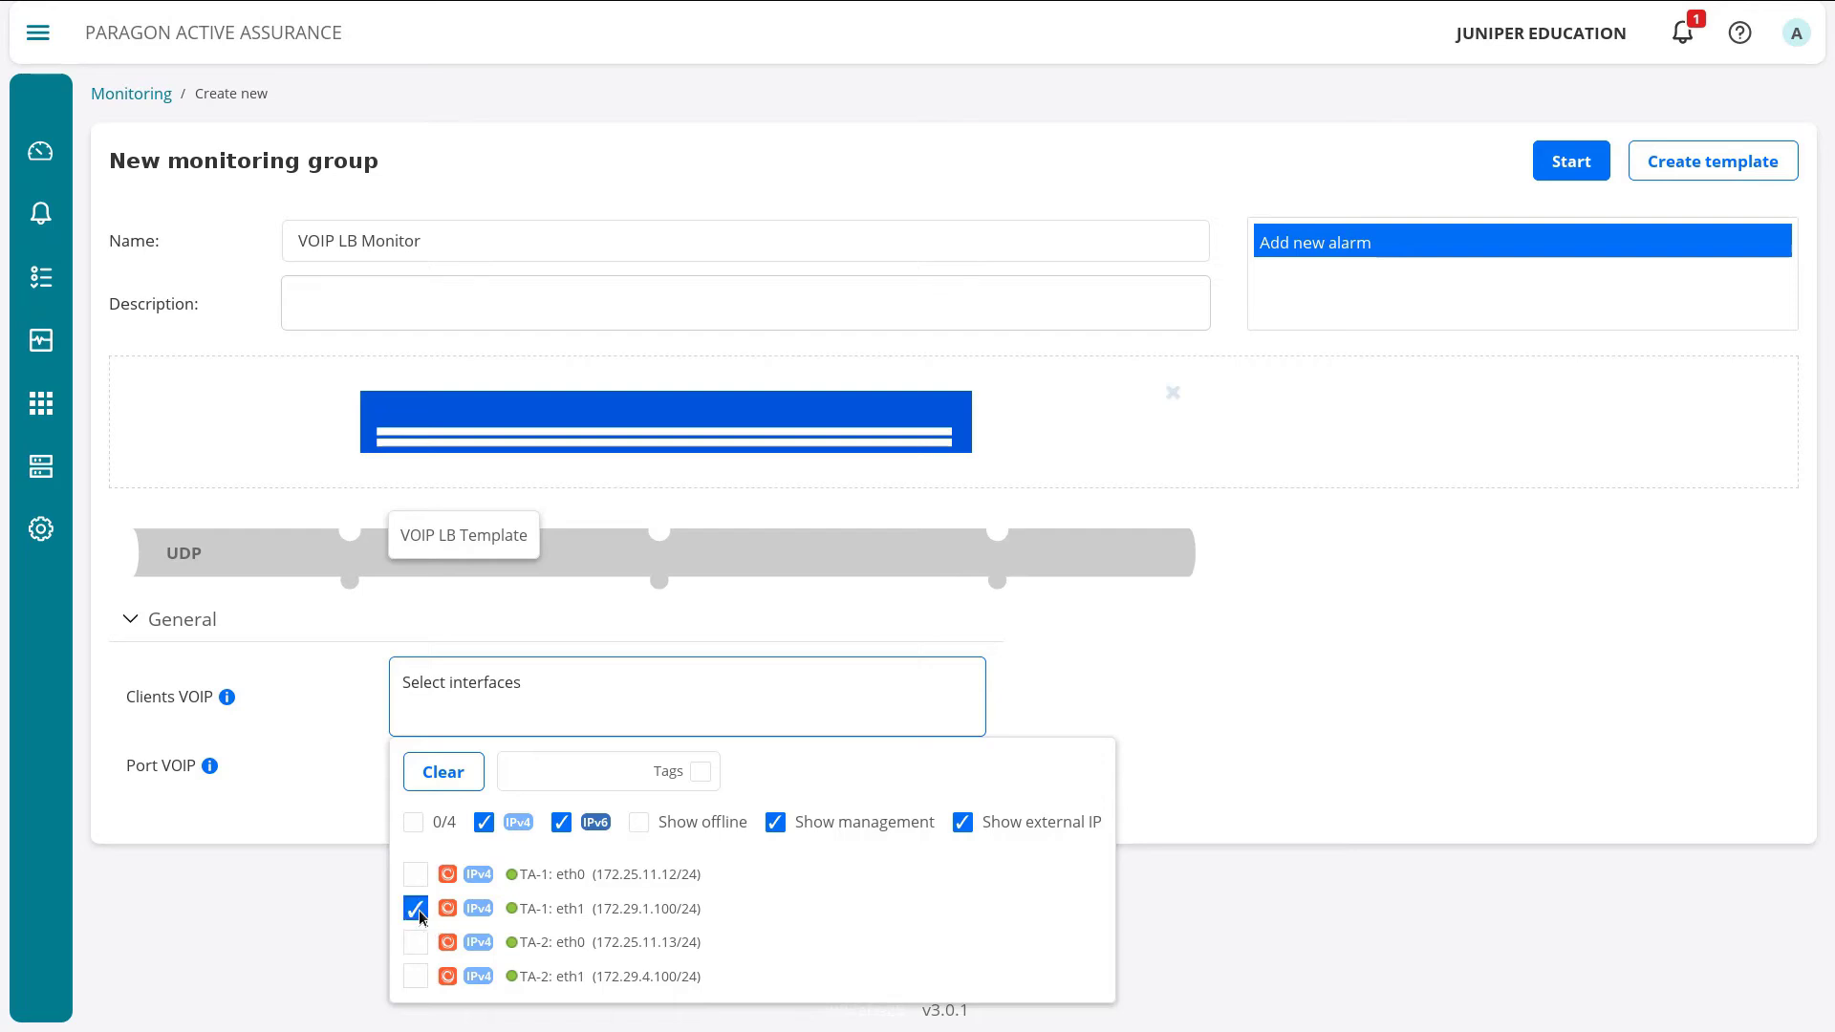
{"action": "left_click", "coordinate": [417, 976]}
{"action": "left_click", "coordinate": [1154, 688]}
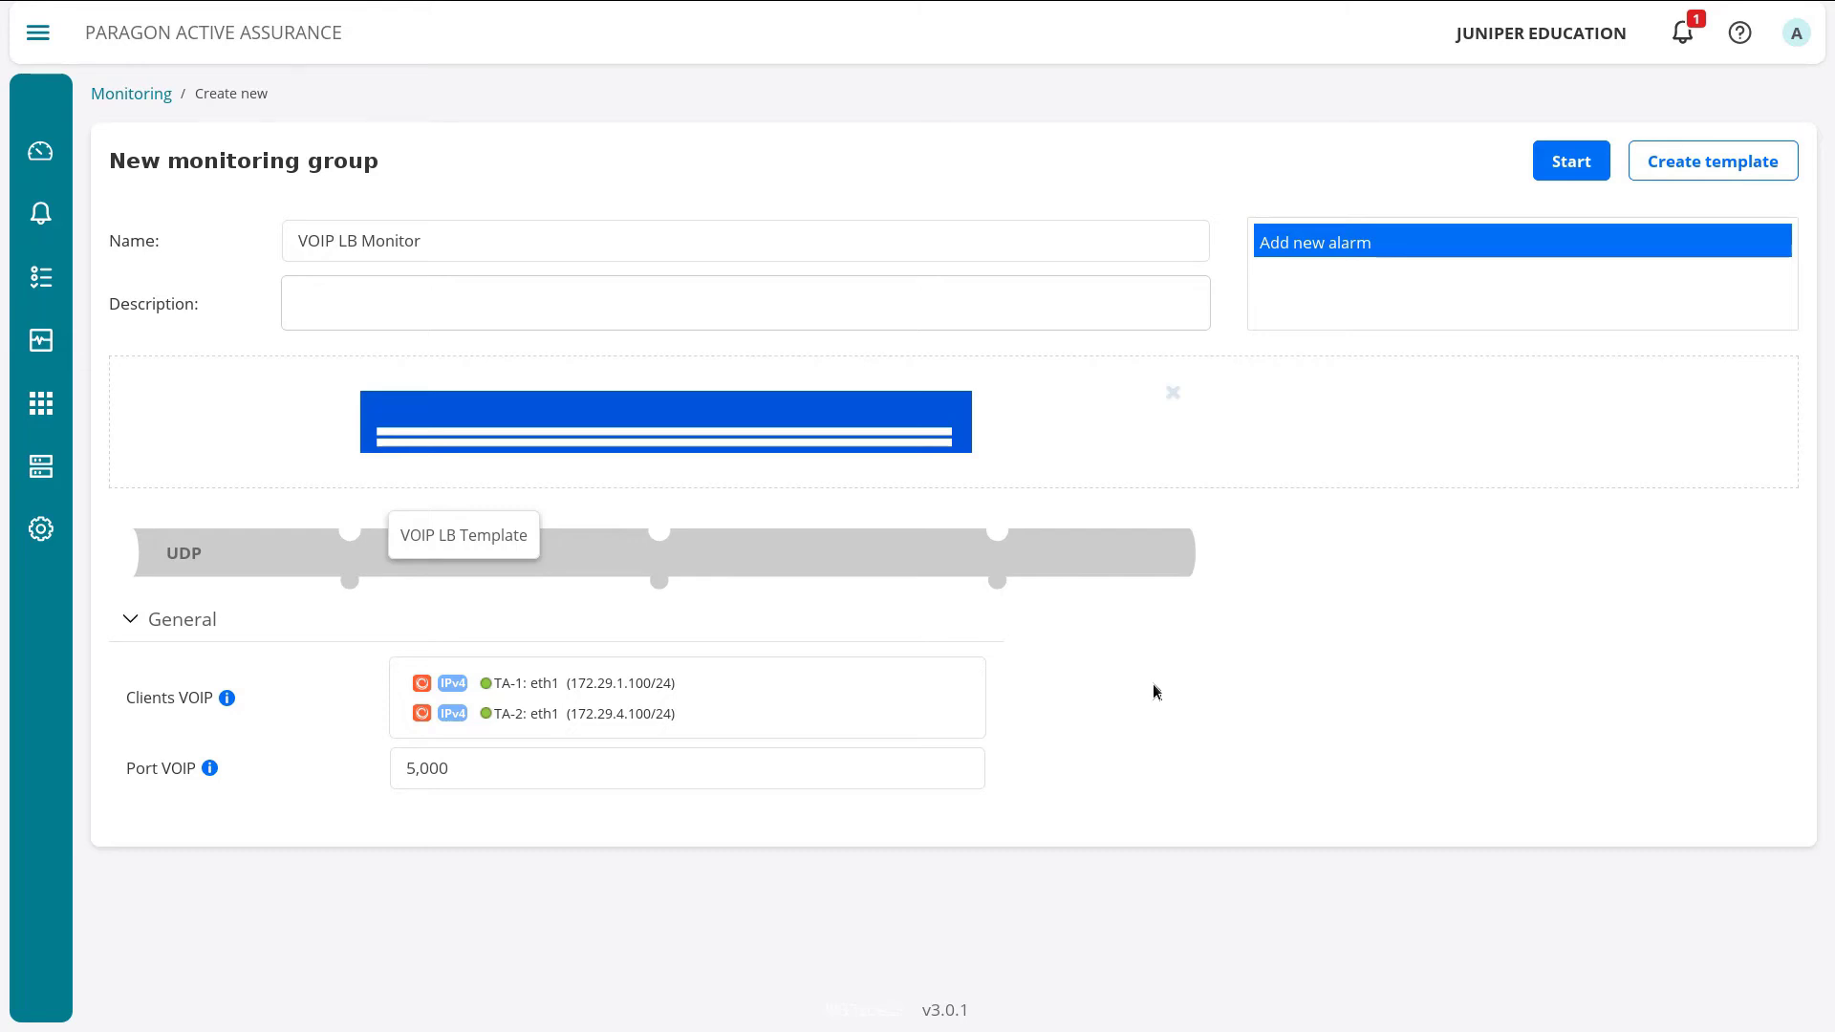
- Set Port VOIP to 5001 and start the monitoring group without a periodic report
{"action": "left_click", "coordinate": [583, 765]}
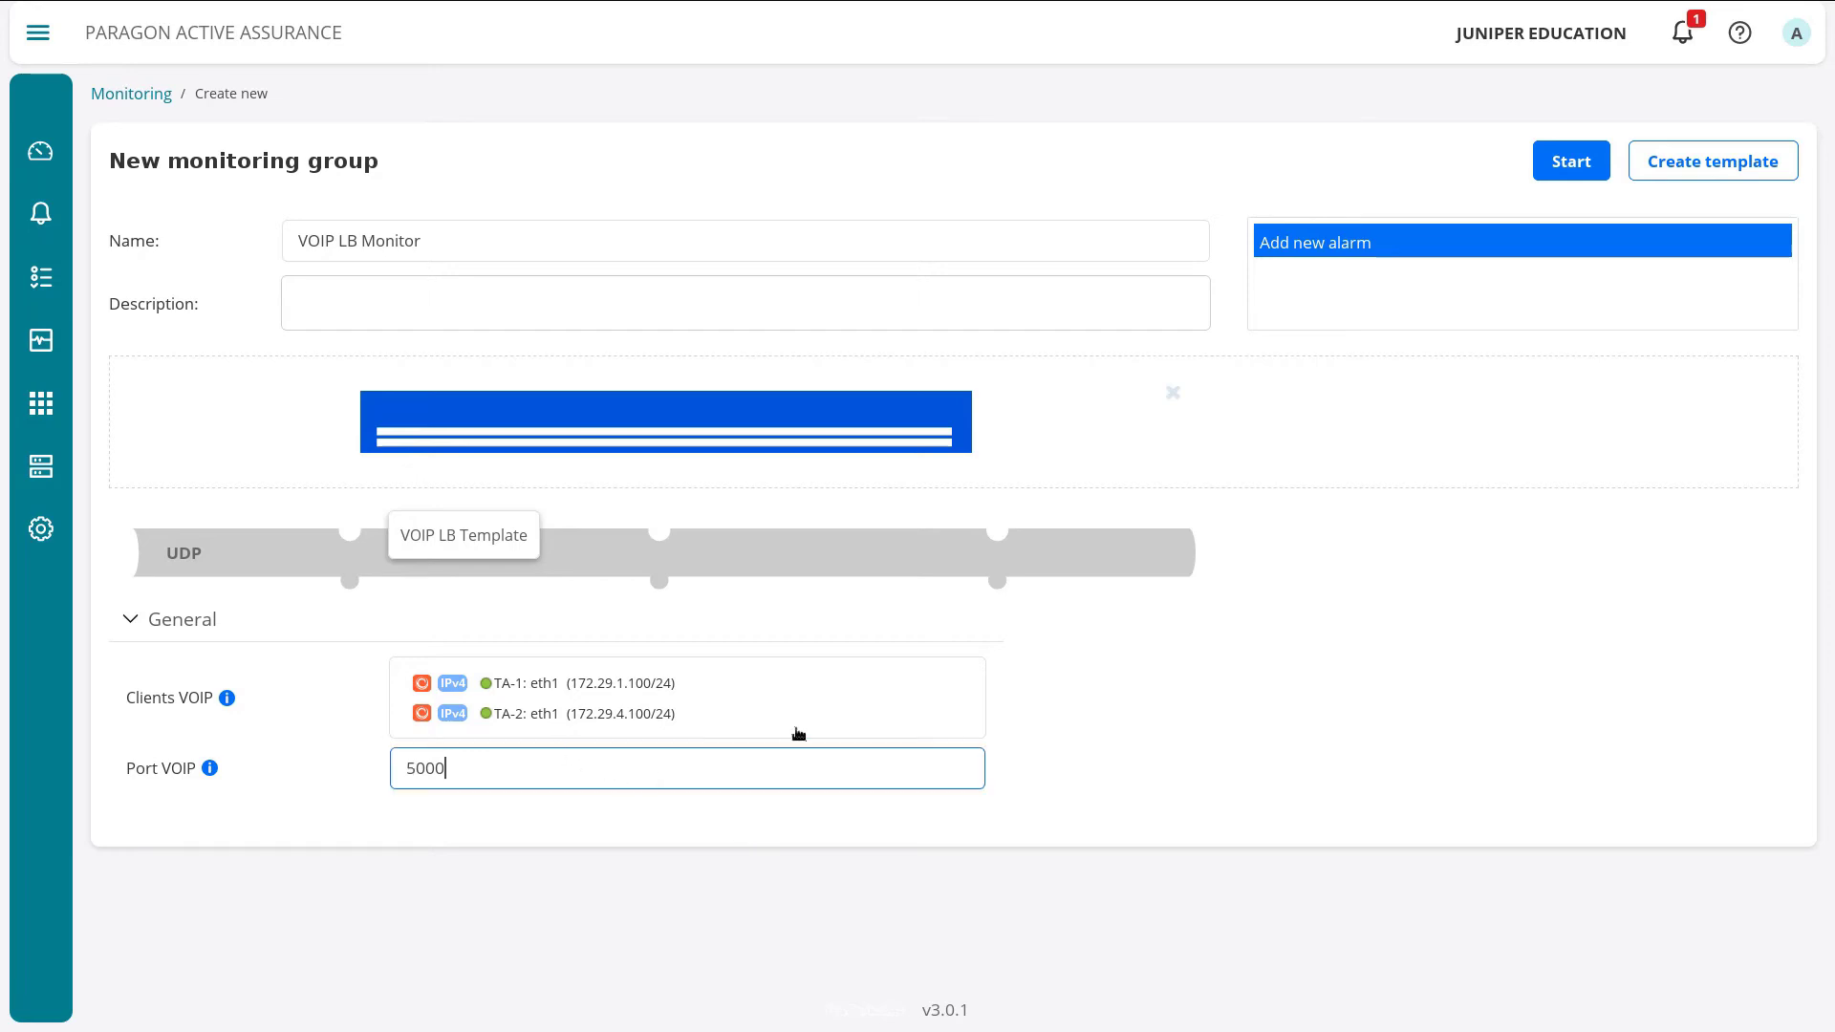
{"action": "key", "text": "BackSpace"}
{"action": "type", "text": "1"}
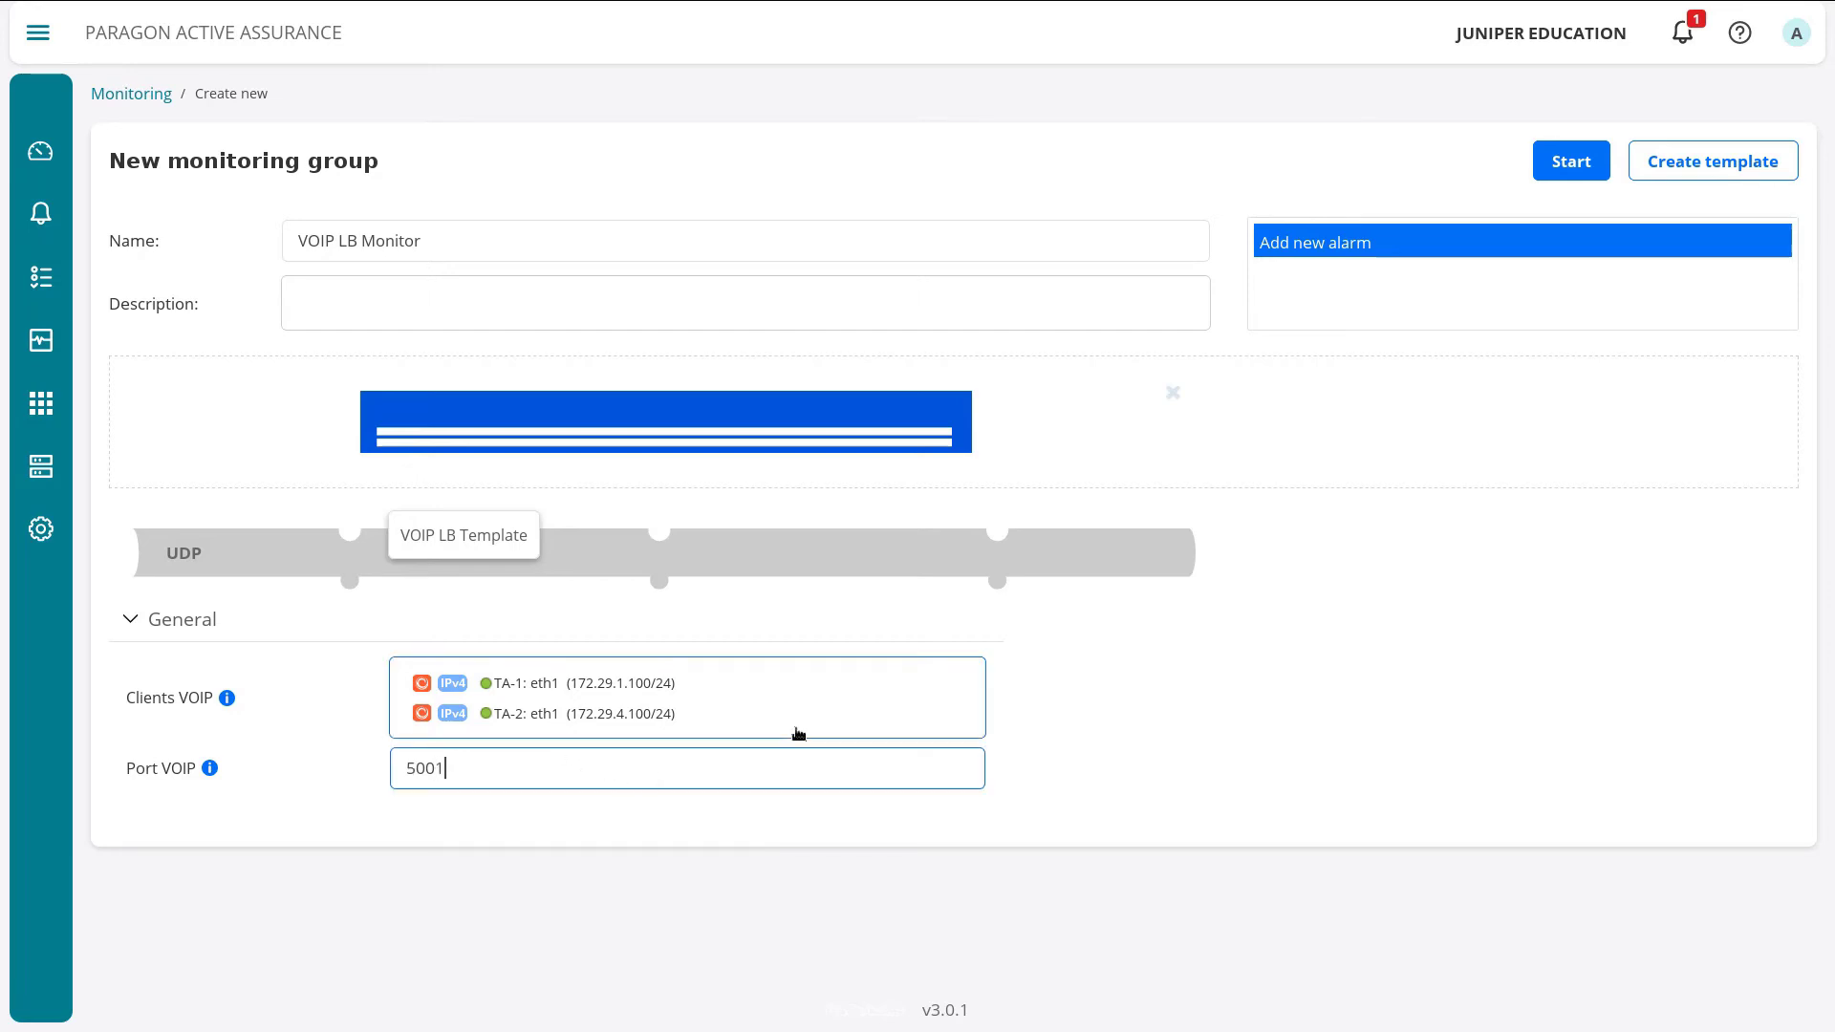
{"action": "left_click", "coordinate": [1252, 719]}
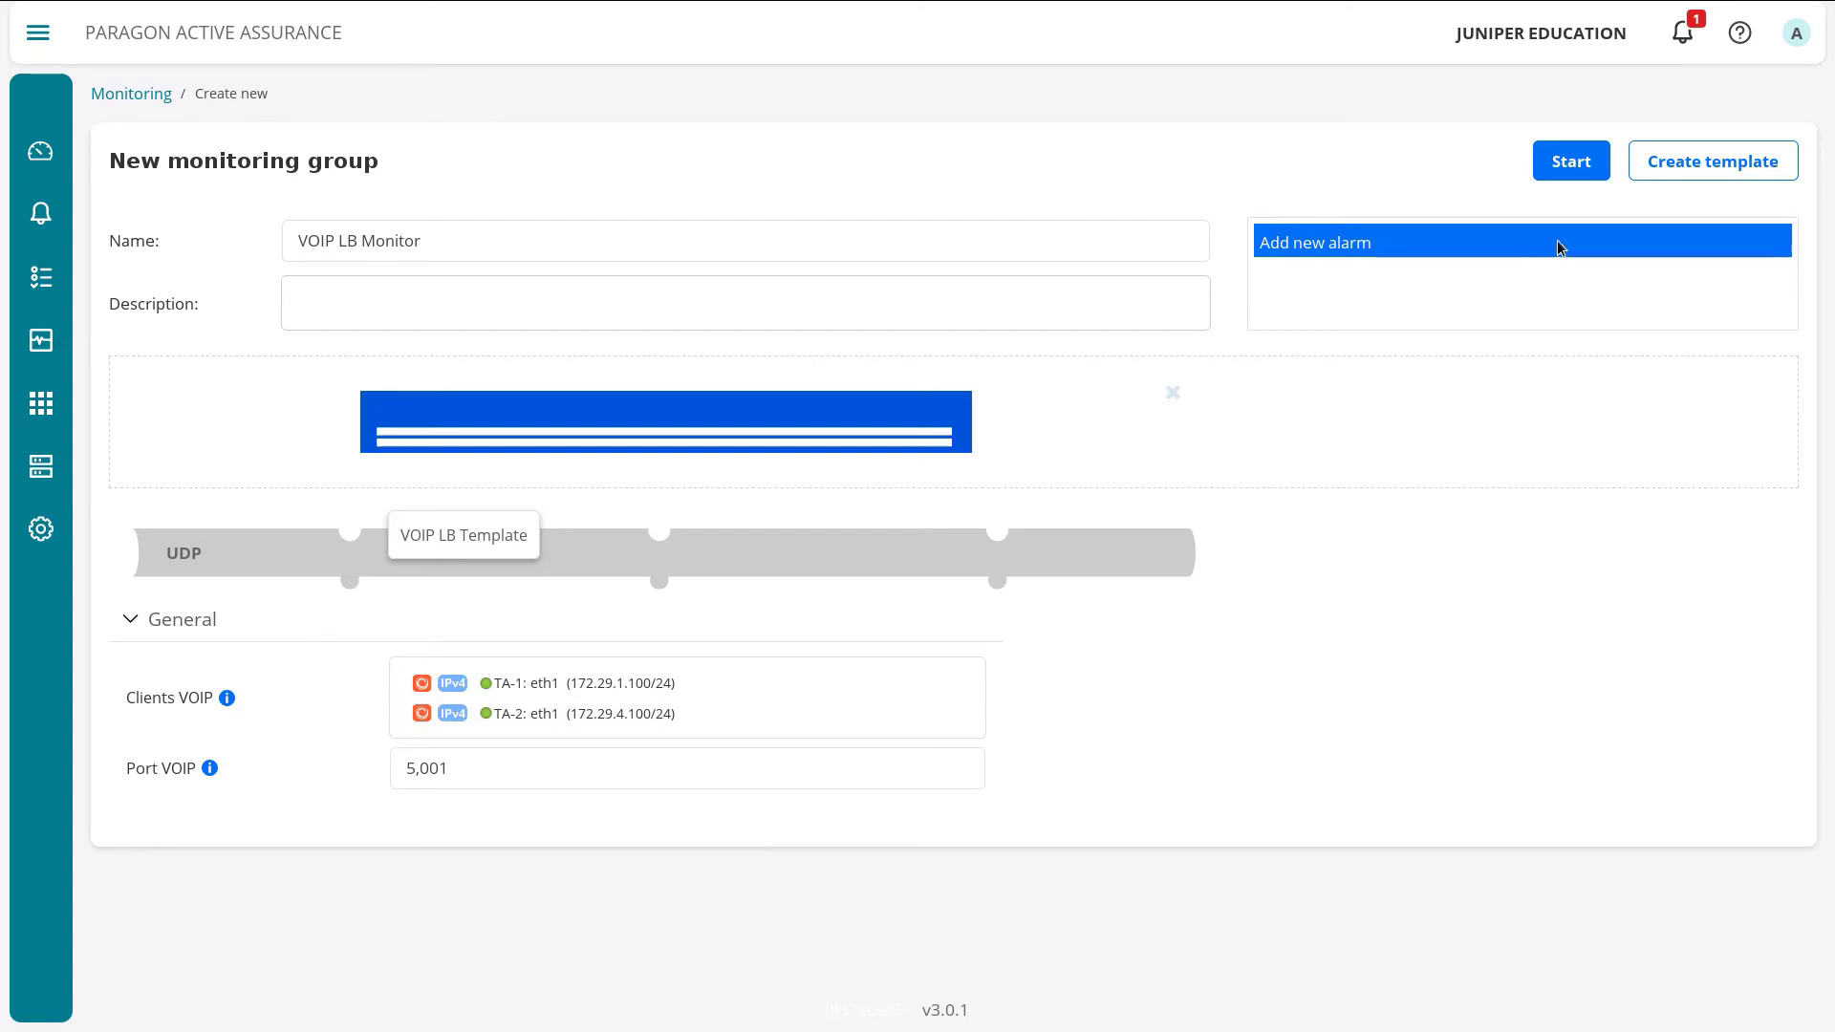
{"action": "left_click", "coordinate": [1583, 170]}
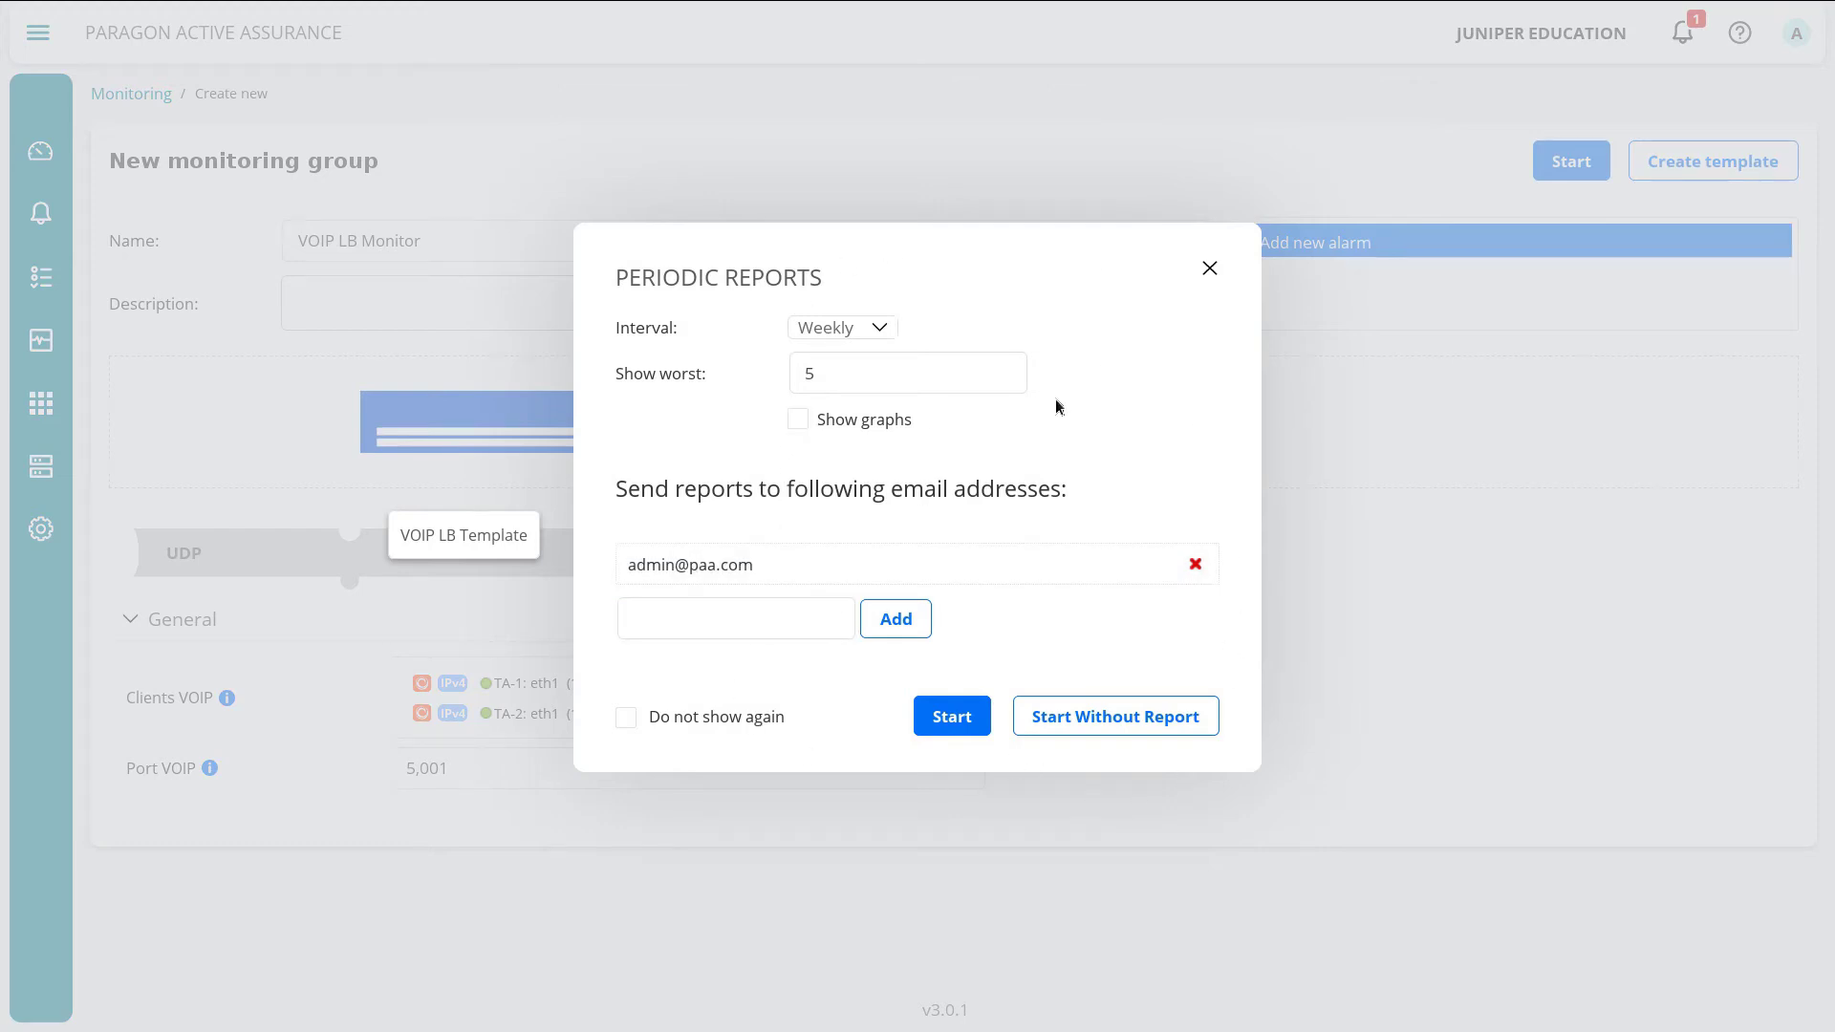
{"action": "left_click", "coordinate": [1133, 709]}
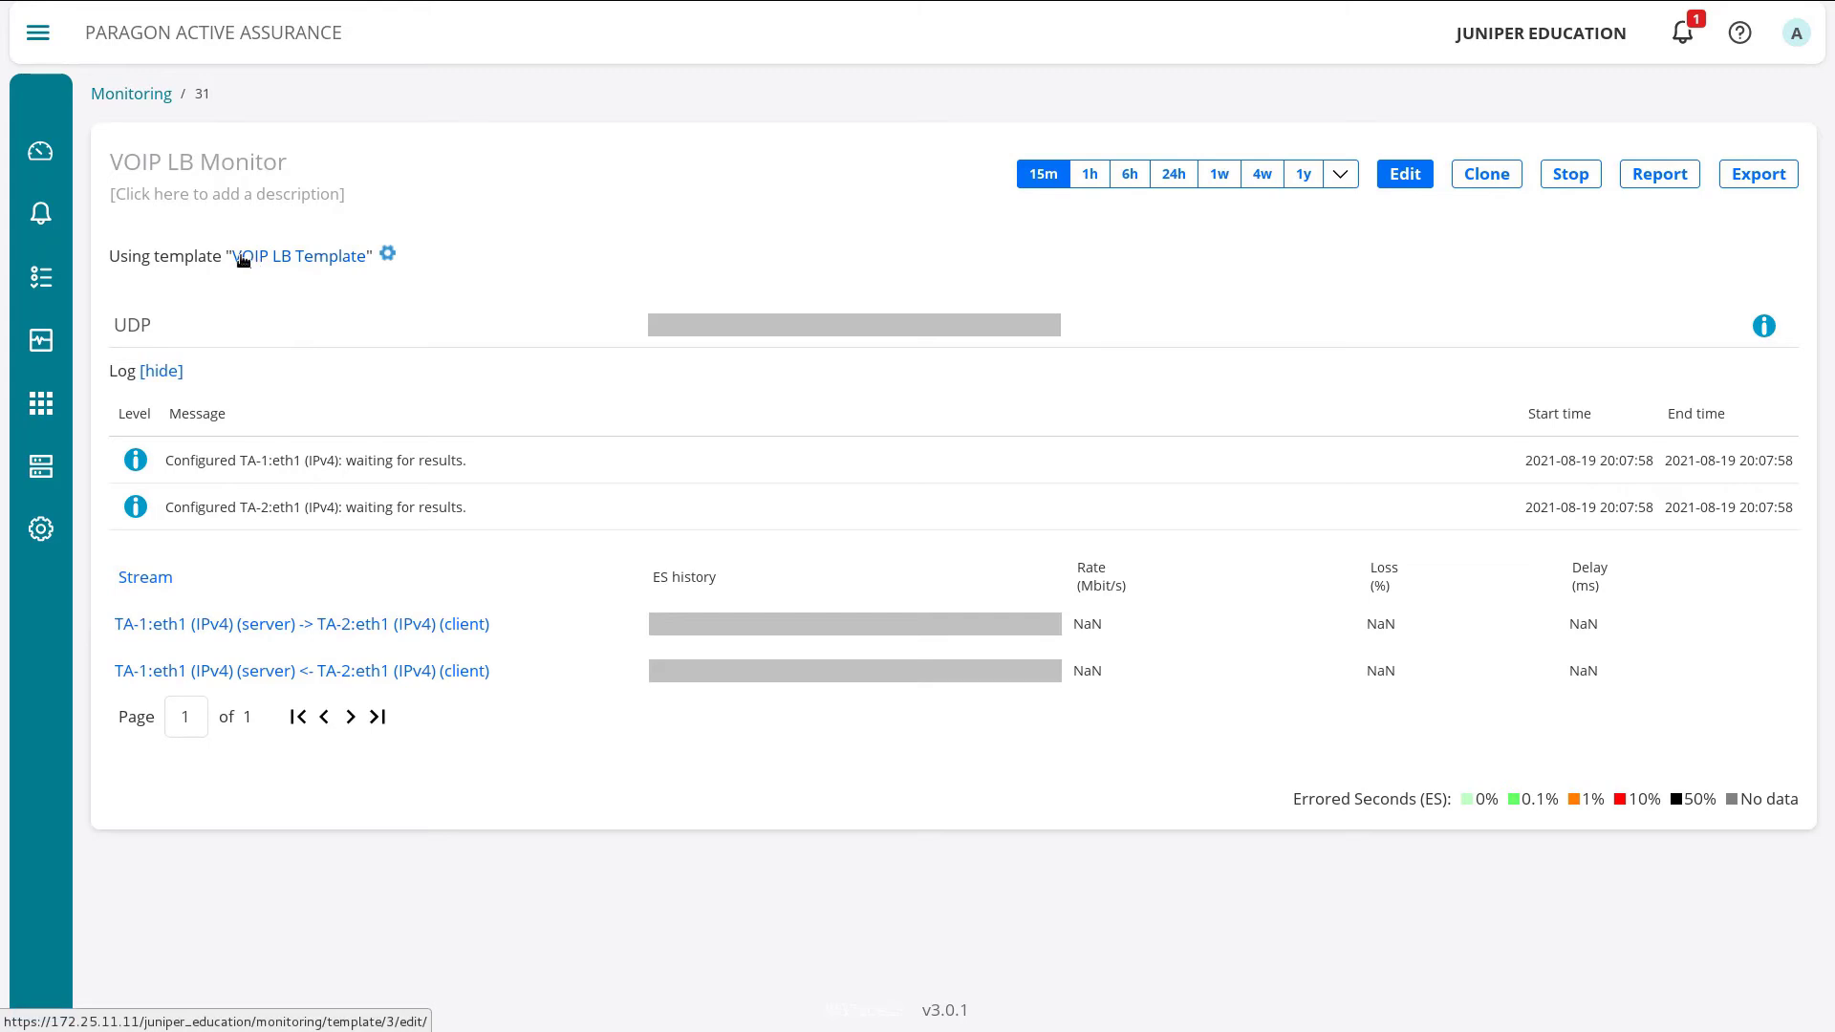
- Open the VOIP LB Template used by the monitor and review its general settings and errored seconds thresholds
{"action": "left_click", "coordinate": [302, 260]}
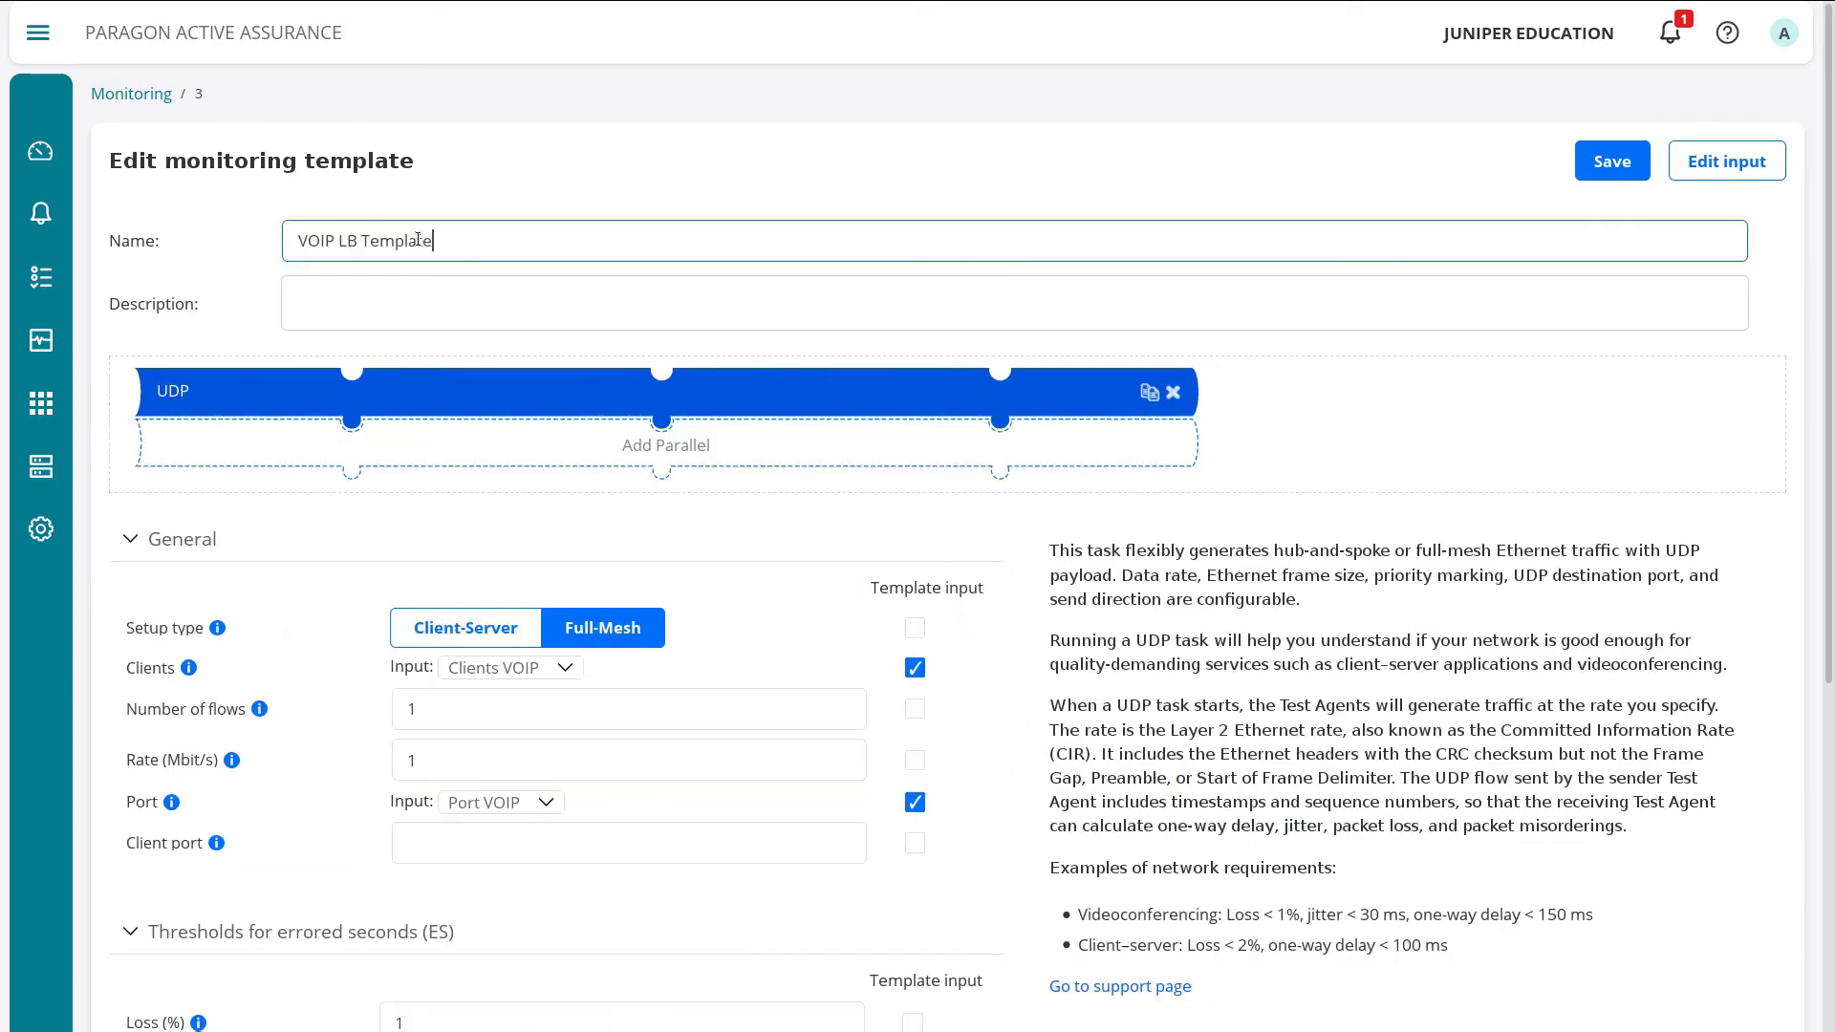
{"action": "scroll", "coordinate": [1044, 731], "scroll_direction": "down", "scroll_amount": 4}
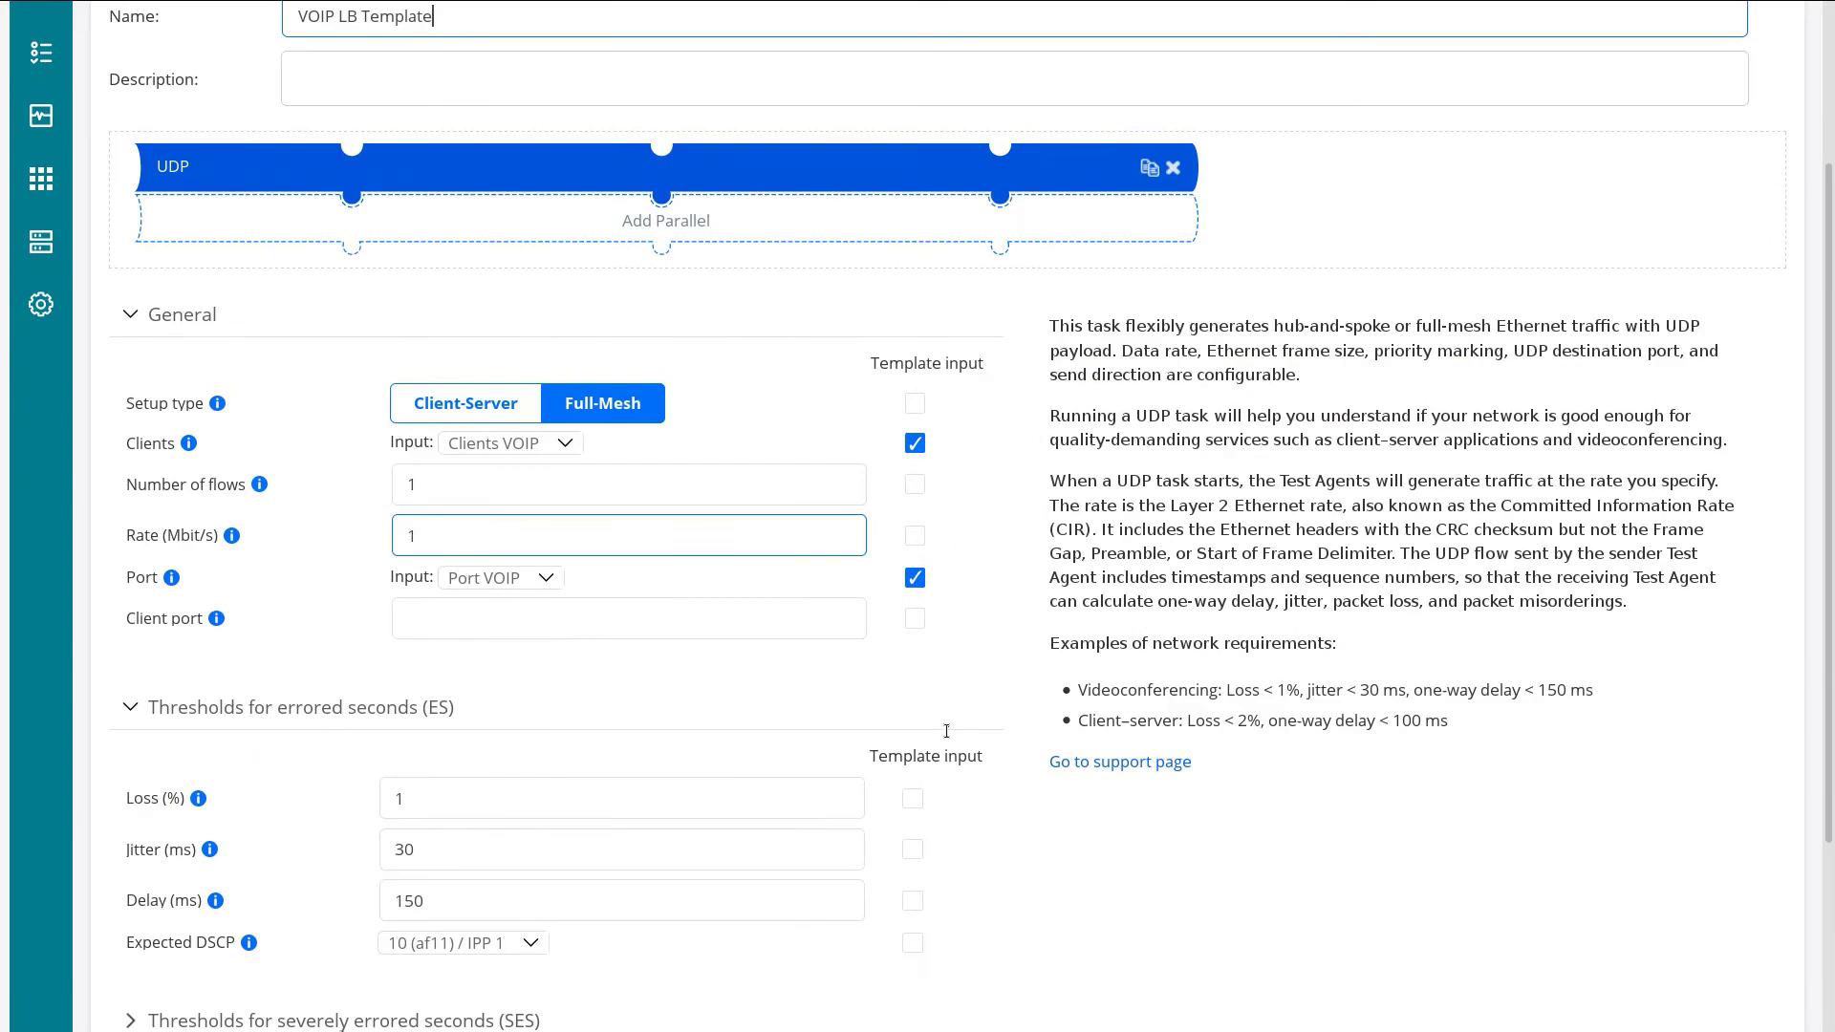
{"action": "scroll", "coordinate": [1003, 501], "scroll_direction": "up", "scroll_amount": 4}
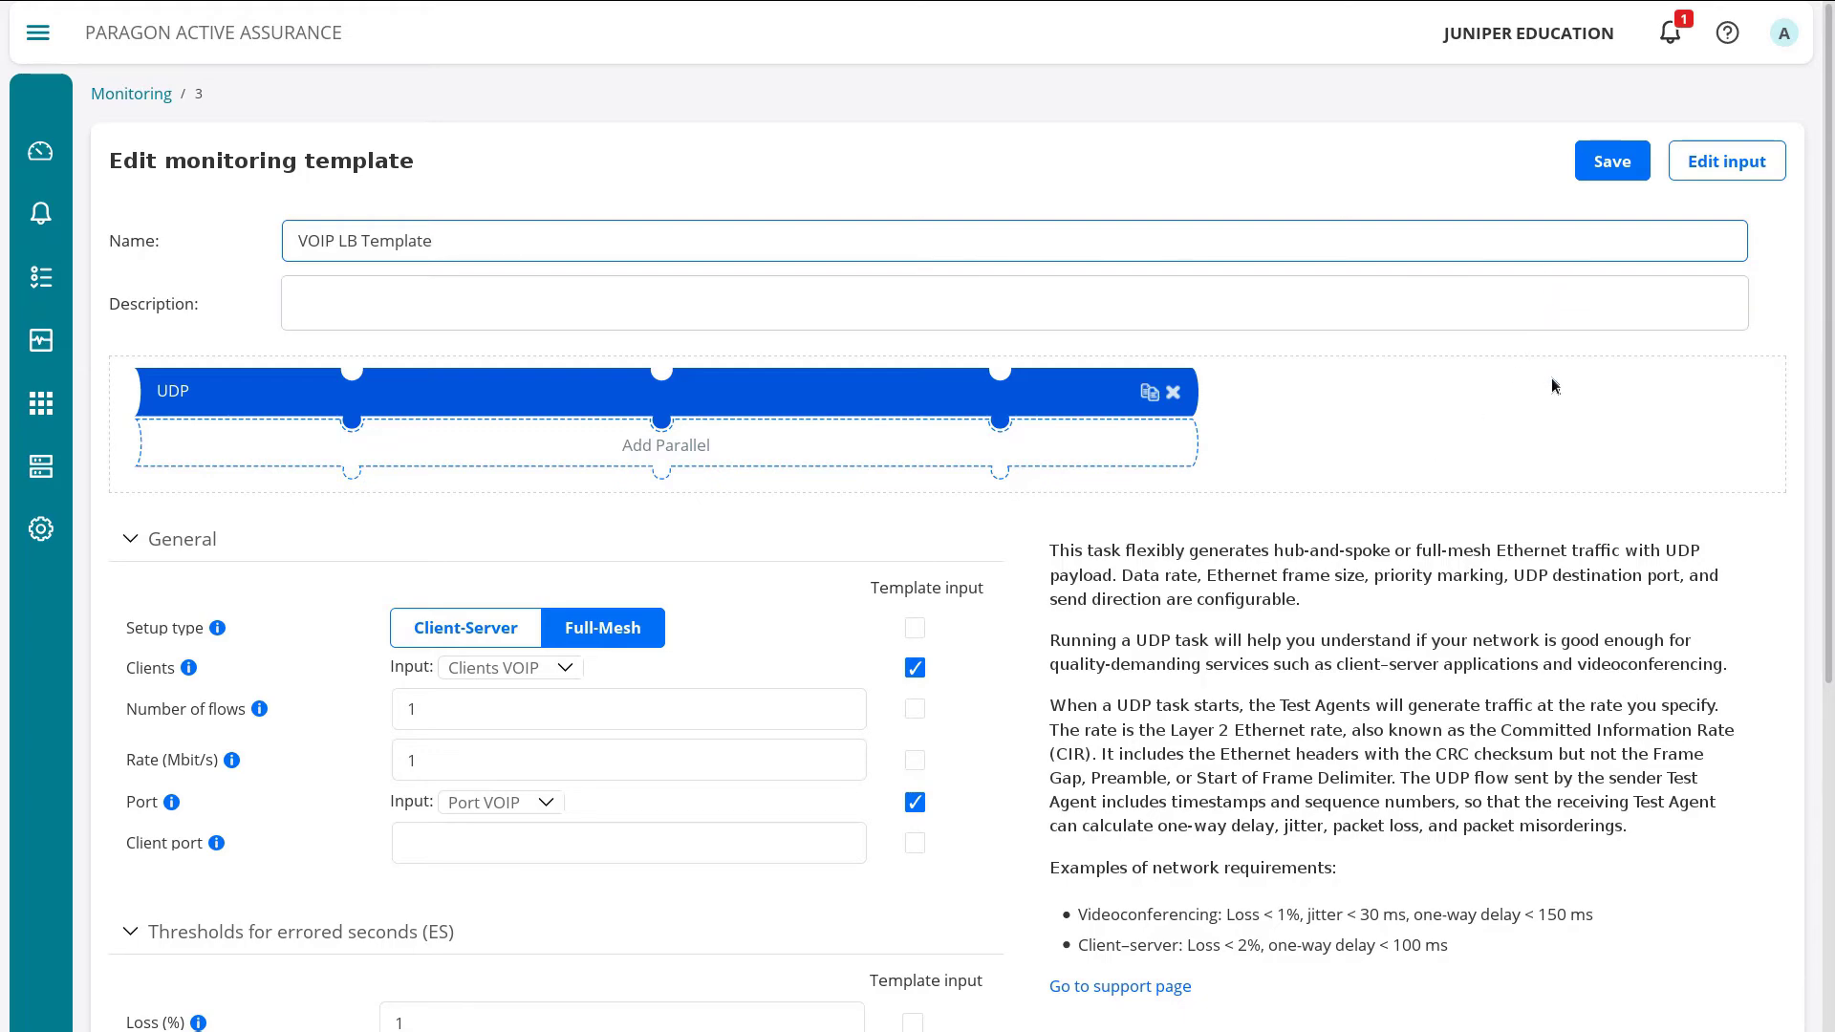
- Review the template's input variables and the warning about changing variable names, then cancel the input editor
{"action": "left_click", "coordinate": [1754, 162]}
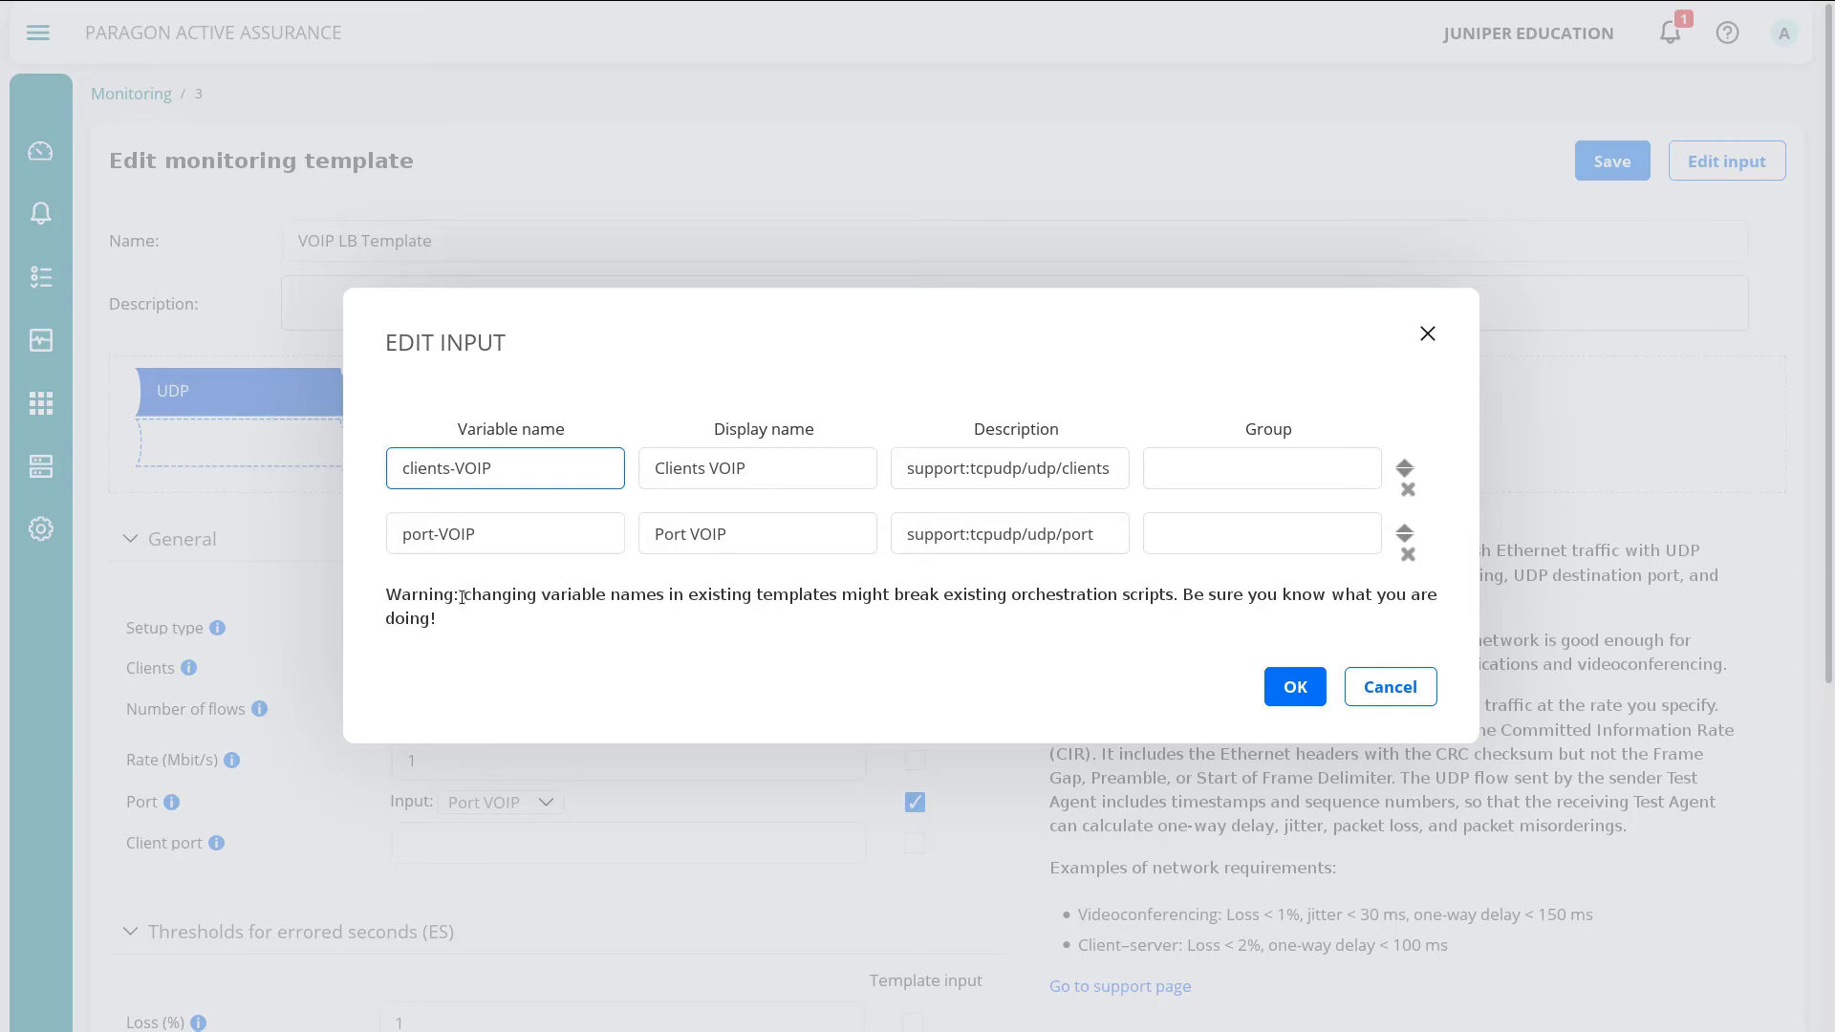
{"action": "left_click_drag", "start_coordinate": [462, 597], "coordinate": [1147, 592]}
{"action": "left_click", "coordinate": [1260, 614]}
{"action": "left_click", "coordinate": [1401, 690]}
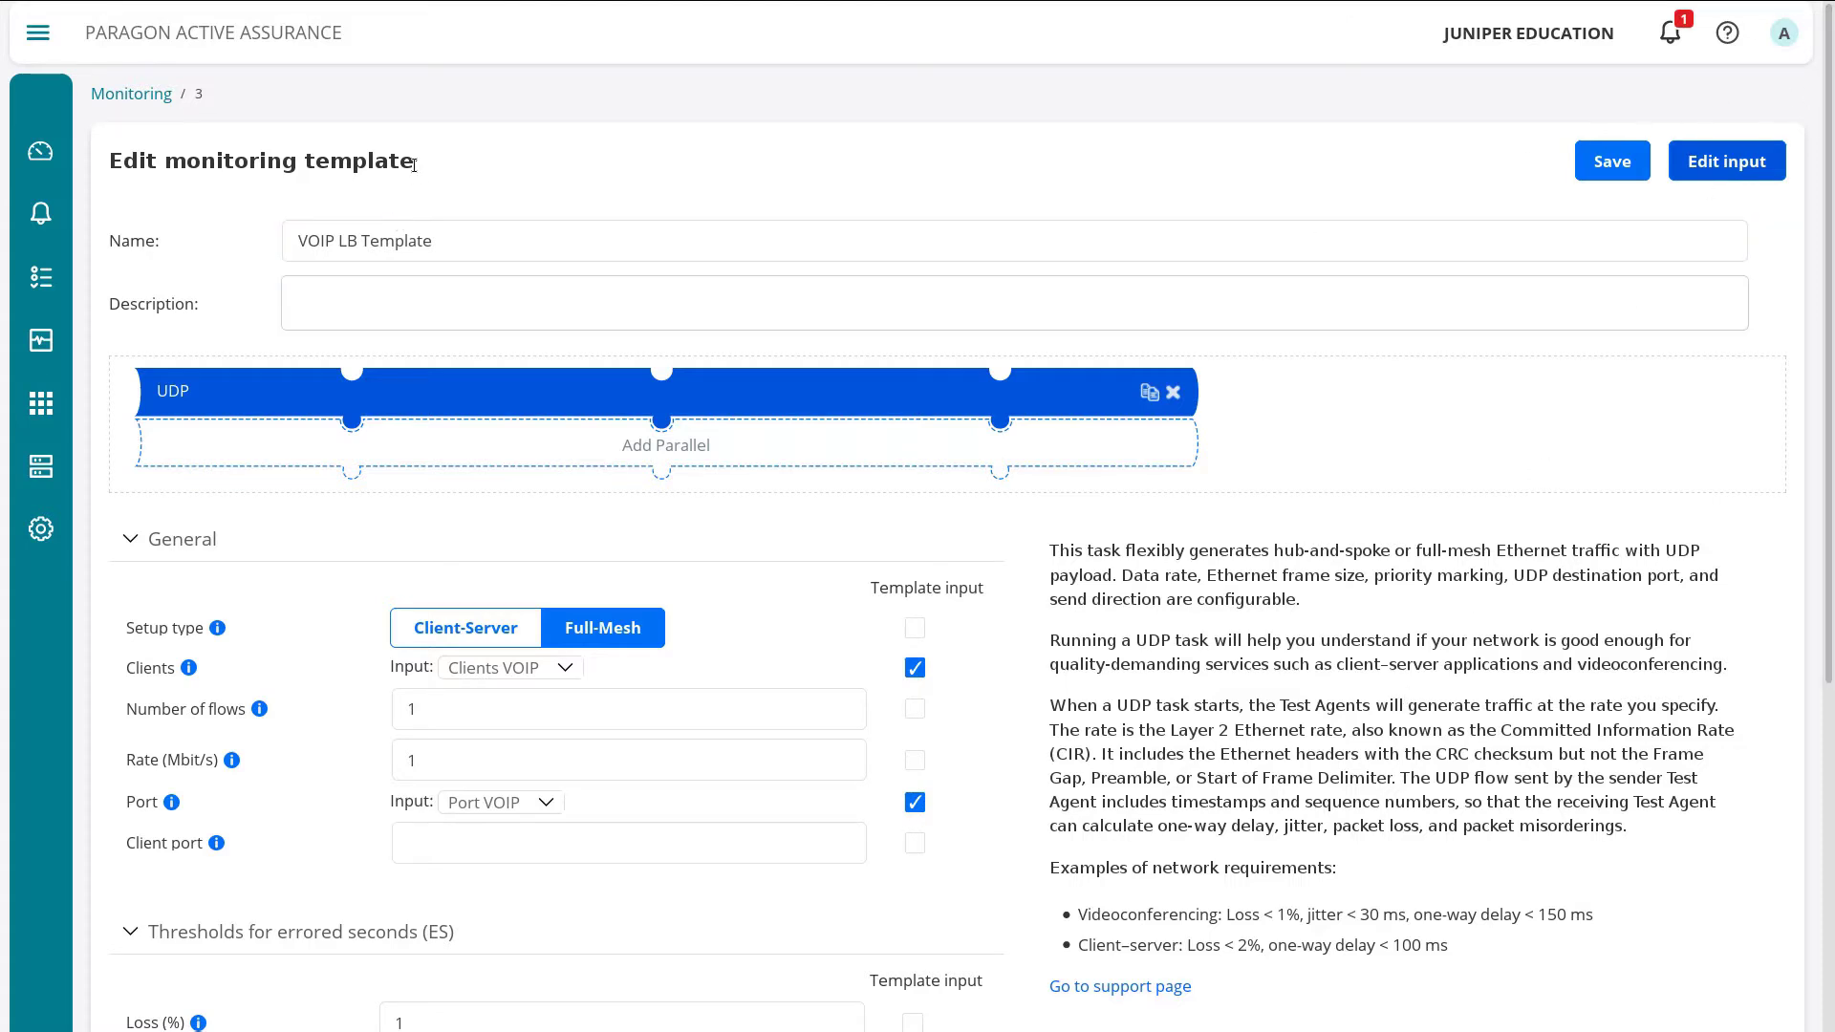
- Open VOIP LB Monitor from the monitoring list and inspect the errored seconds history of its UDP streams
{"action": "left_click", "coordinate": [37, 344]}
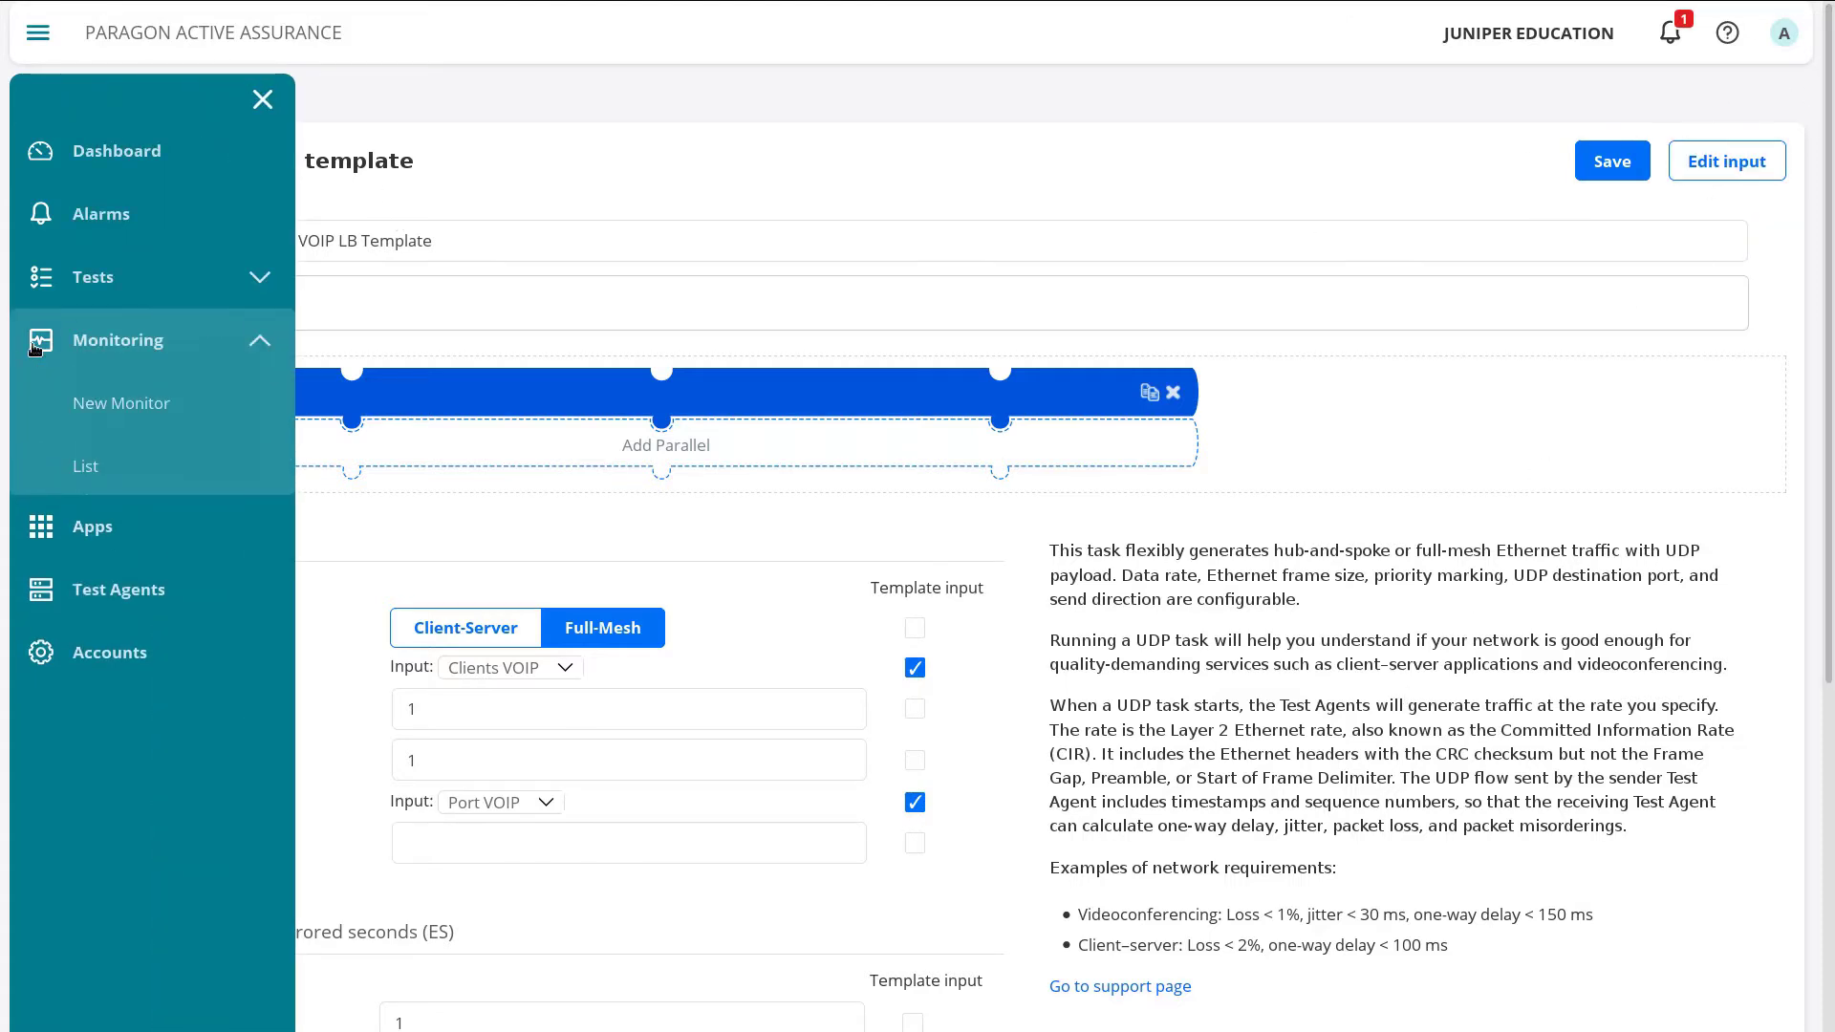
{"action": "left_click", "coordinate": [95, 467]}
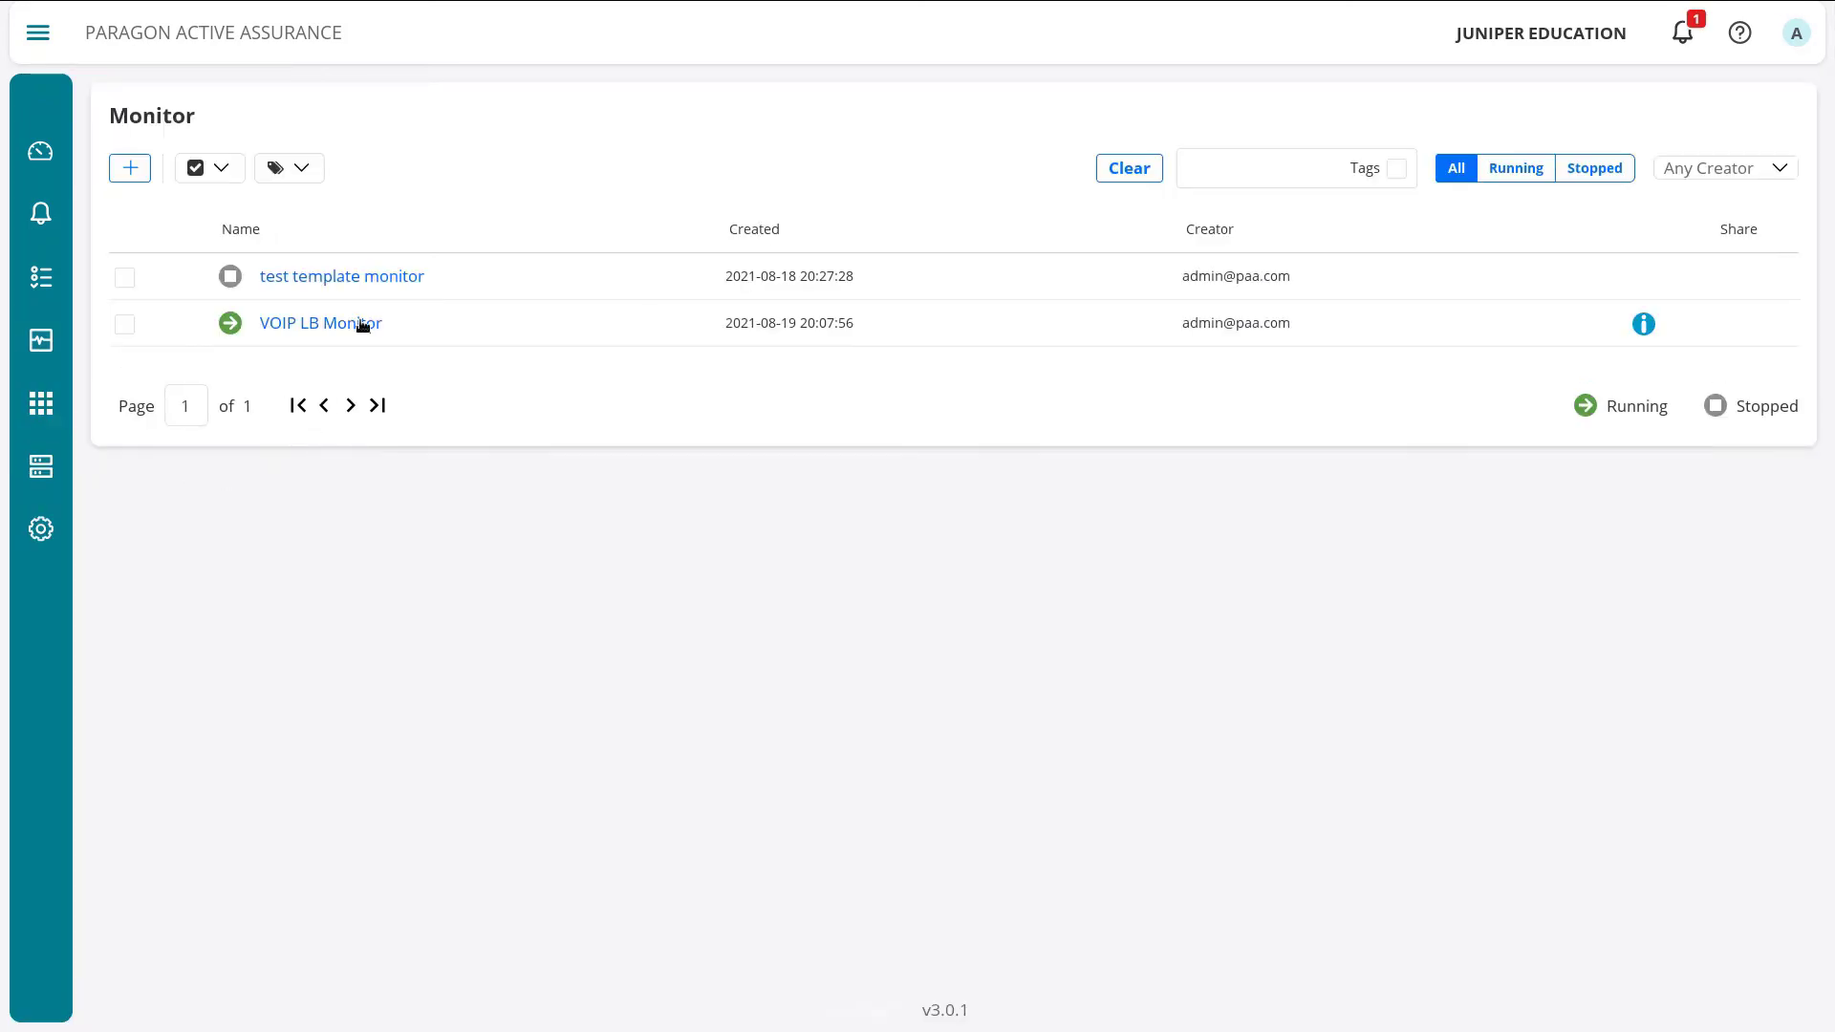
{"action": "left_click", "coordinate": [360, 329]}
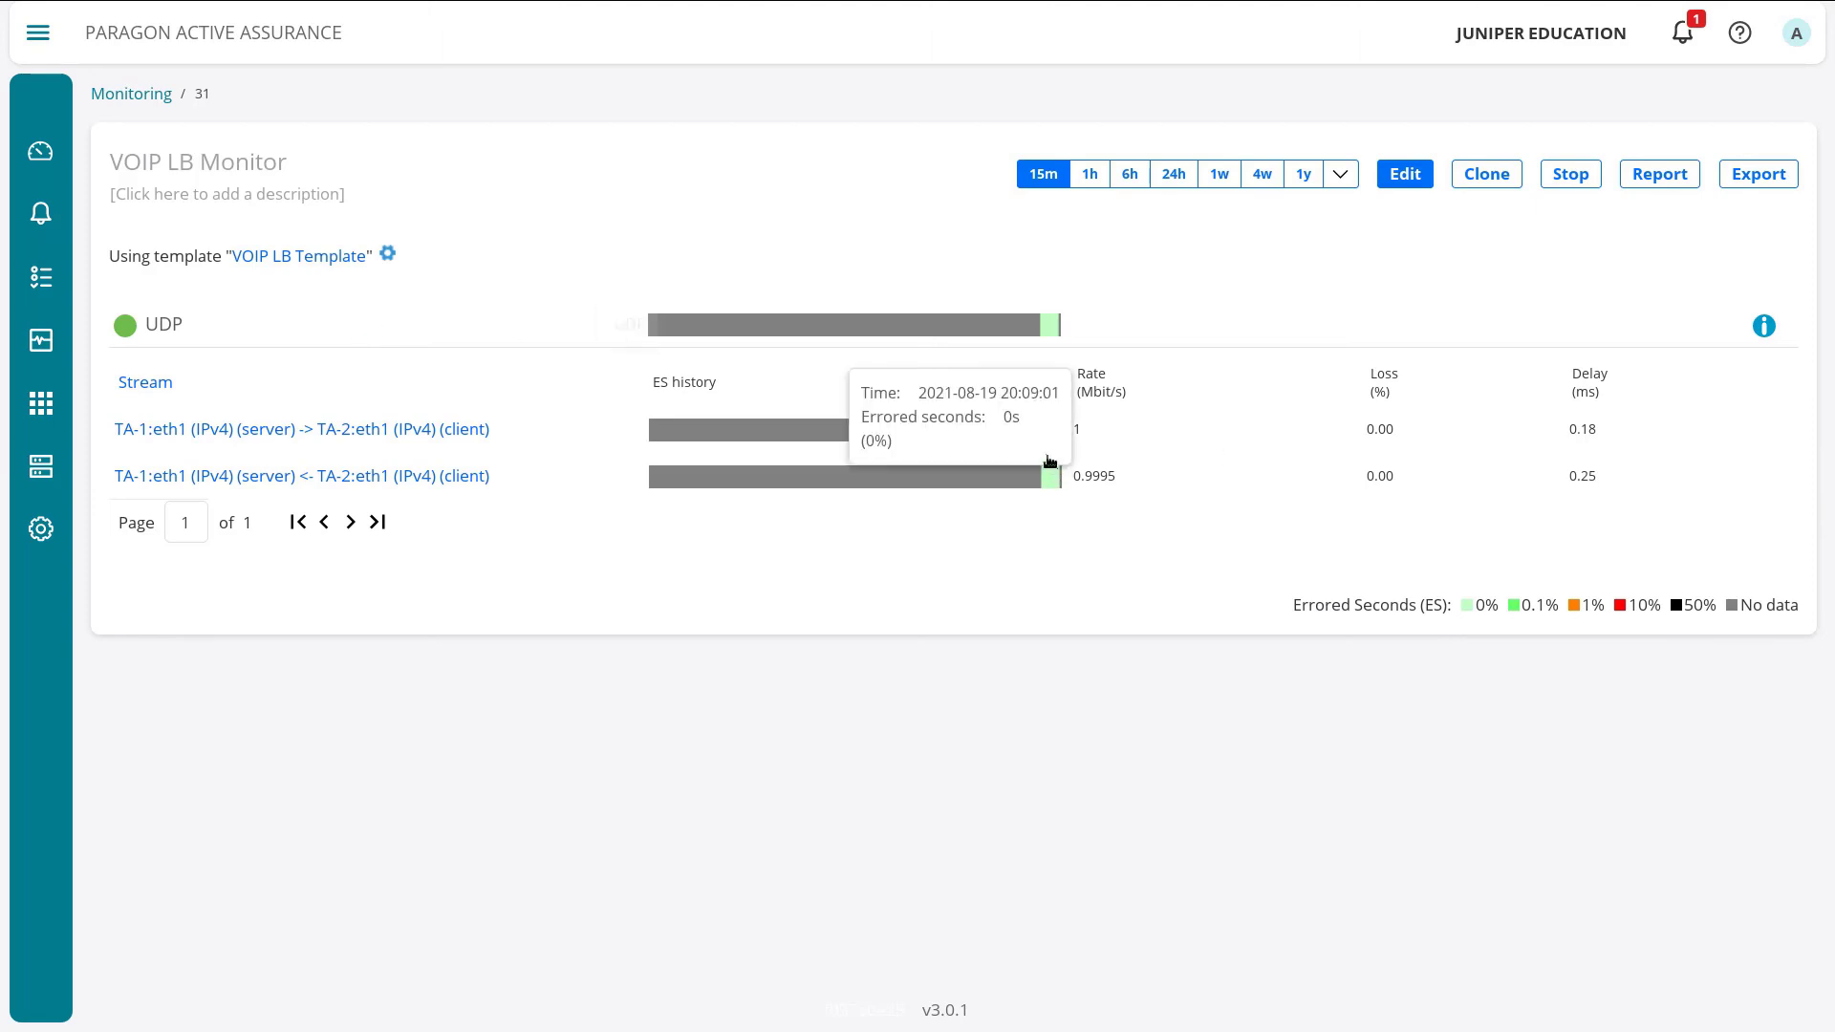
{"action": "mouse_move", "coordinate": [1052, 439]}
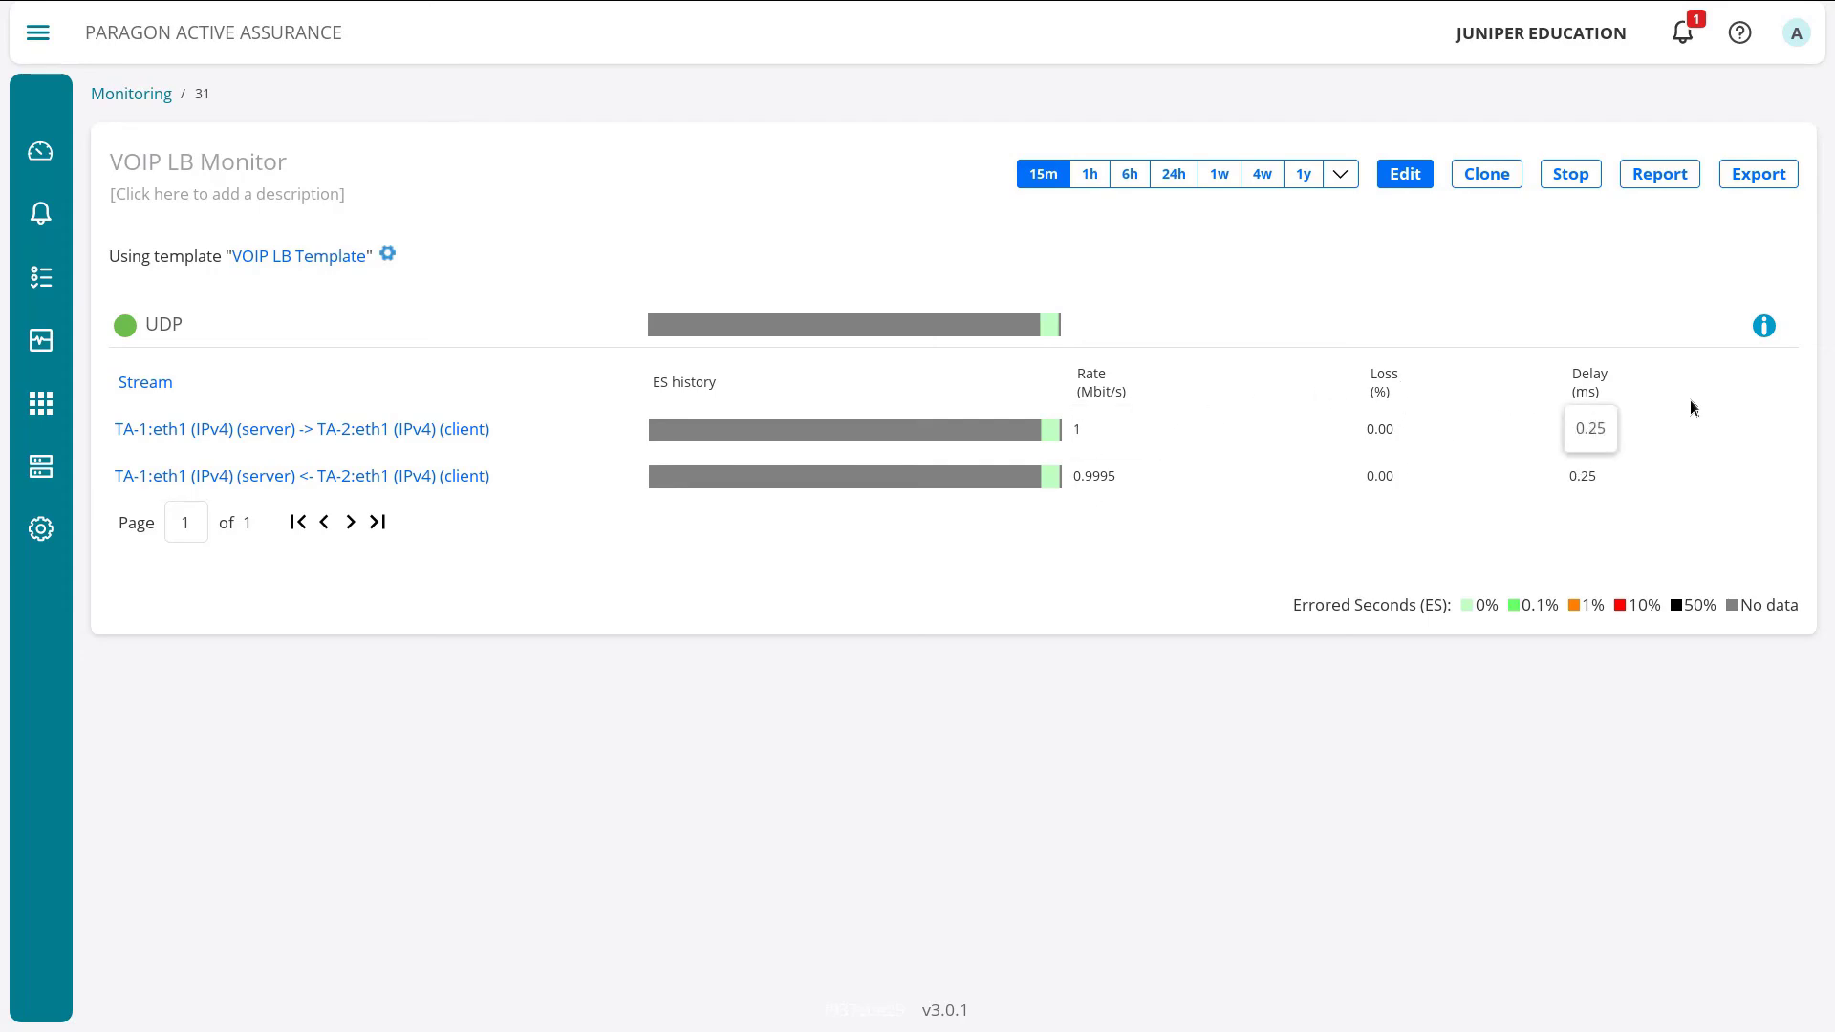
- Open the results of the TA-1:eth1 (server) -> TA-2:eth1 (client) stream as a table showing all entries
{"action": "left_click", "coordinate": [407, 430]}
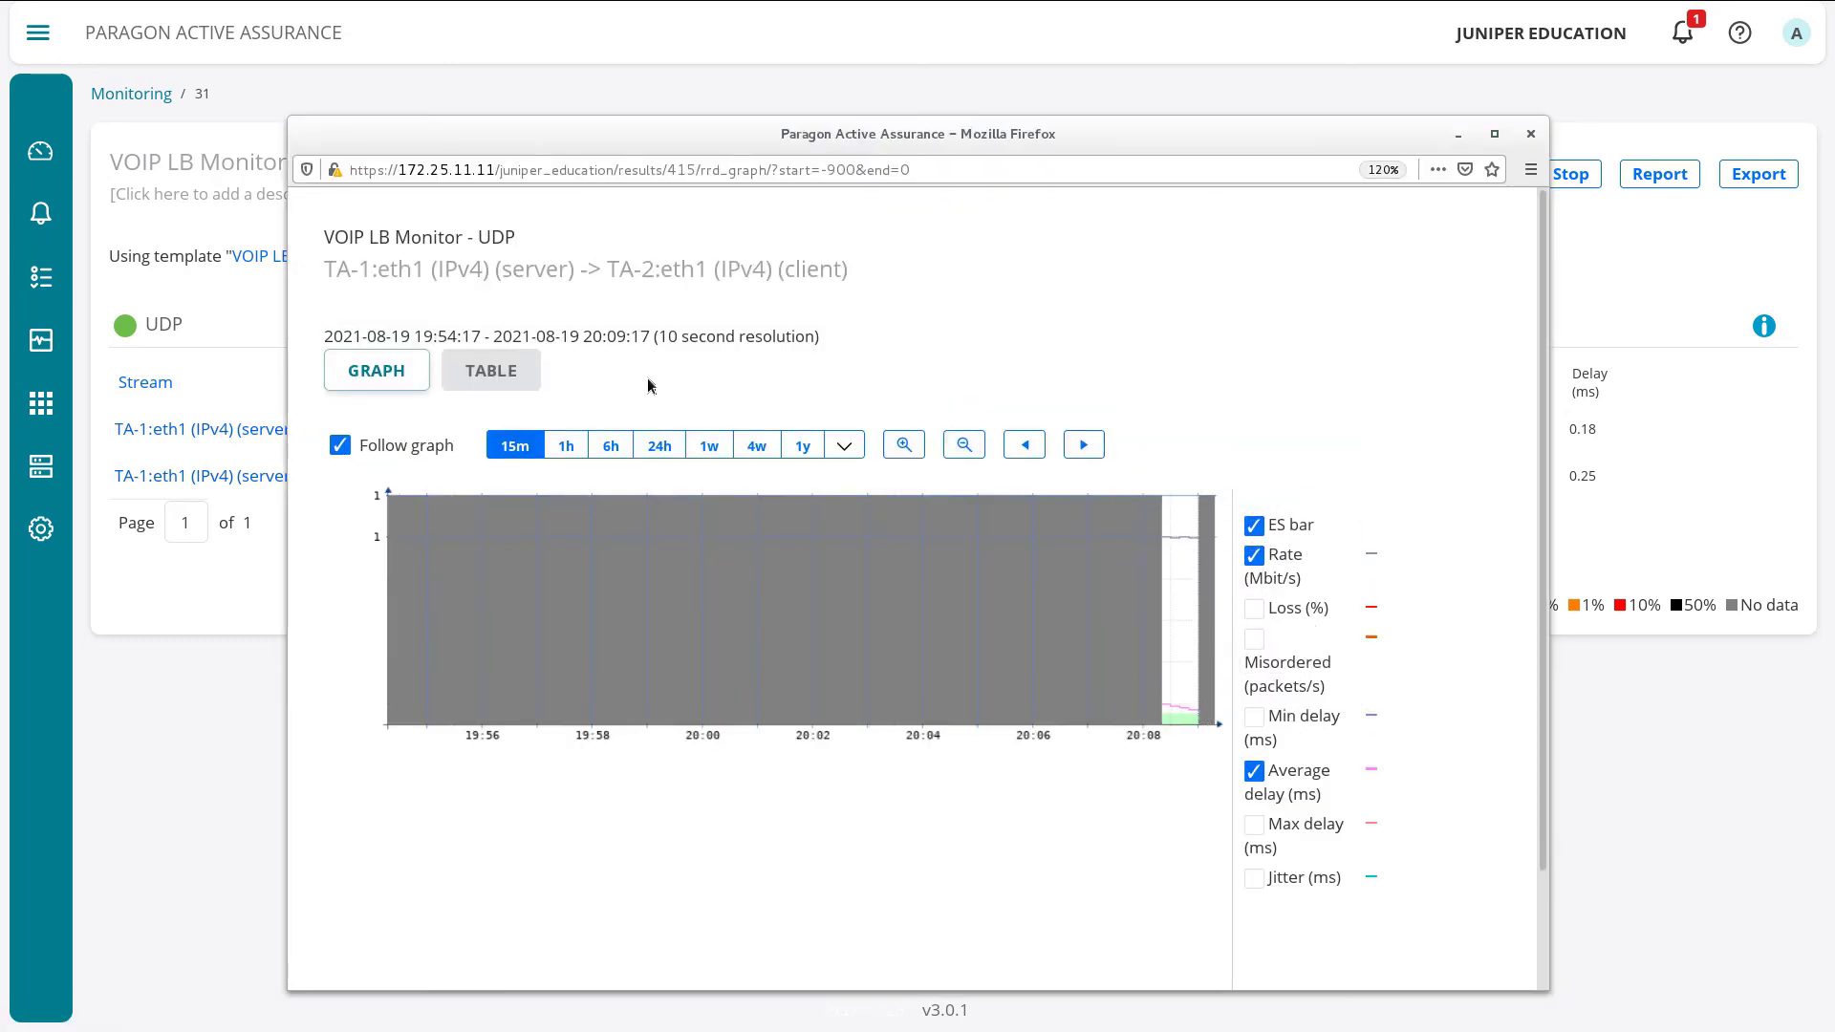
{"action": "left_click", "coordinate": [506, 373]}
{"action": "scroll", "coordinate": [571, 860], "scroll_direction": "down", "scroll_amount": 1}
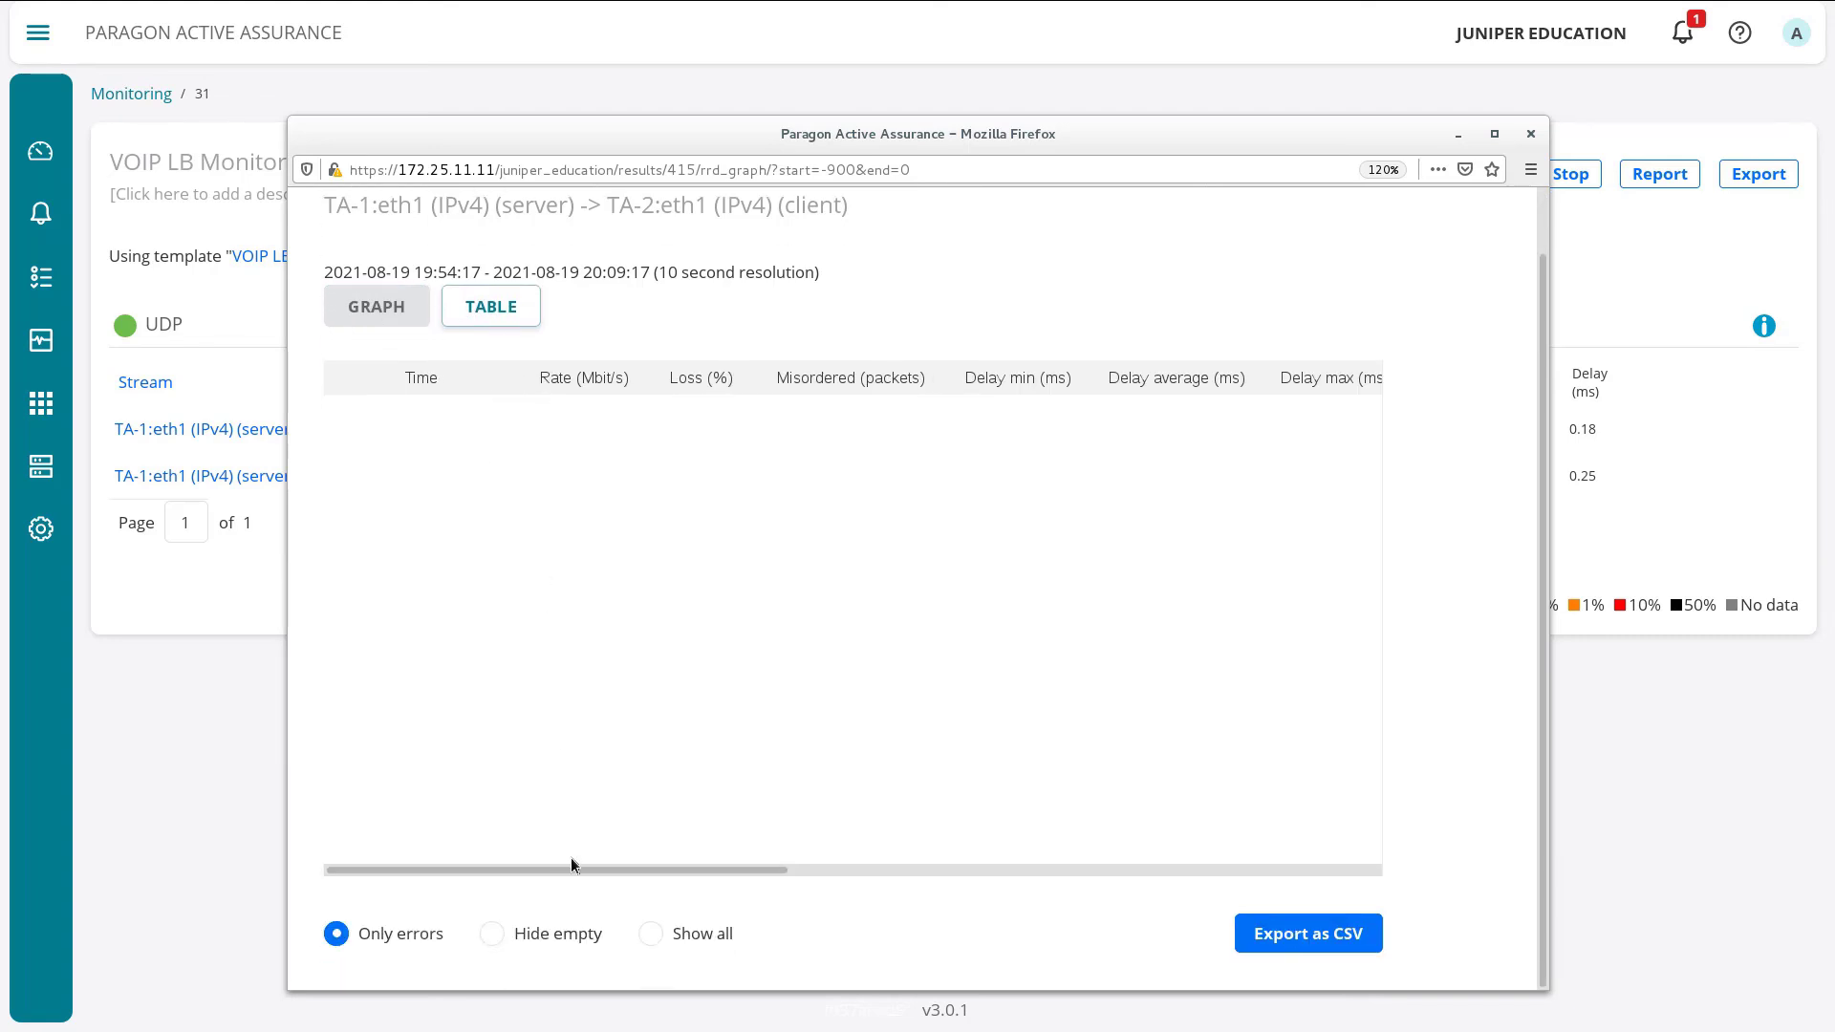
{"action": "left_click", "coordinate": [651, 934]}
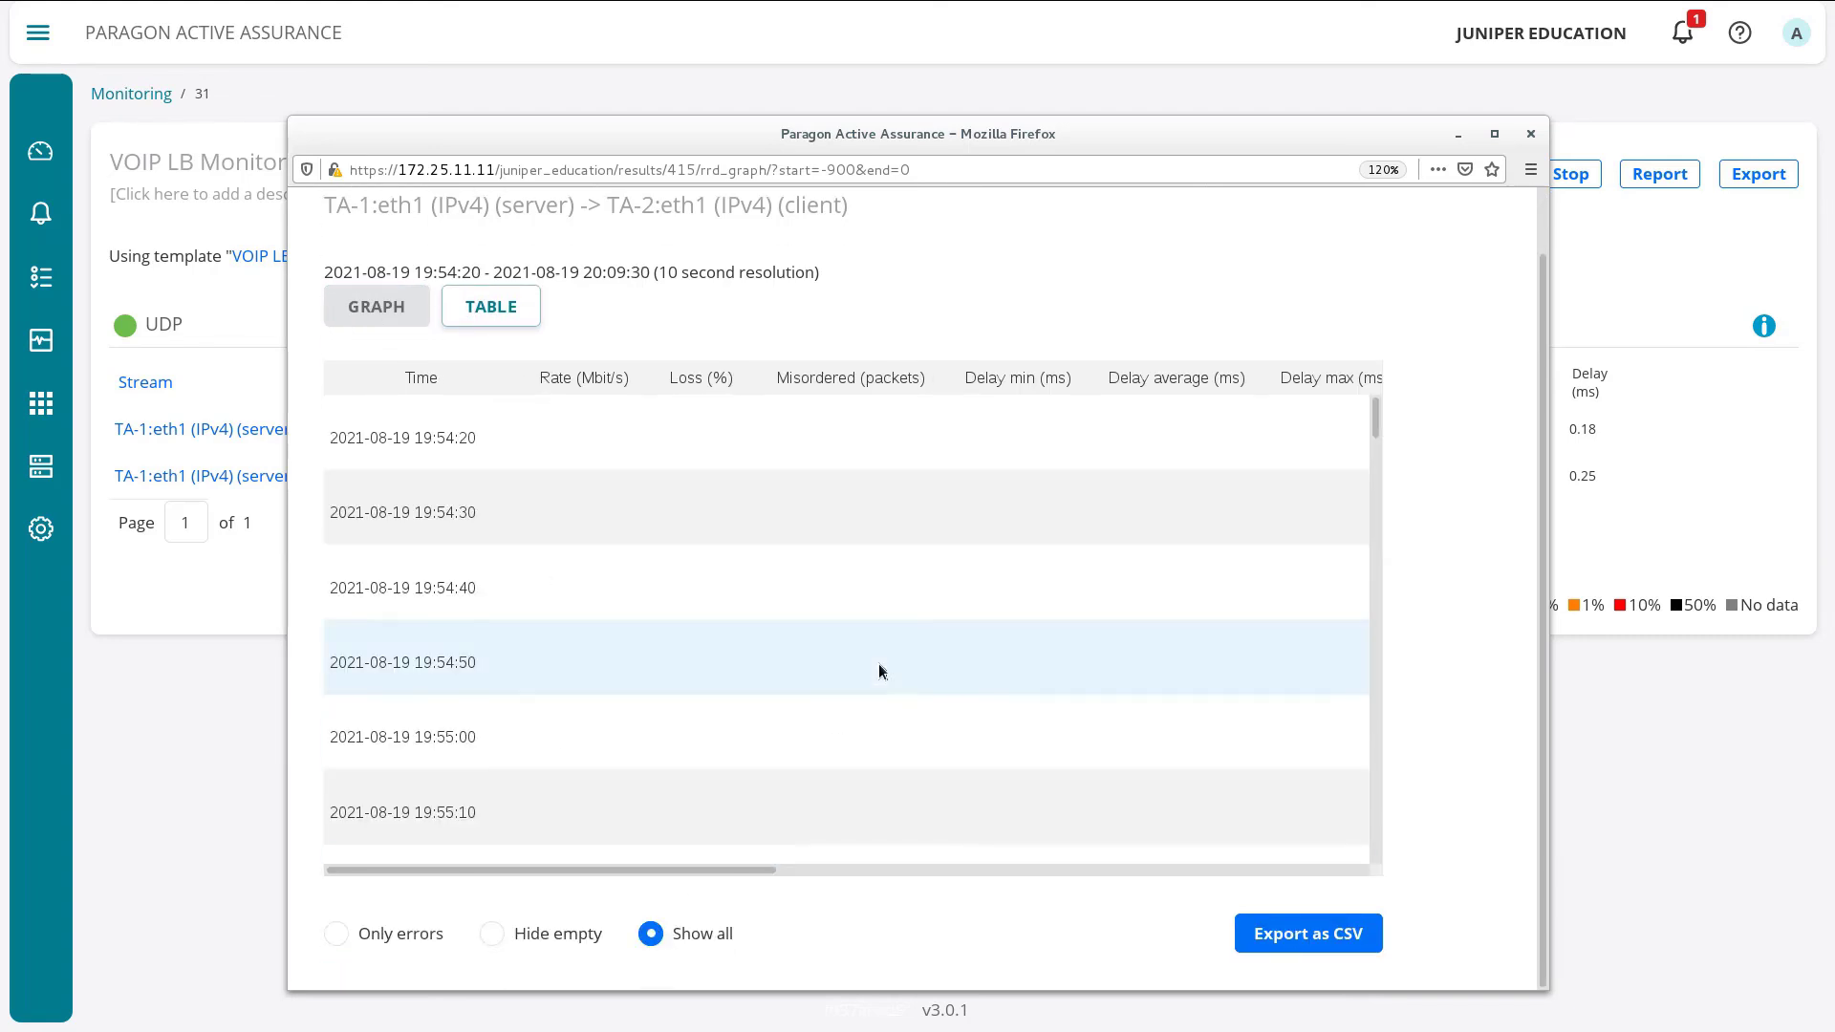
- Examine the rate, loss, misordering and delay values across the stream's results table, then close the results window
{"action": "scroll", "coordinate": [879, 661], "scroll_direction": "down", "scroll_amount": 8}
{"action": "scroll", "coordinate": [879, 669], "scroll_direction": "down", "scroll_amount": 10}
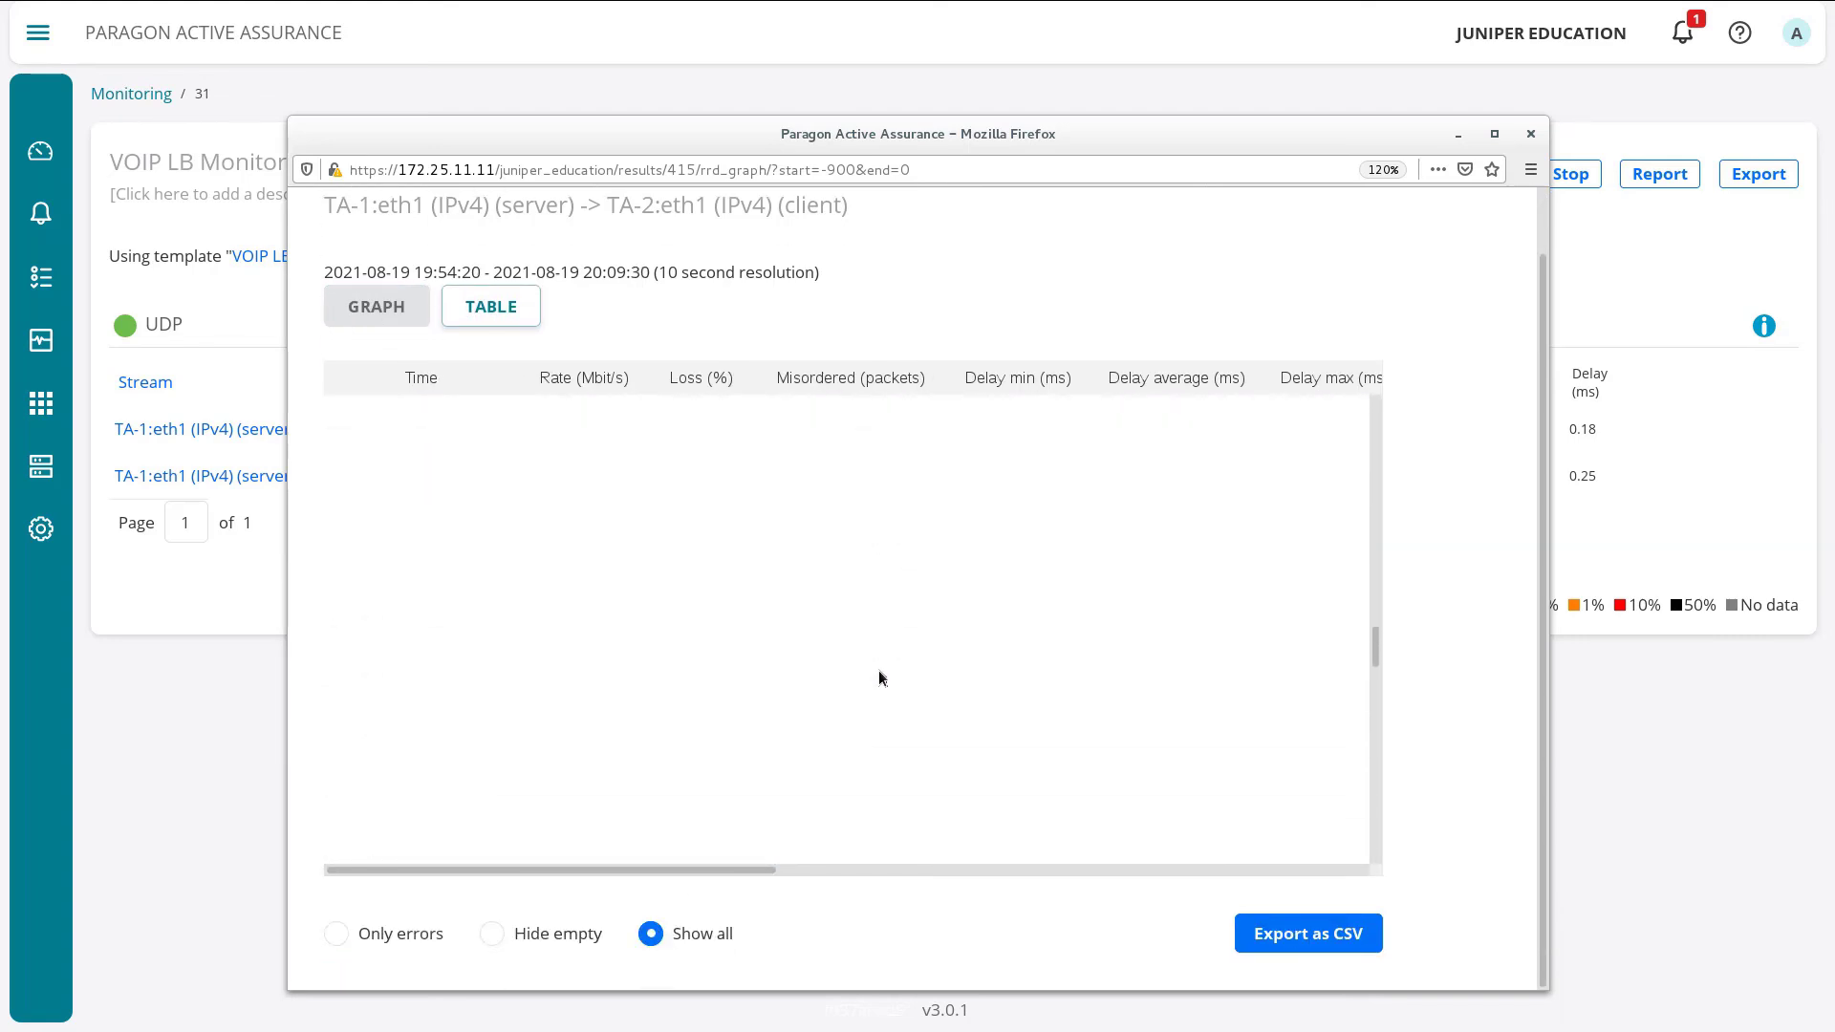
{"action": "scroll", "coordinate": [879, 671], "scroll_direction": "down", "scroll_amount": 10}
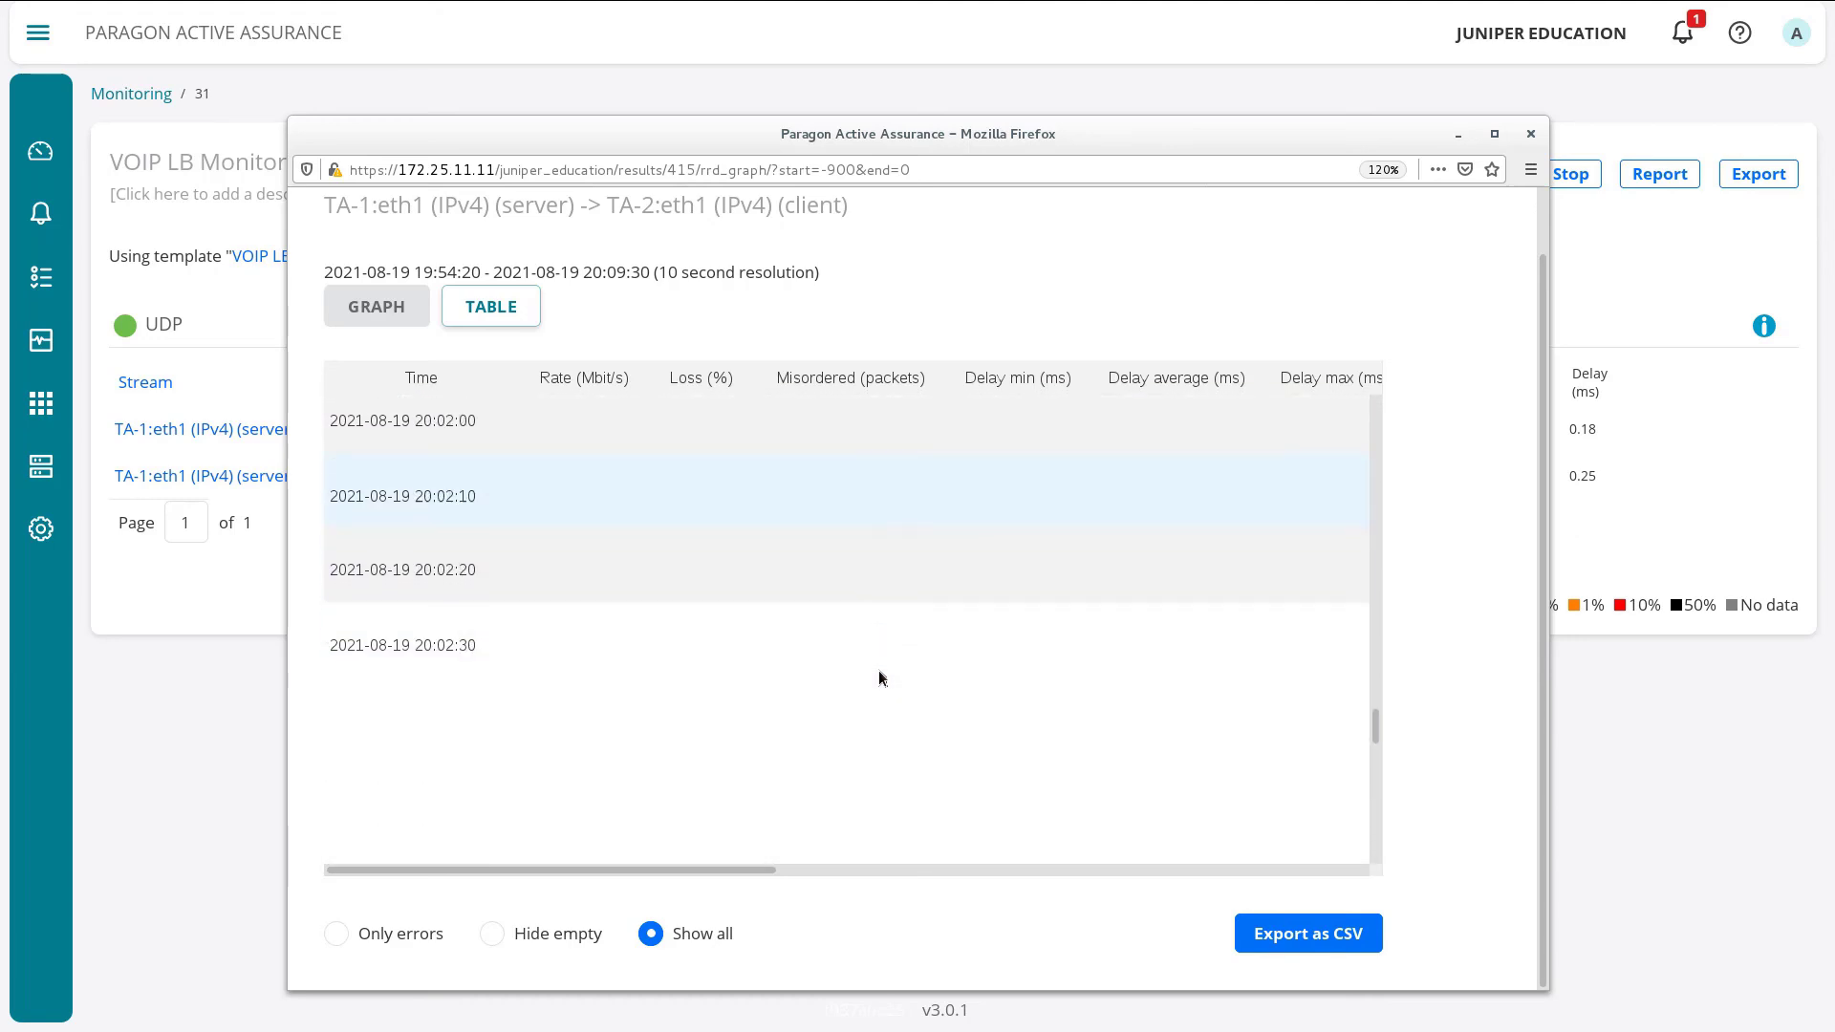
{"action": "scroll", "coordinate": [880, 676], "scroll_direction": "down", "scroll_amount": 12}
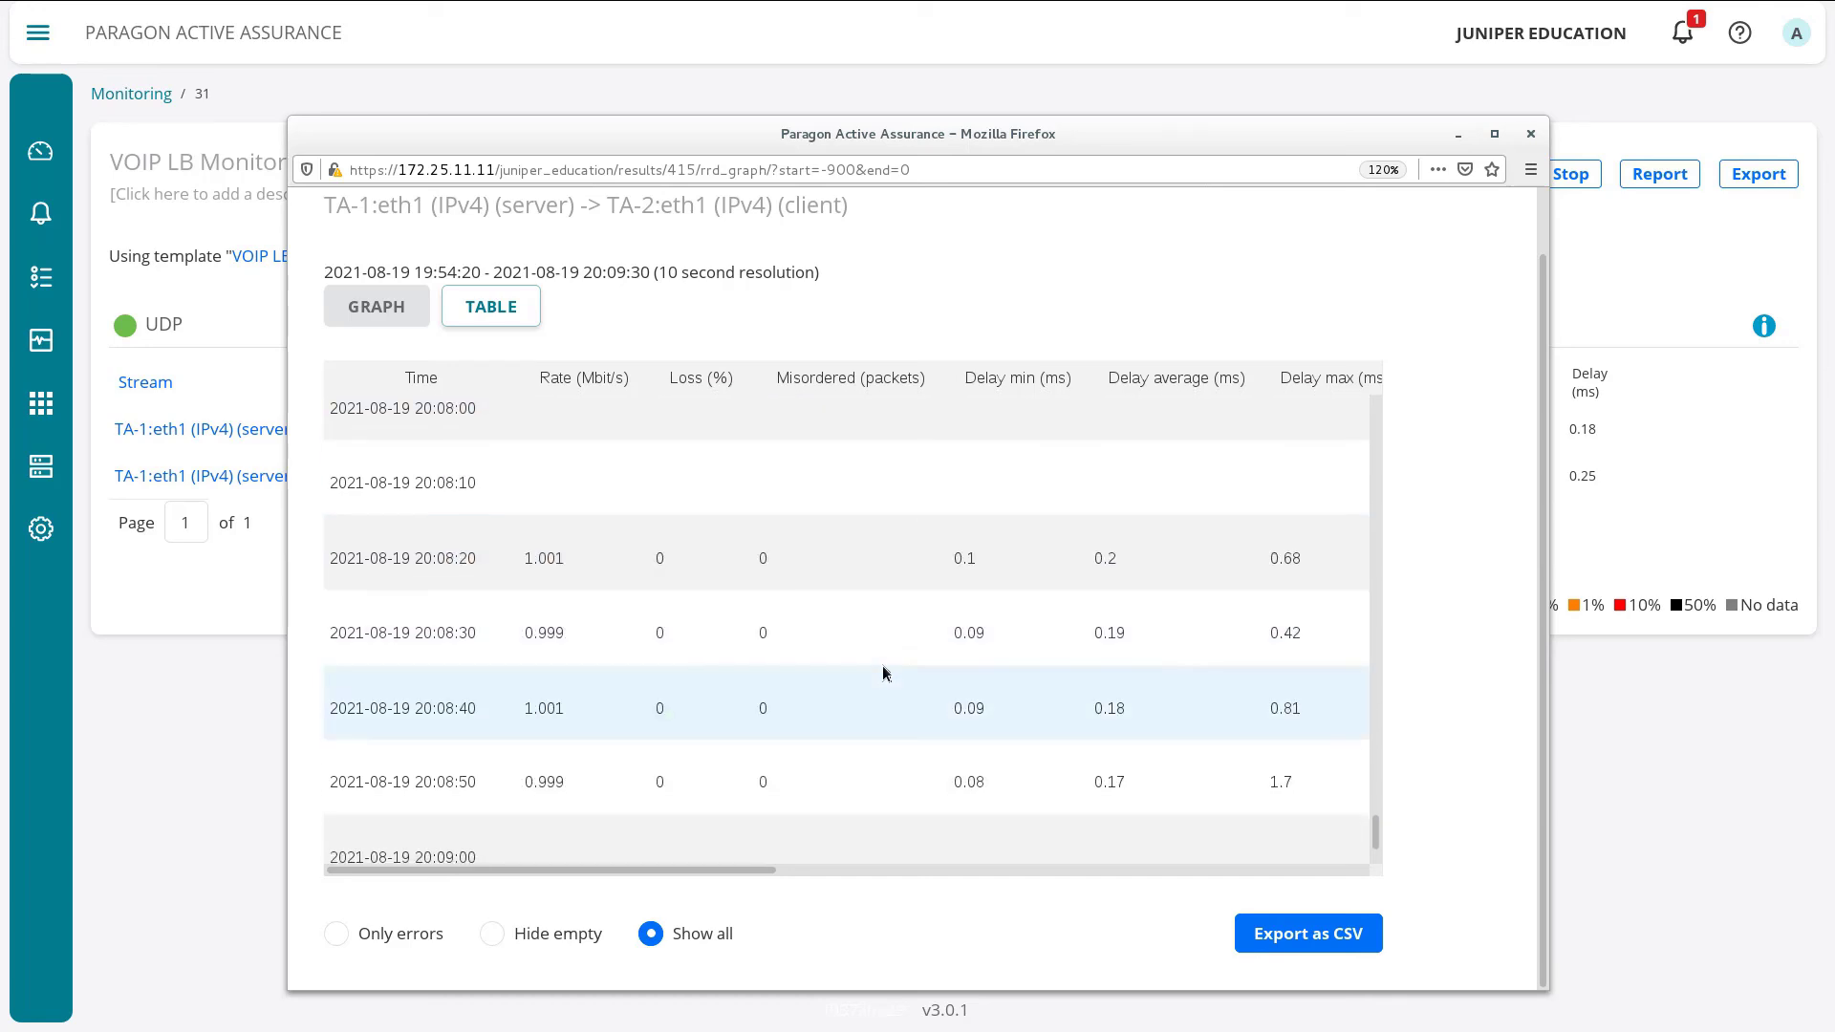
{"action": "scroll", "coordinate": [979, 638], "scroll_direction": "down", "scroll_amount": 2}
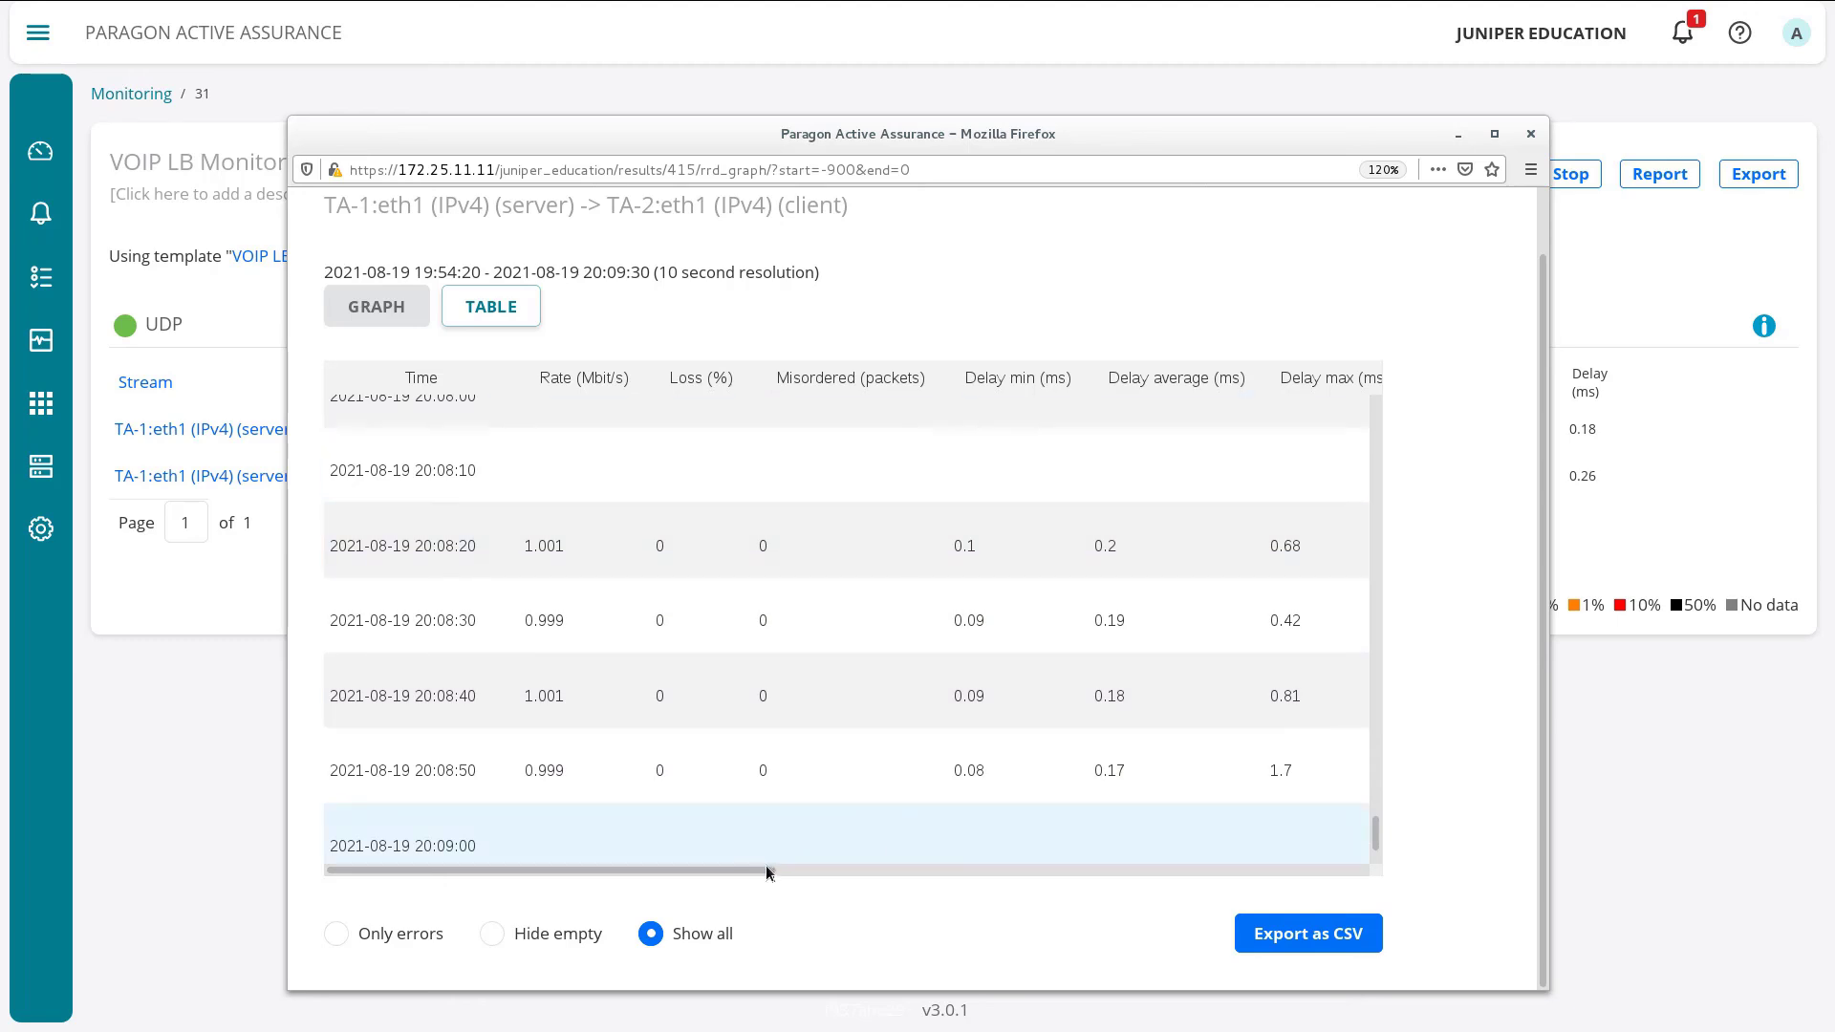
{"action": "left_click_drag", "start_coordinate": [765, 865], "coordinate": [1164, 841]}
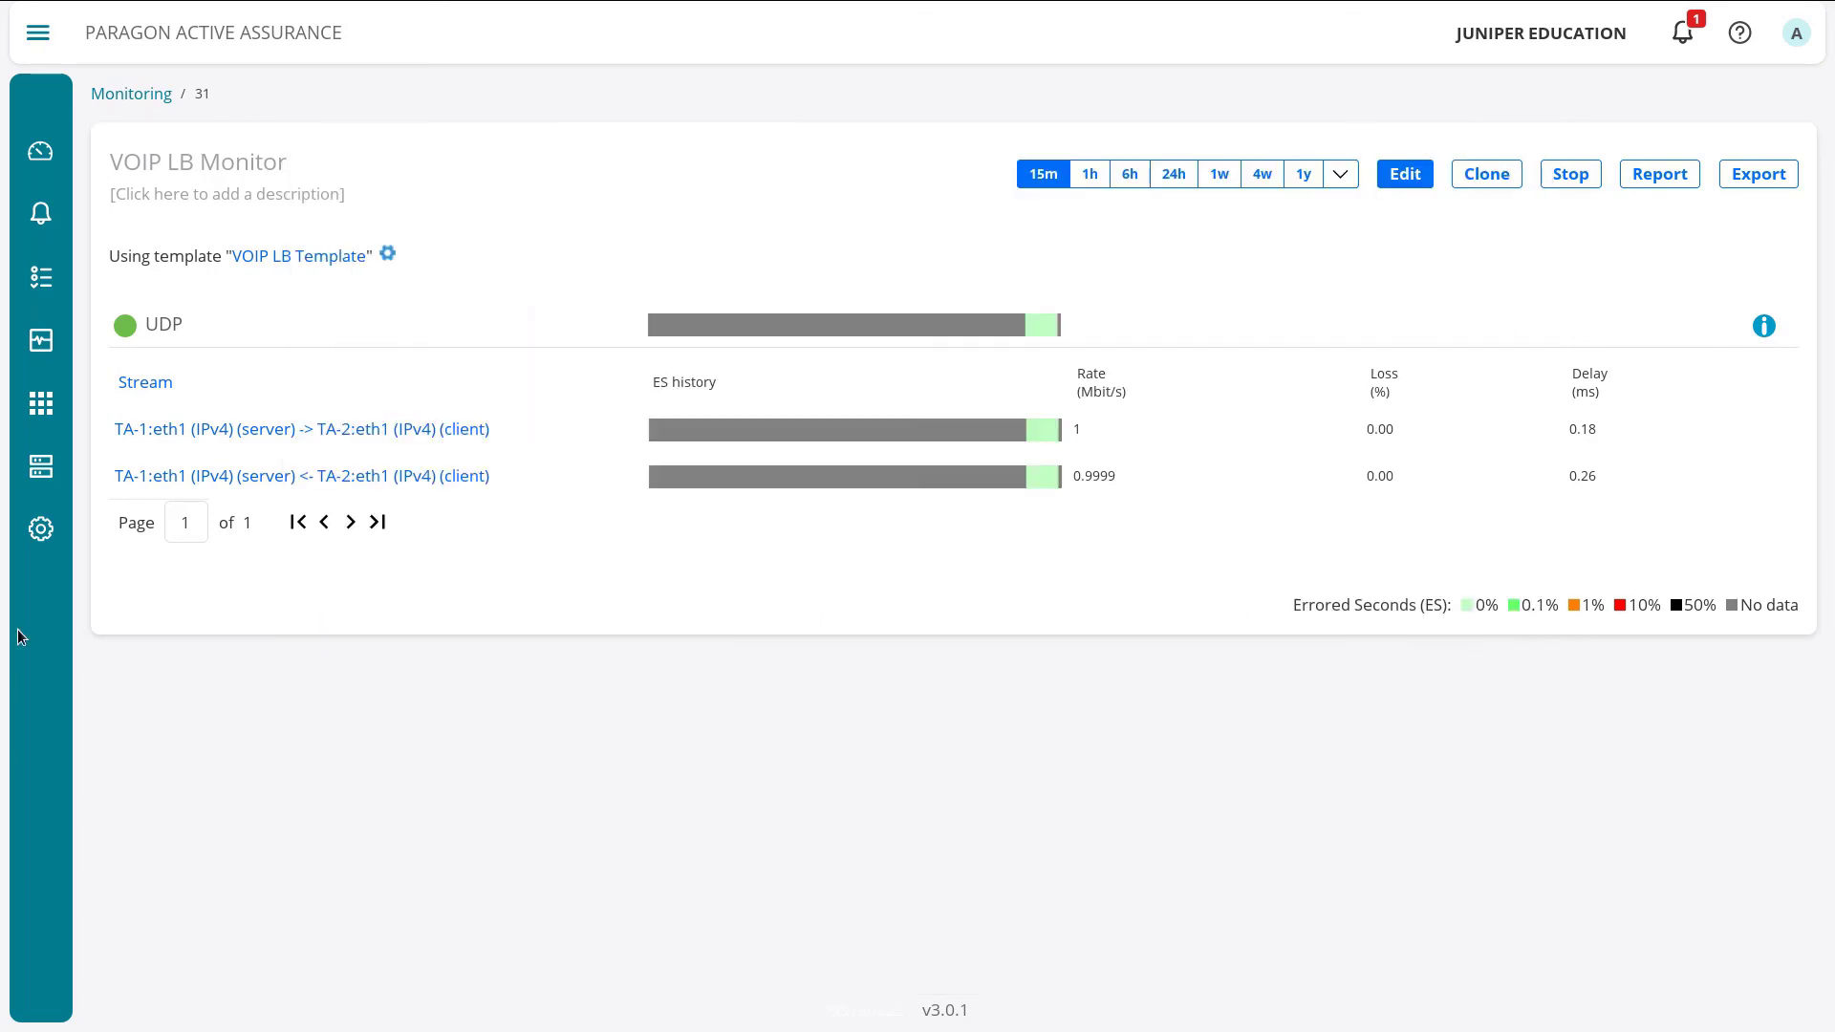
{"action": "left_click", "coordinate": [1530, 133]}
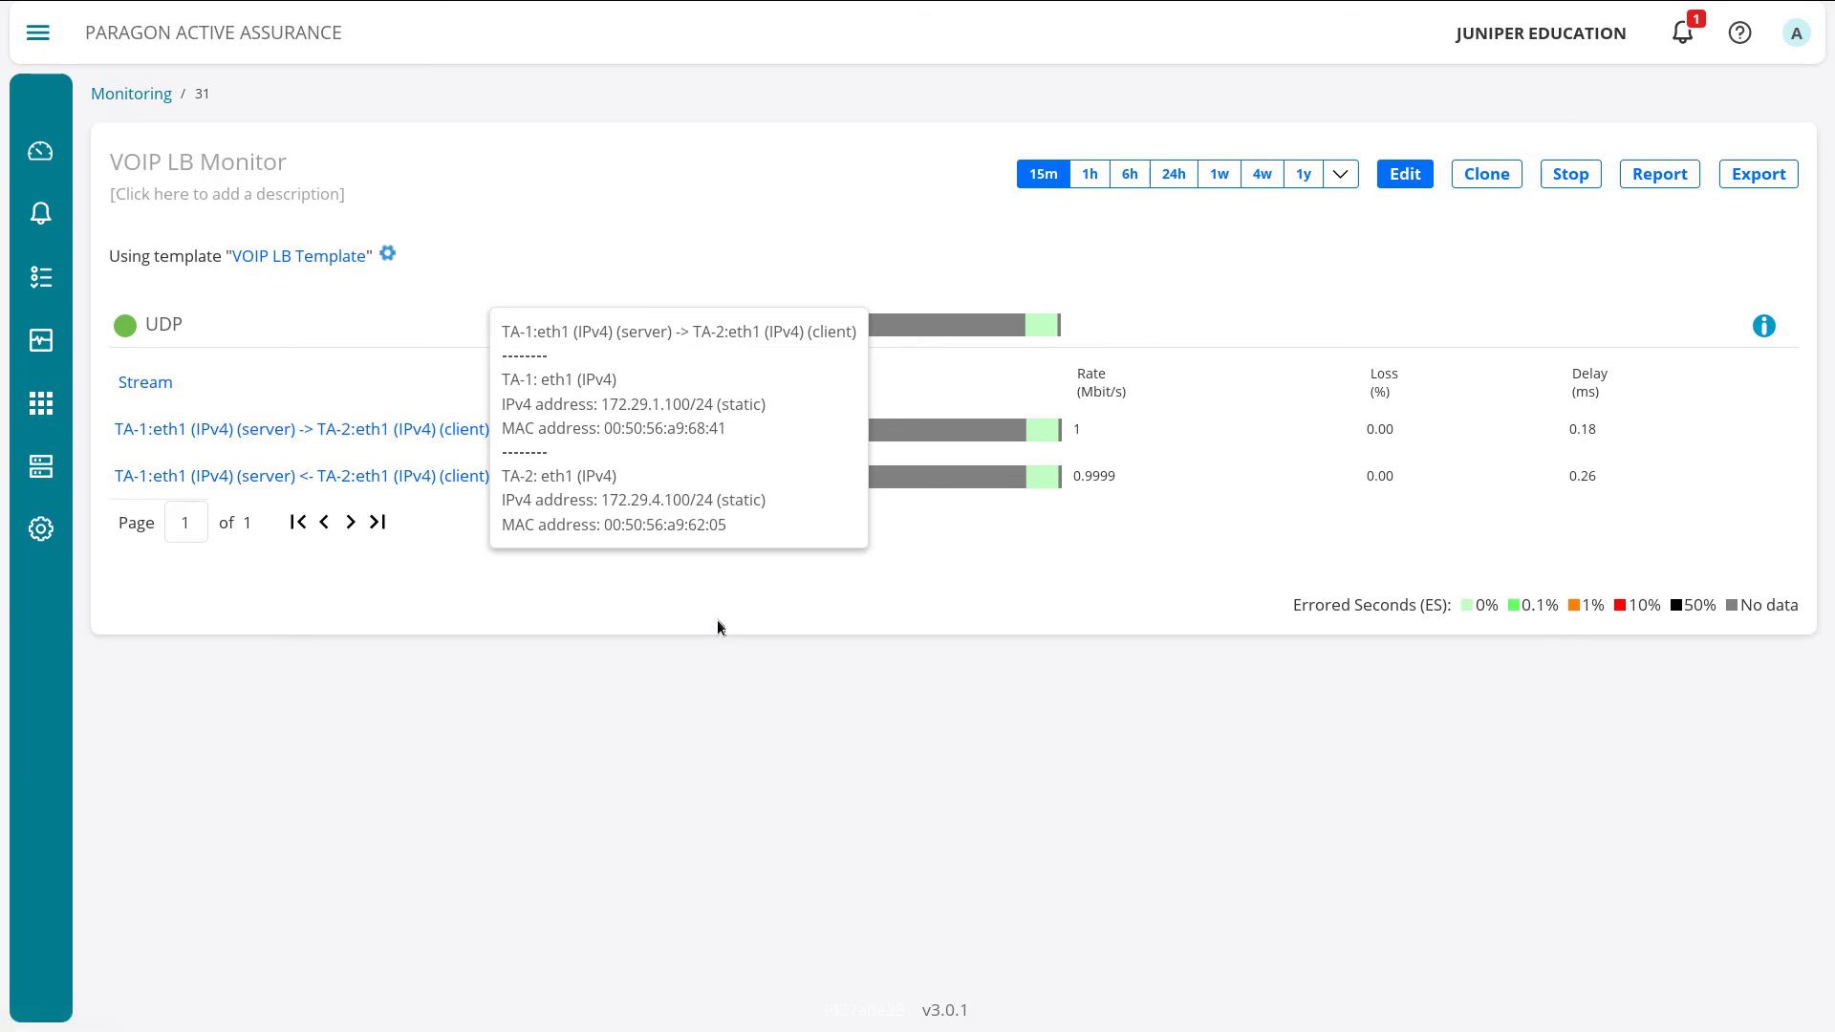